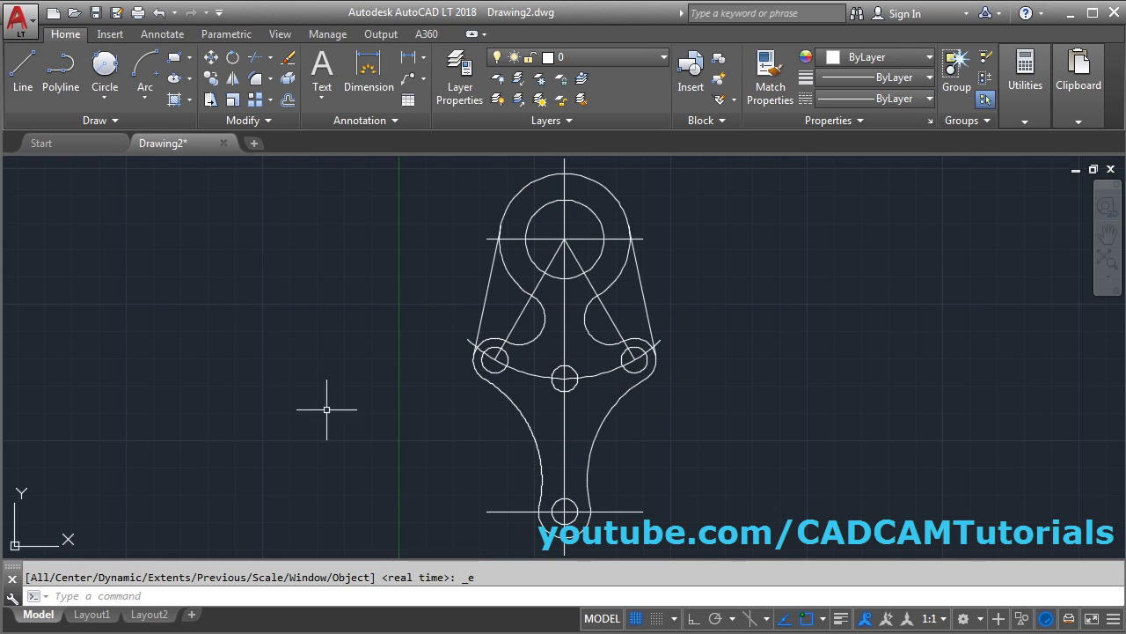
Consult the reference part drawing in the PDF, and set the color of layer 0 to green, index 90
key(alt+Tab)
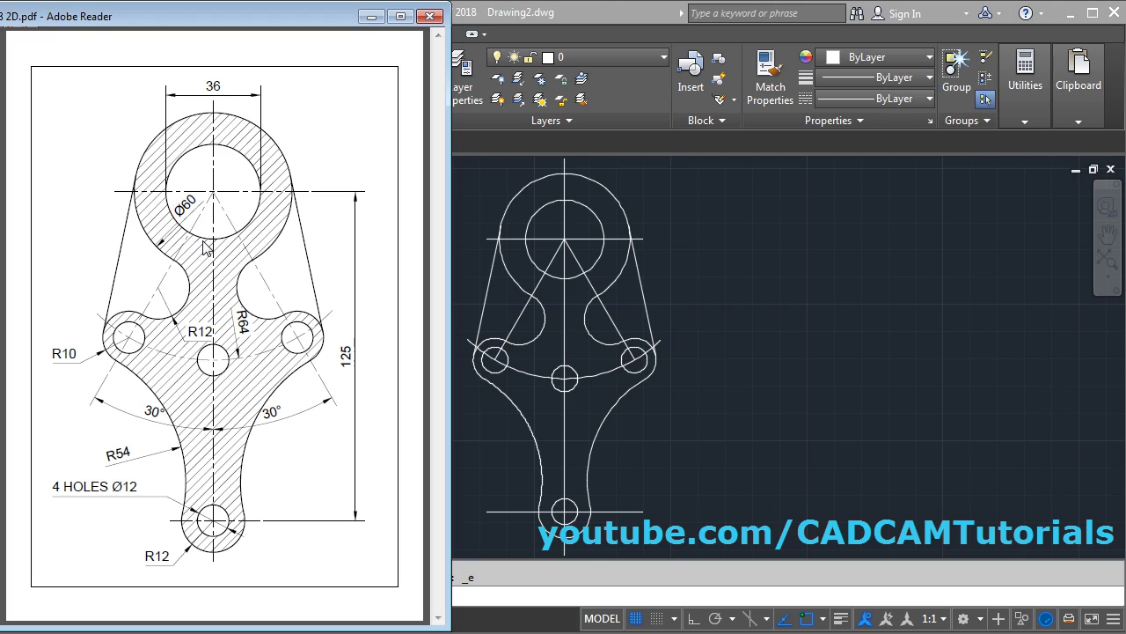
click(729, 334)
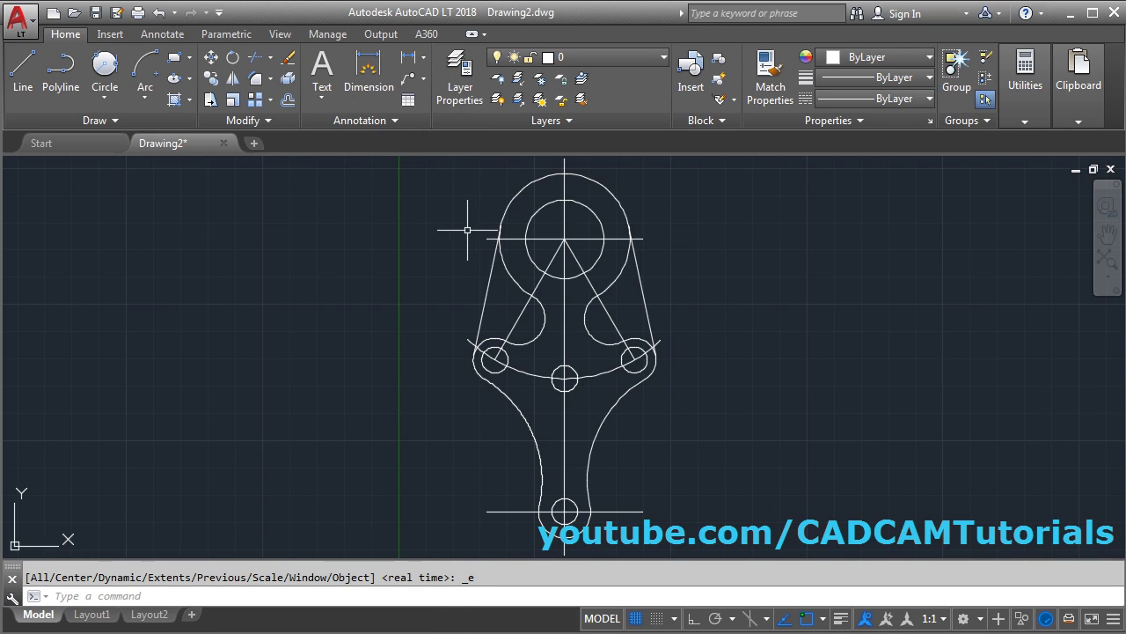
click(467, 98)
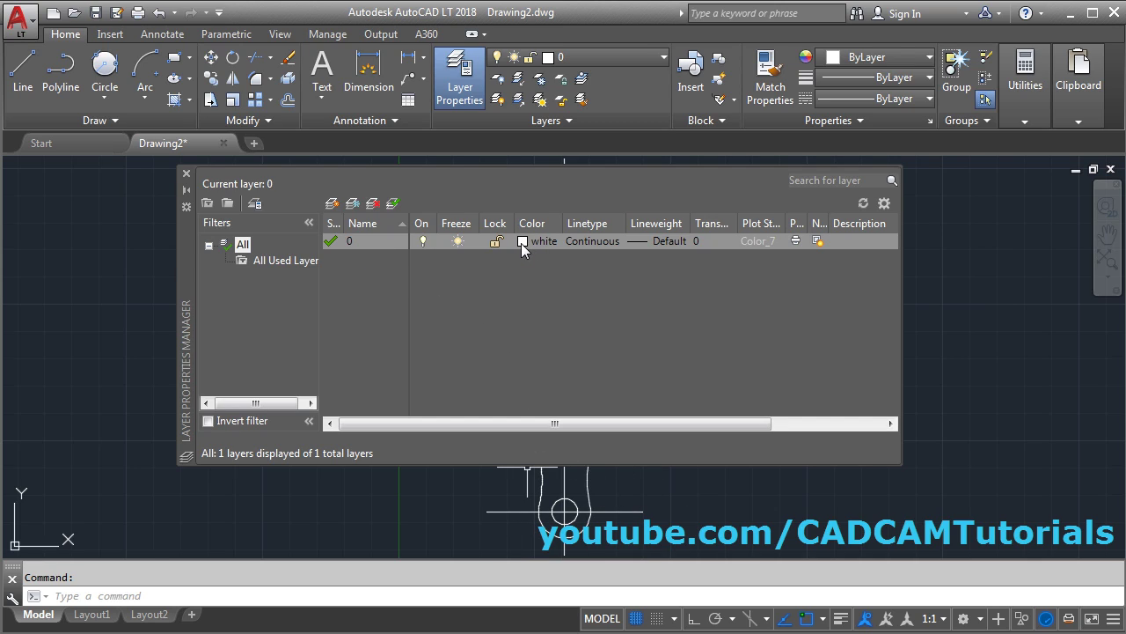
click(522, 243)
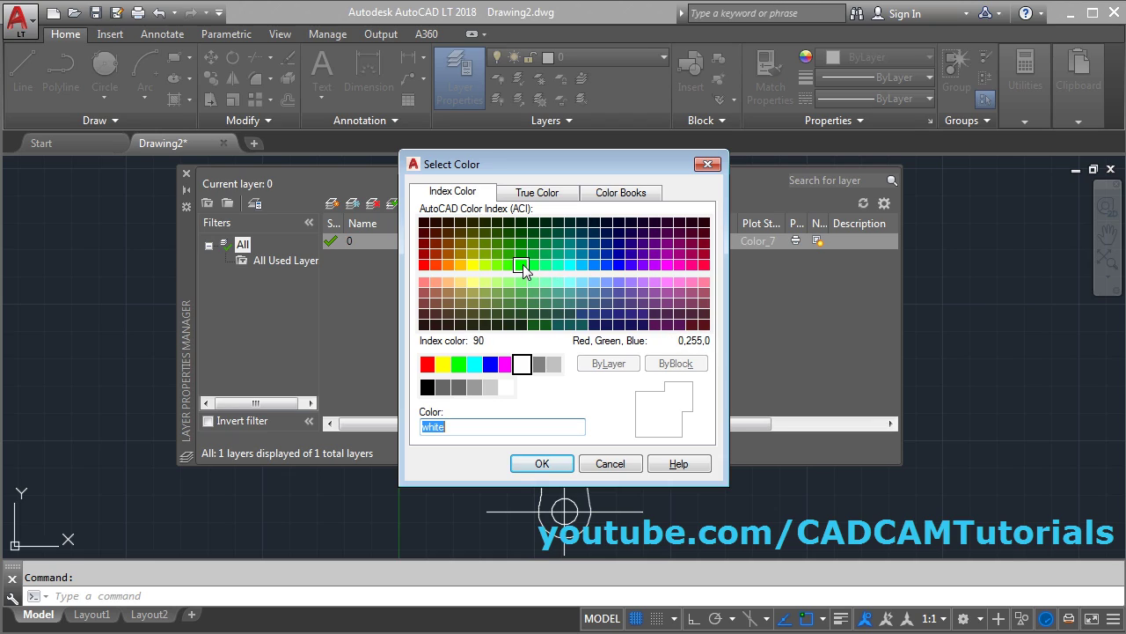
click(523, 264)
click(540, 464)
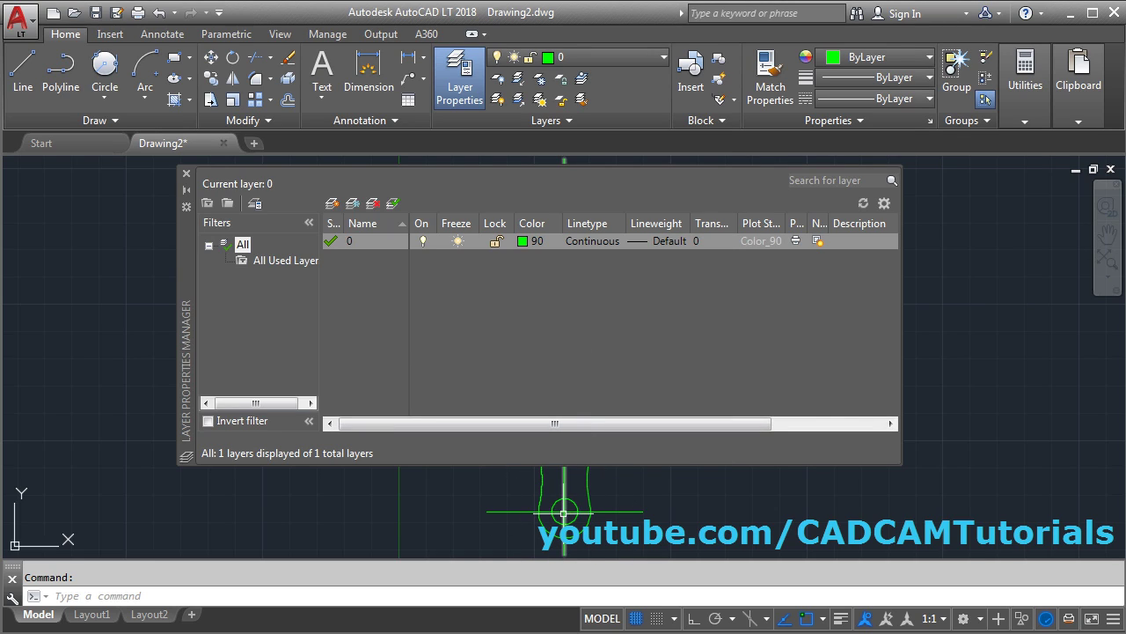
Create a new layer named Center and set its color to orange, index 30
click(334, 204)
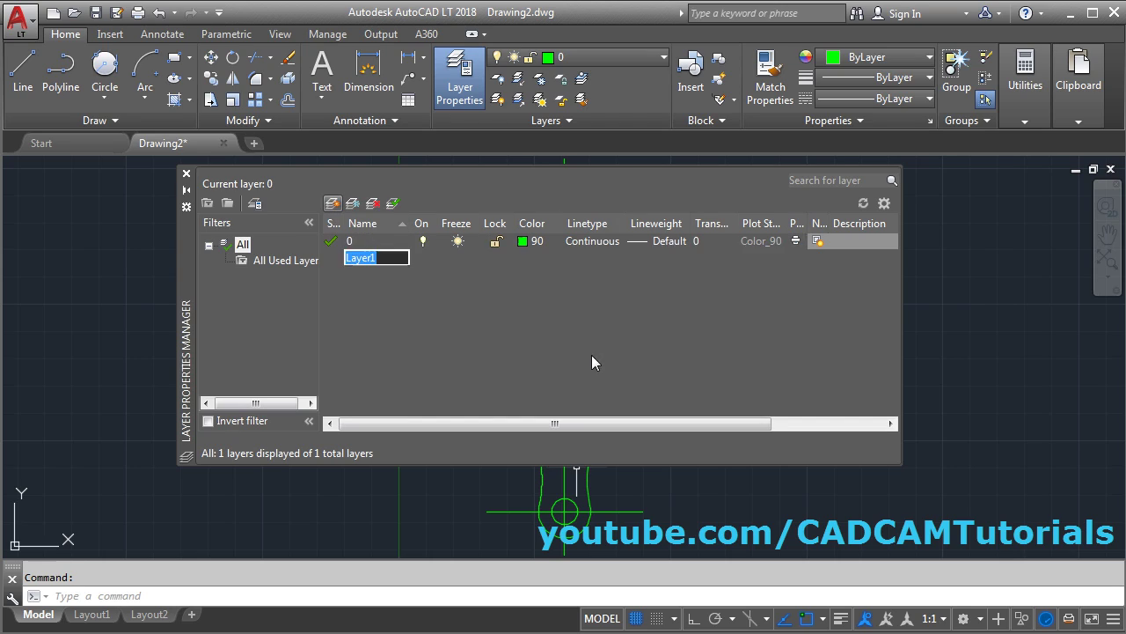
text(Center)
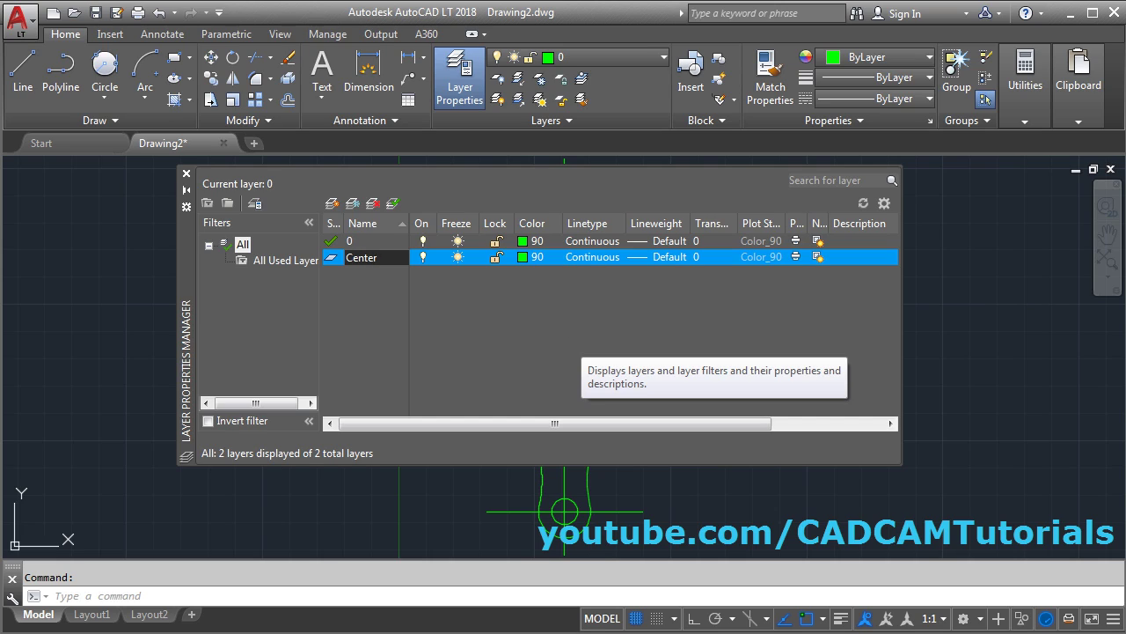
key(Return)
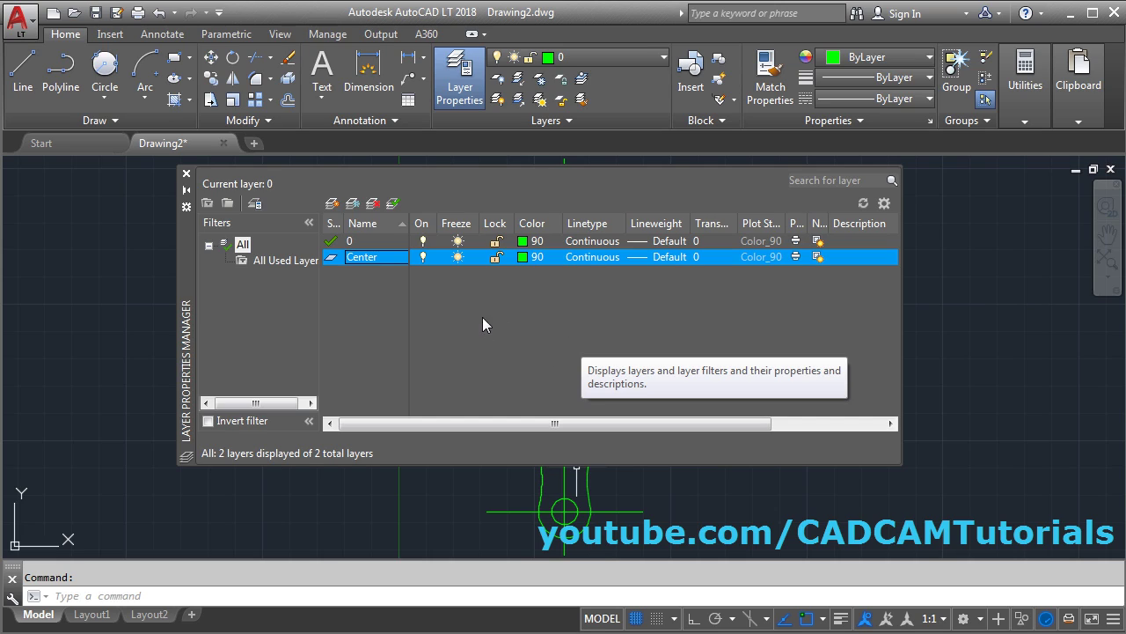
click(524, 258)
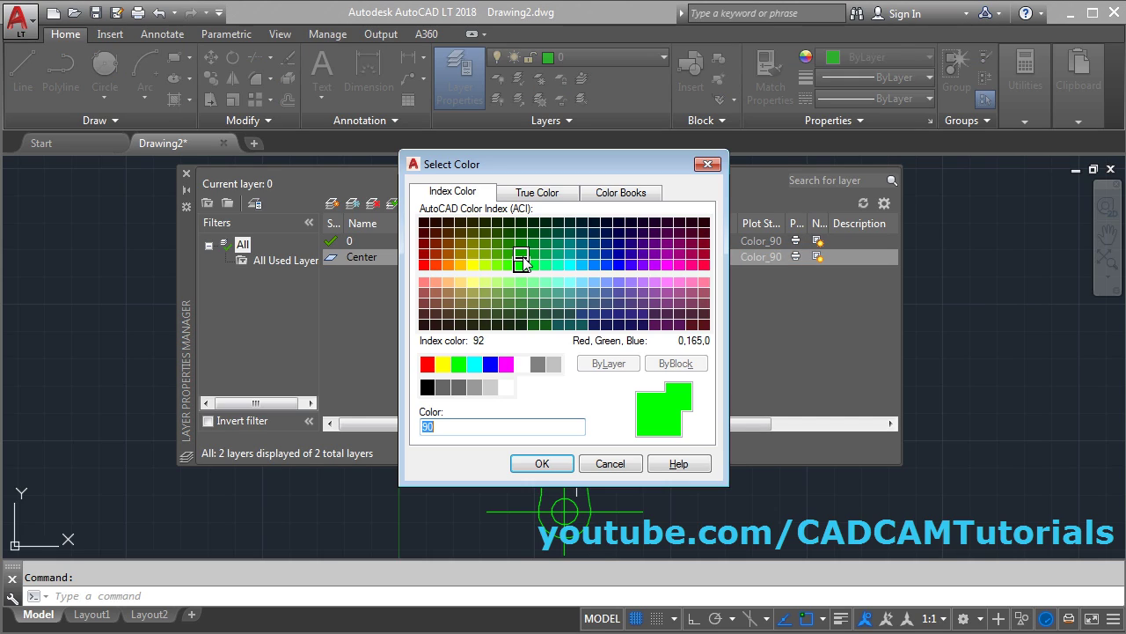
click(449, 265)
click(542, 463)
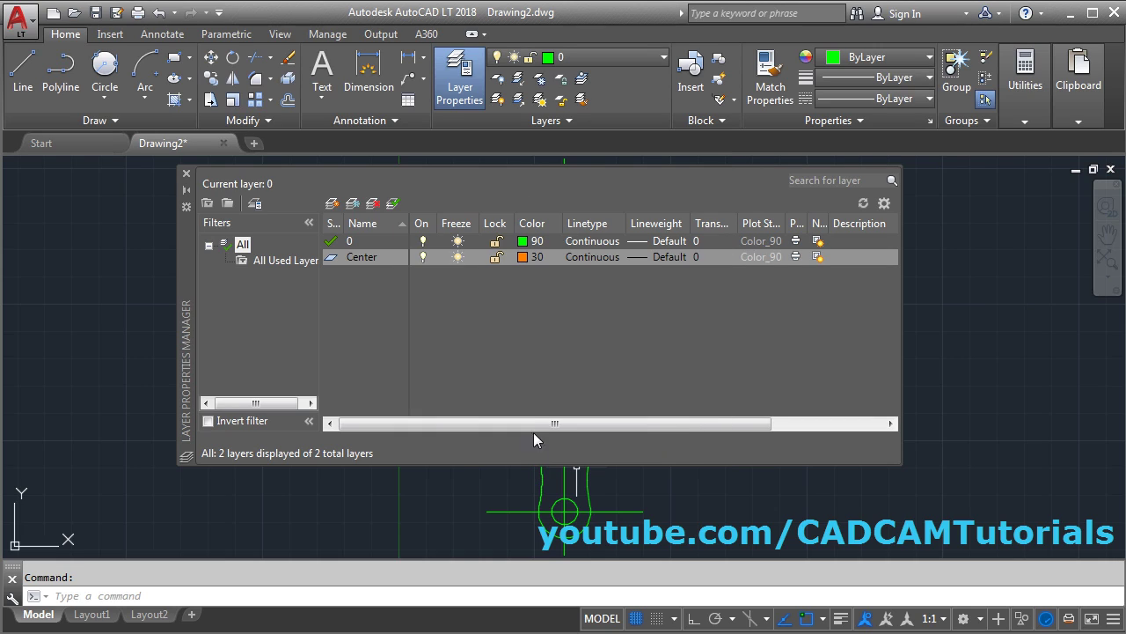
Load the CENTER linetype from acadlt.lin and assign it to the Center layer
click(590, 256)
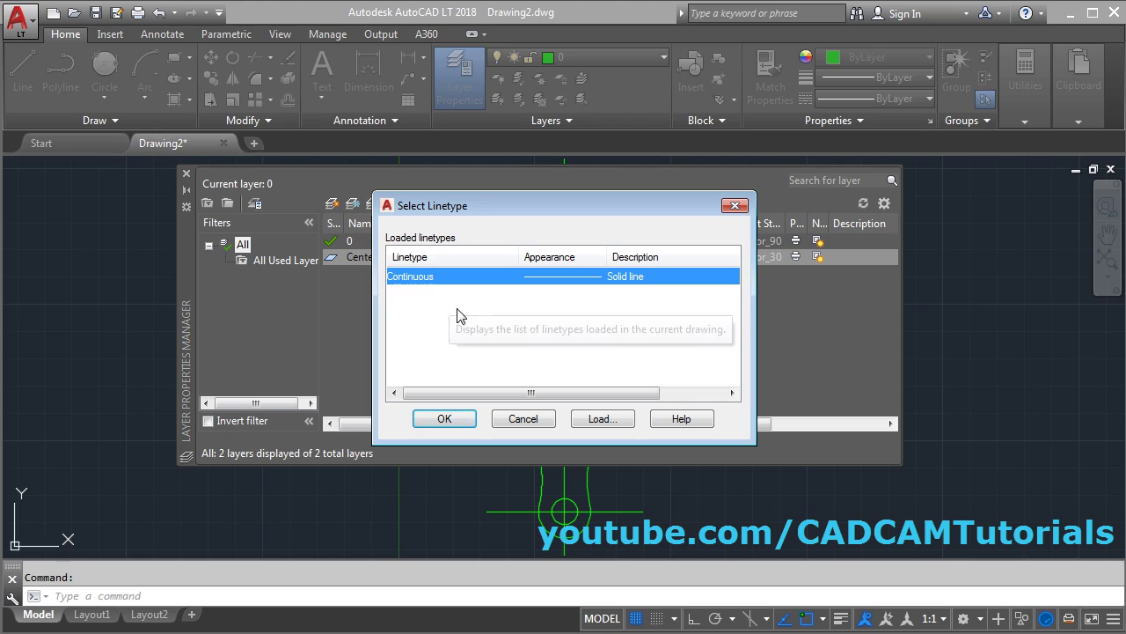
click(608, 421)
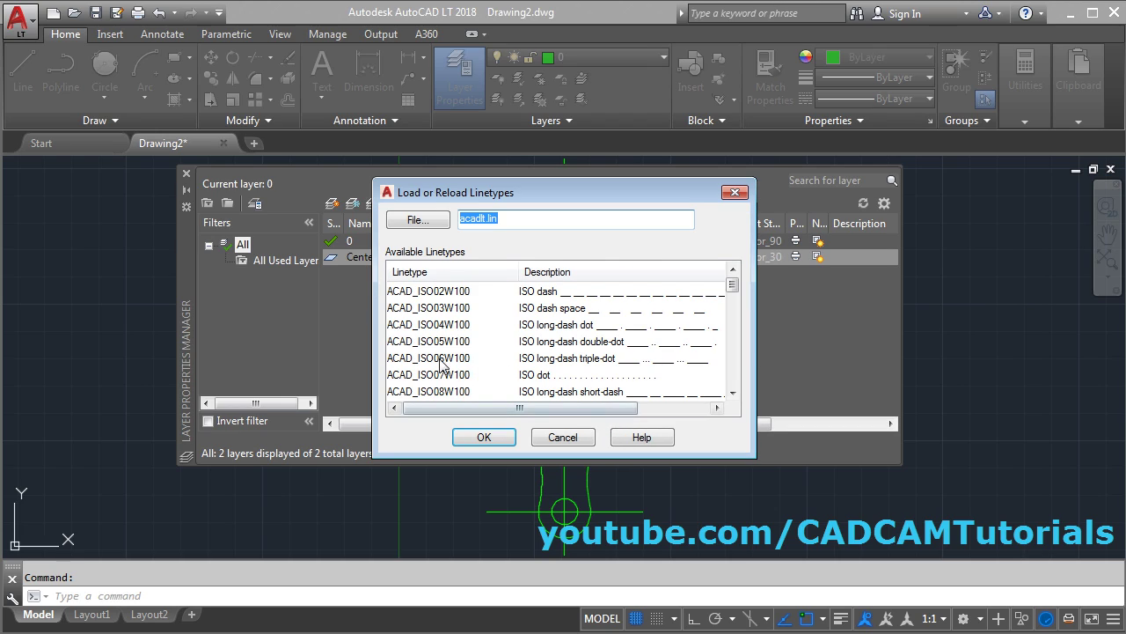
click(416, 343)
key(c)
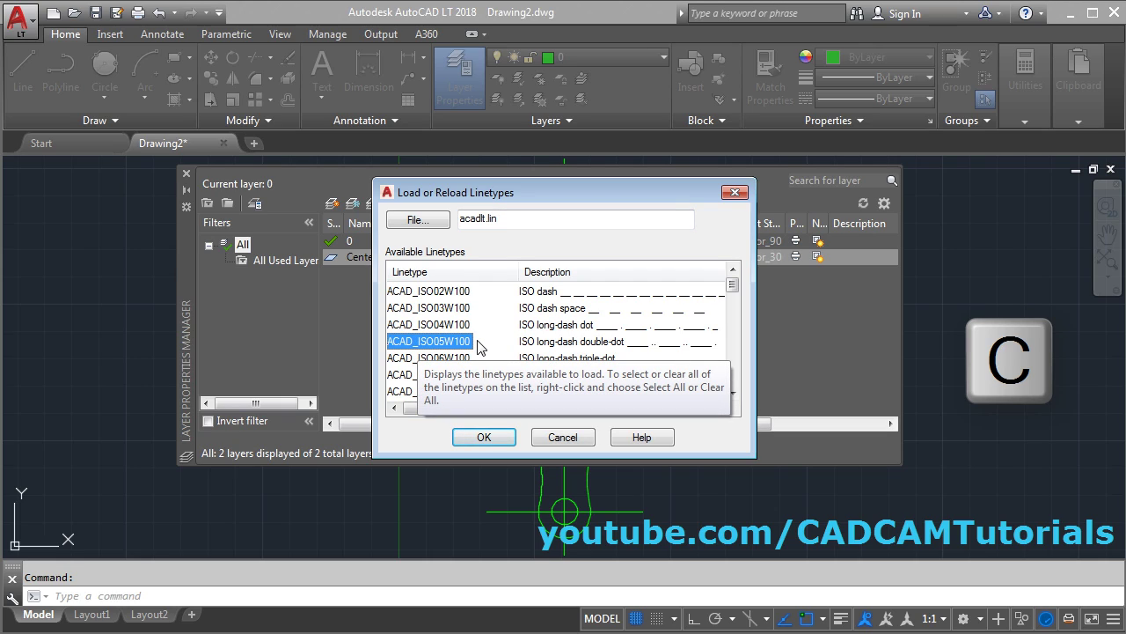
key(c)
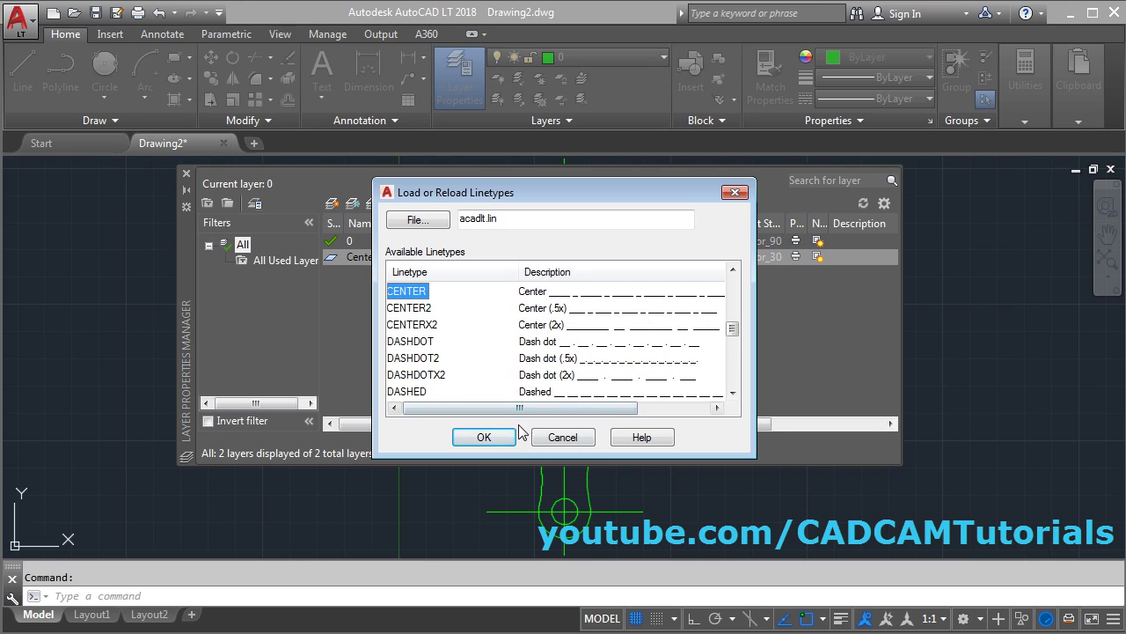
click(484, 437)
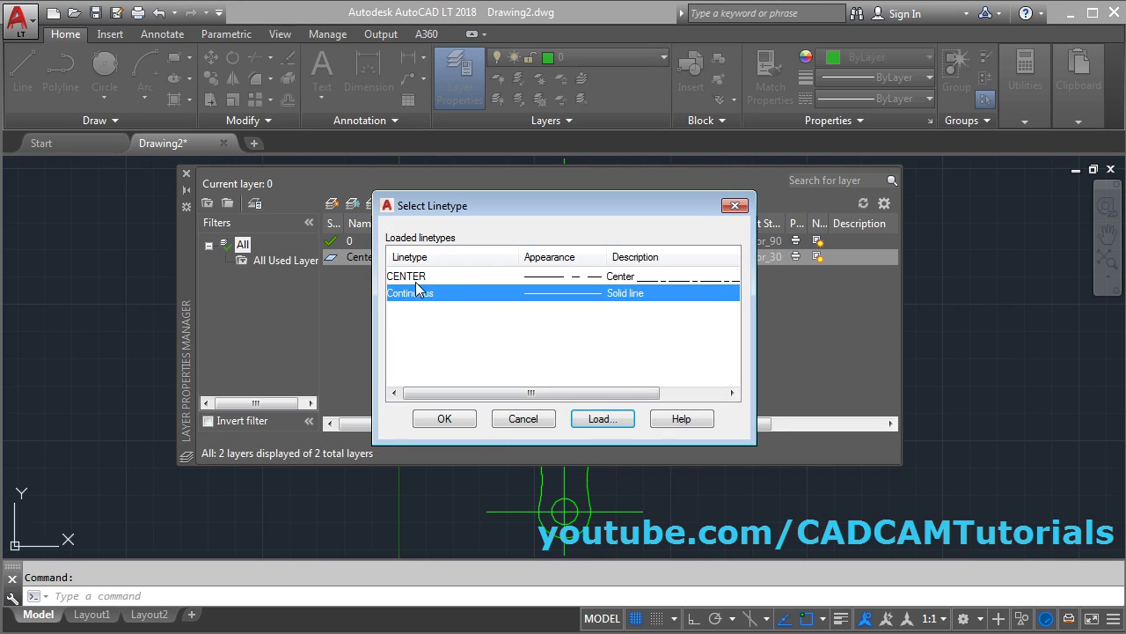
click(415, 278)
click(447, 419)
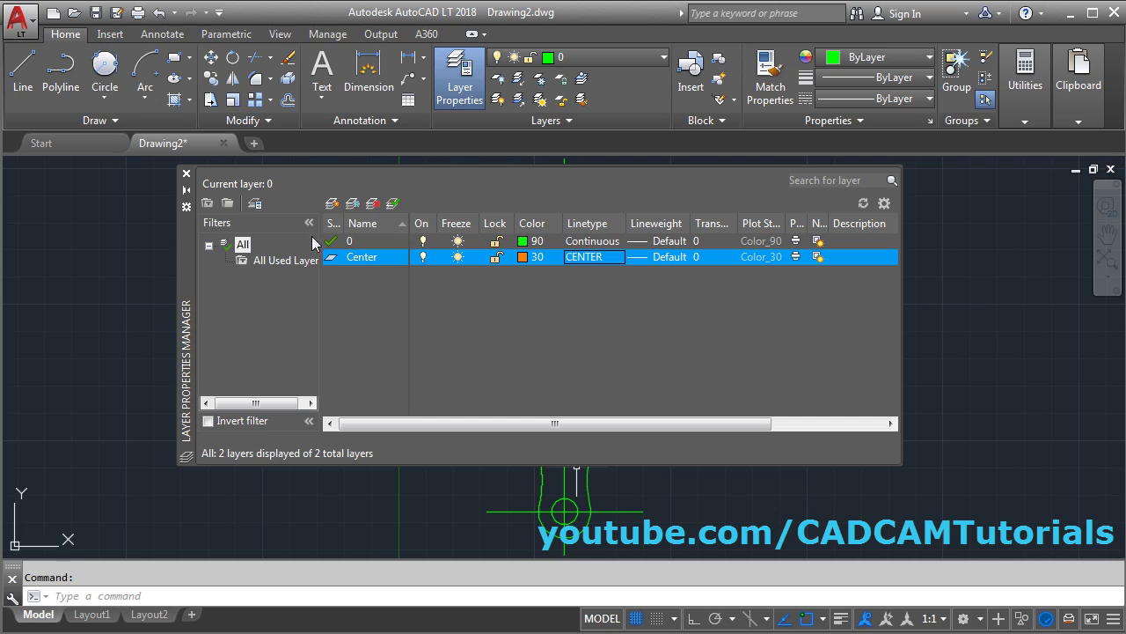
Create a new layer named Hatch with yellow color index 50 and the Continuous linetype
click(333, 205)
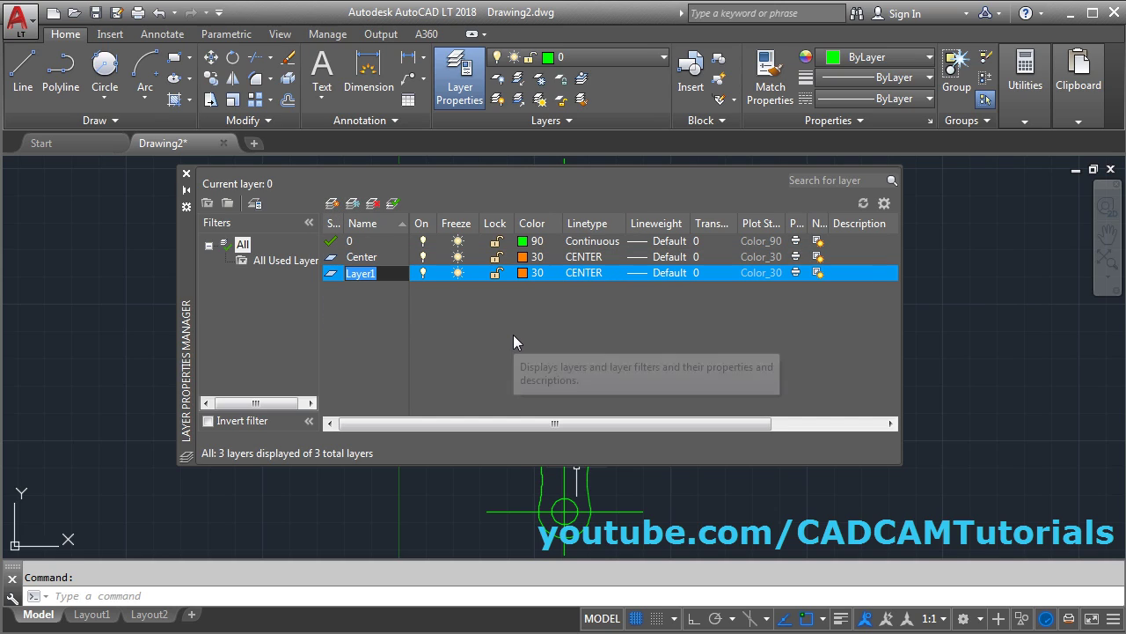
text(Hatch)
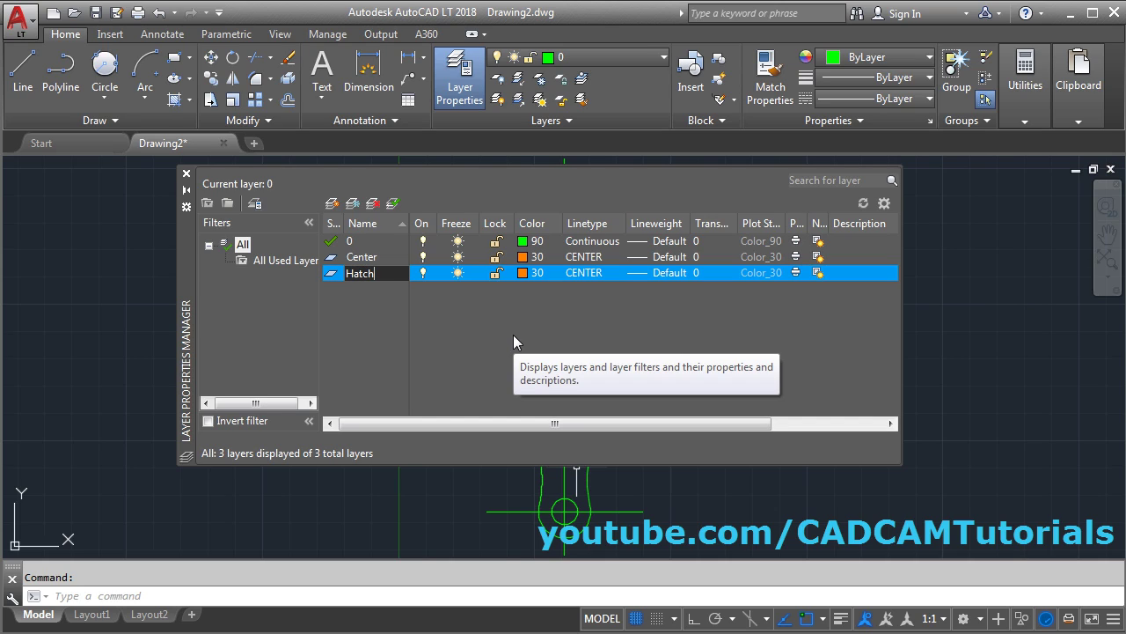
key(Return)
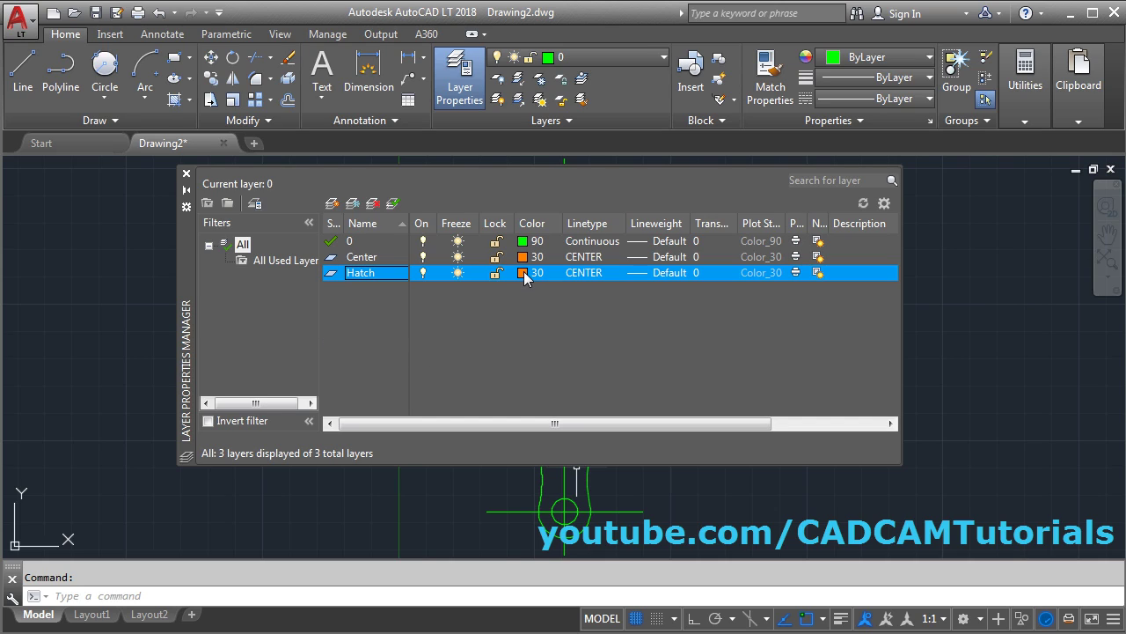
click(523, 273)
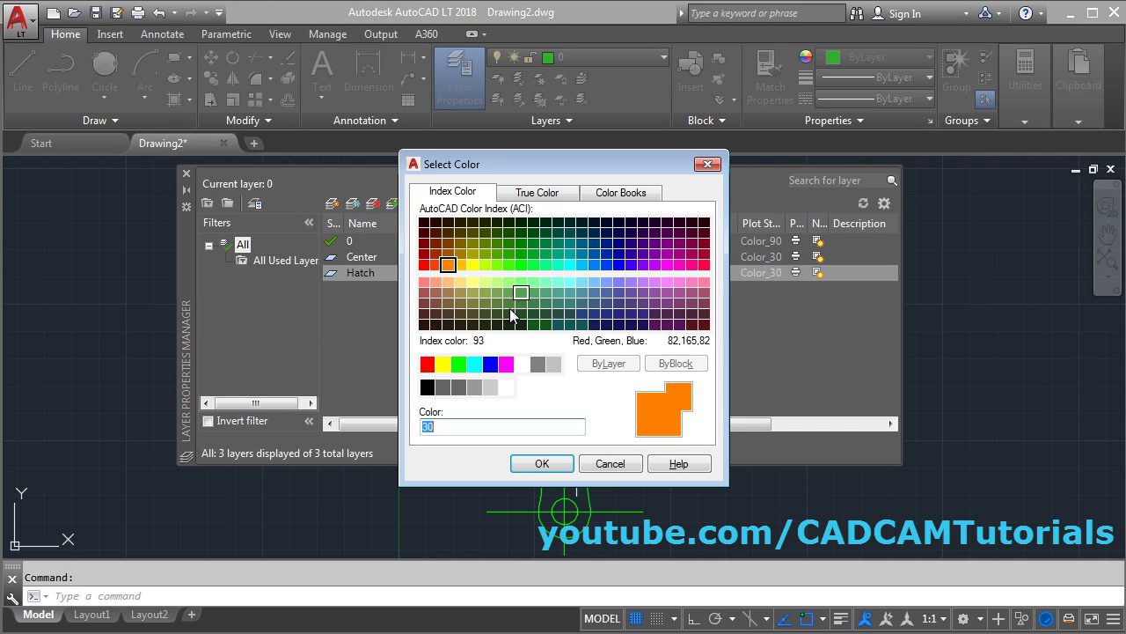
click(472, 264)
click(528, 462)
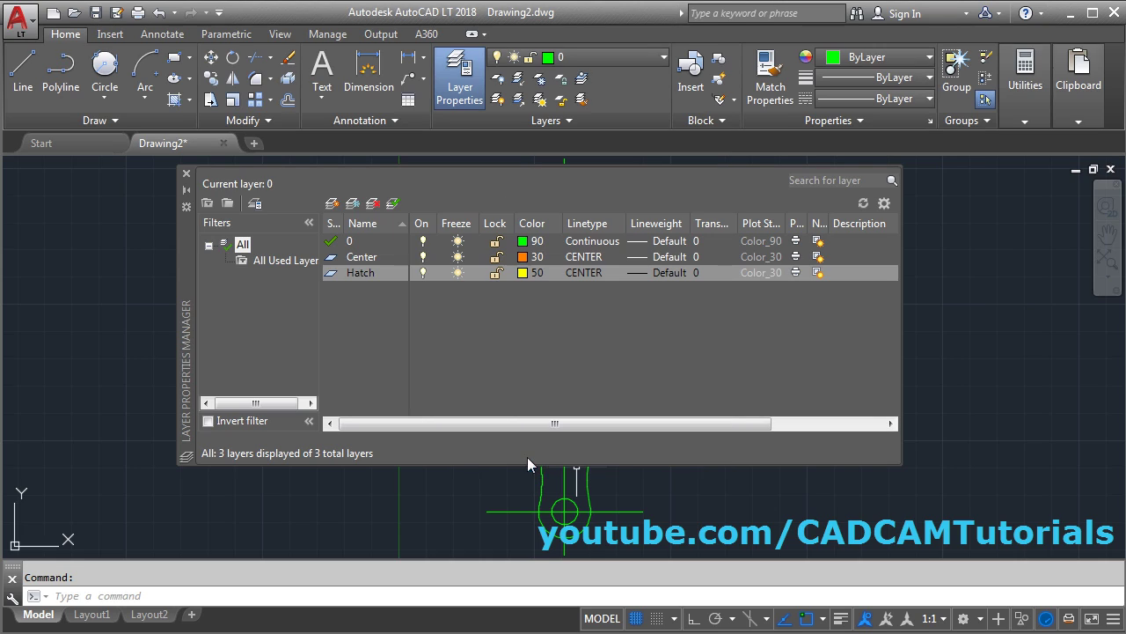
click(581, 273)
click(417, 301)
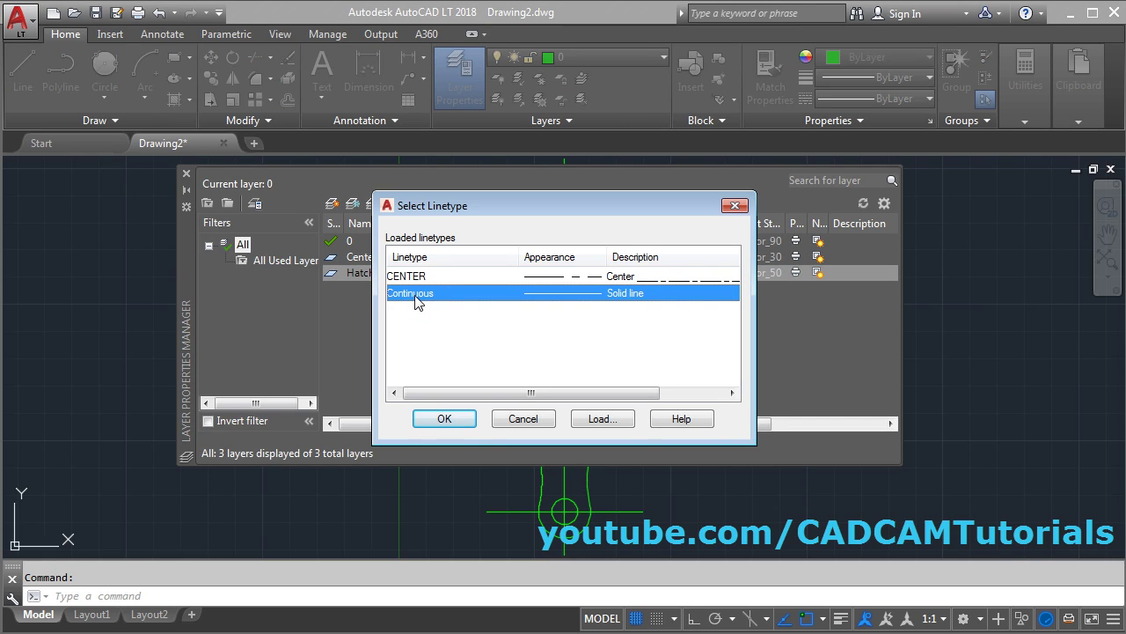
click(444, 418)
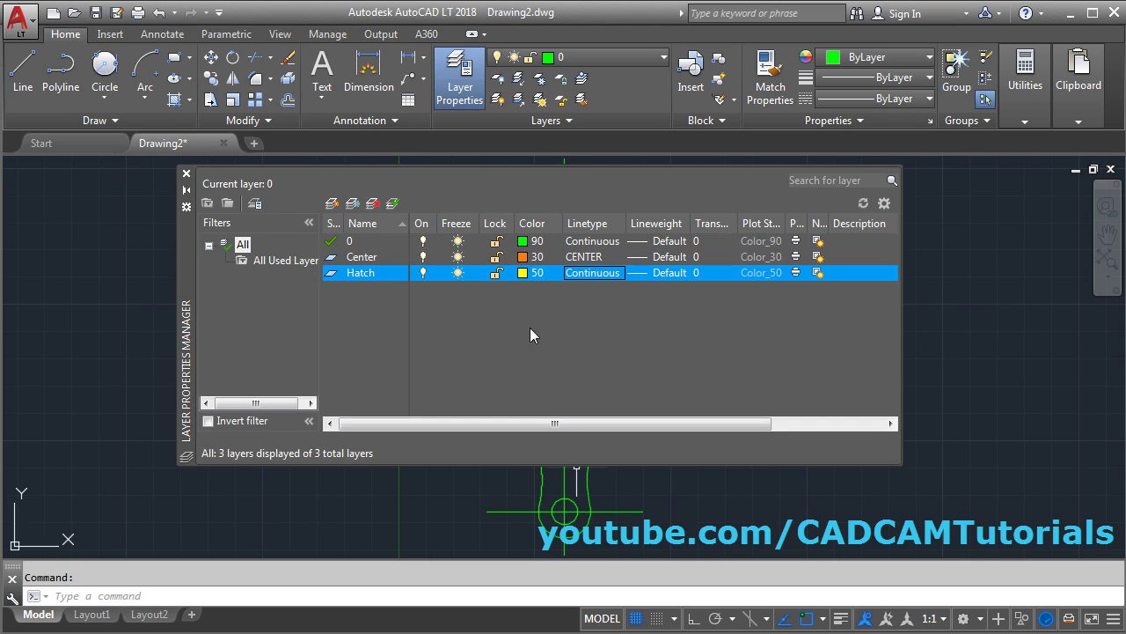
Create a new layer named Dim with cyan color index 130, and close the layer manager
click(332, 204)
text(Dim)
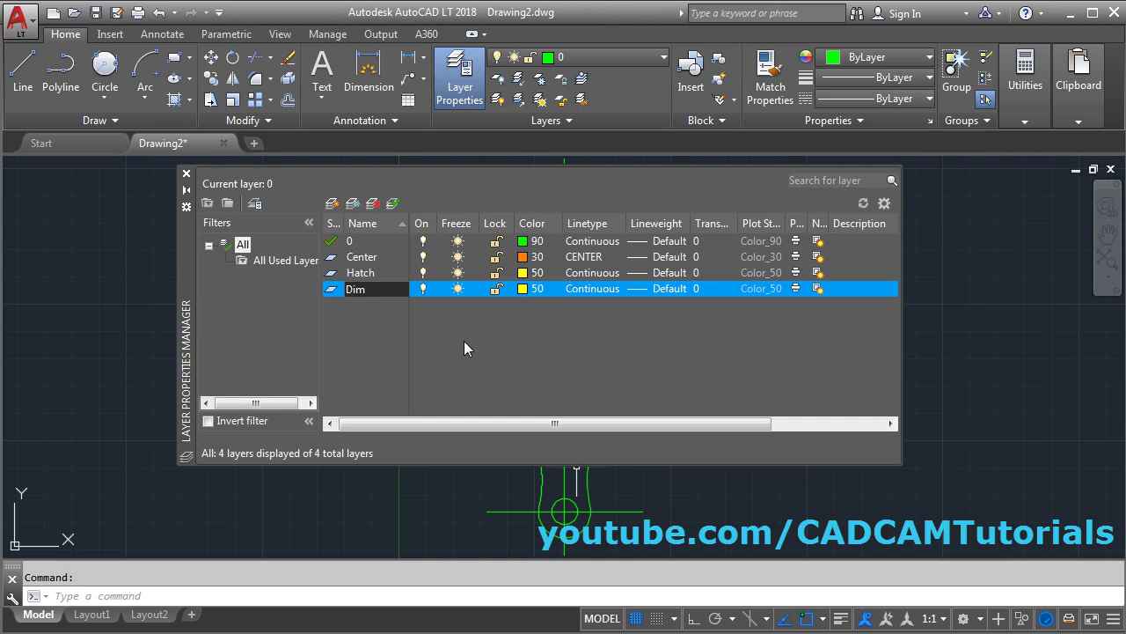
key(Return)
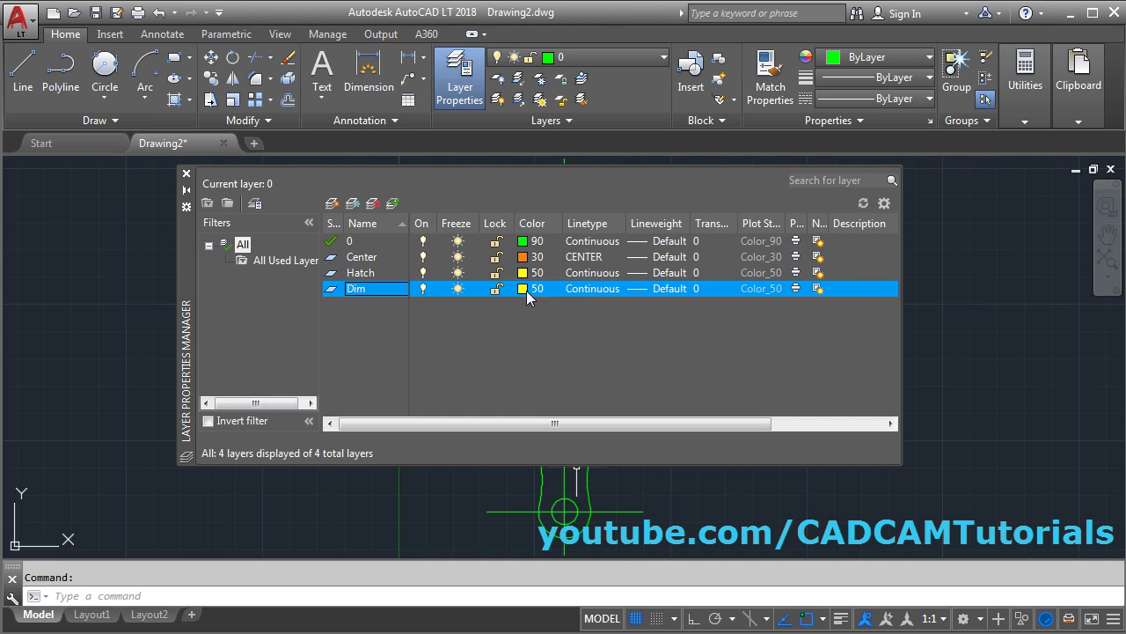
click(523, 296)
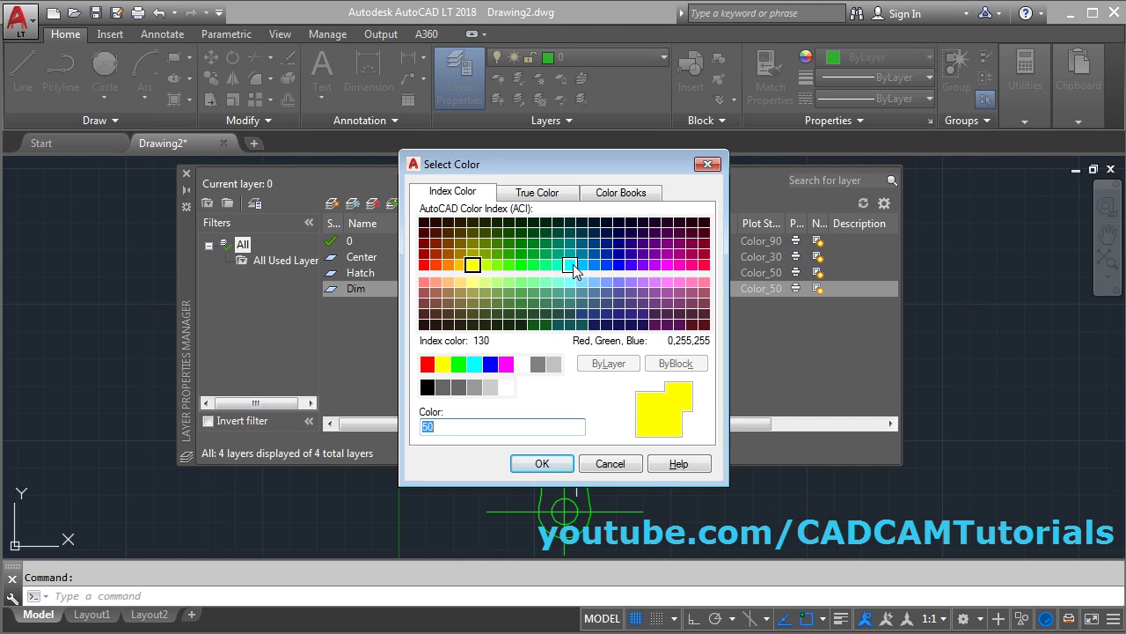
click(571, 264)
click(544, 463)
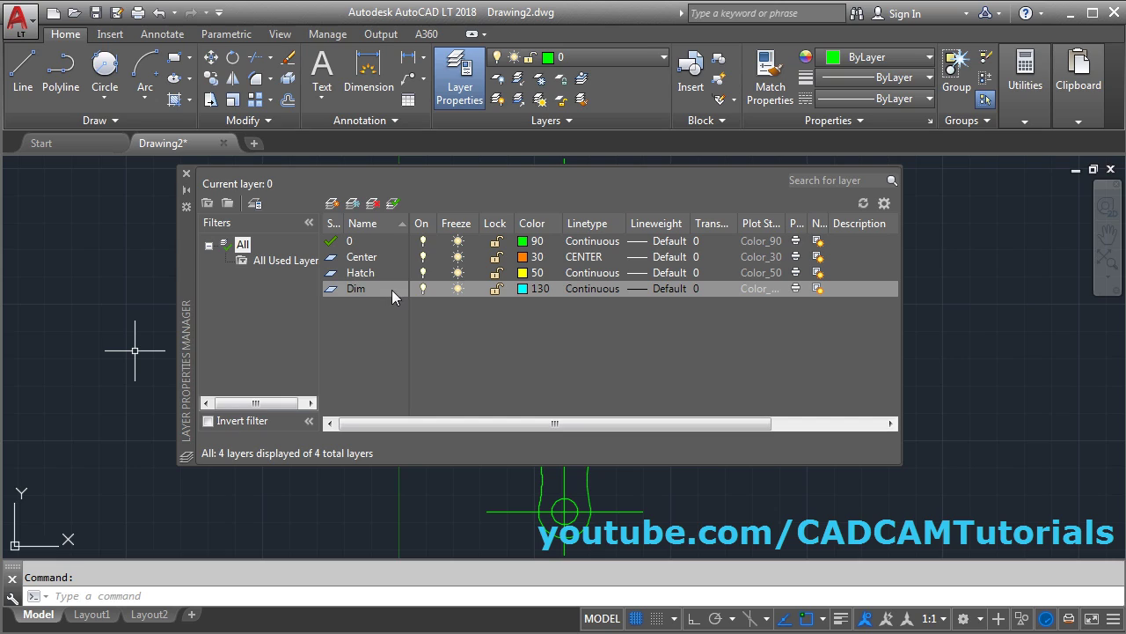
click(186, 173)
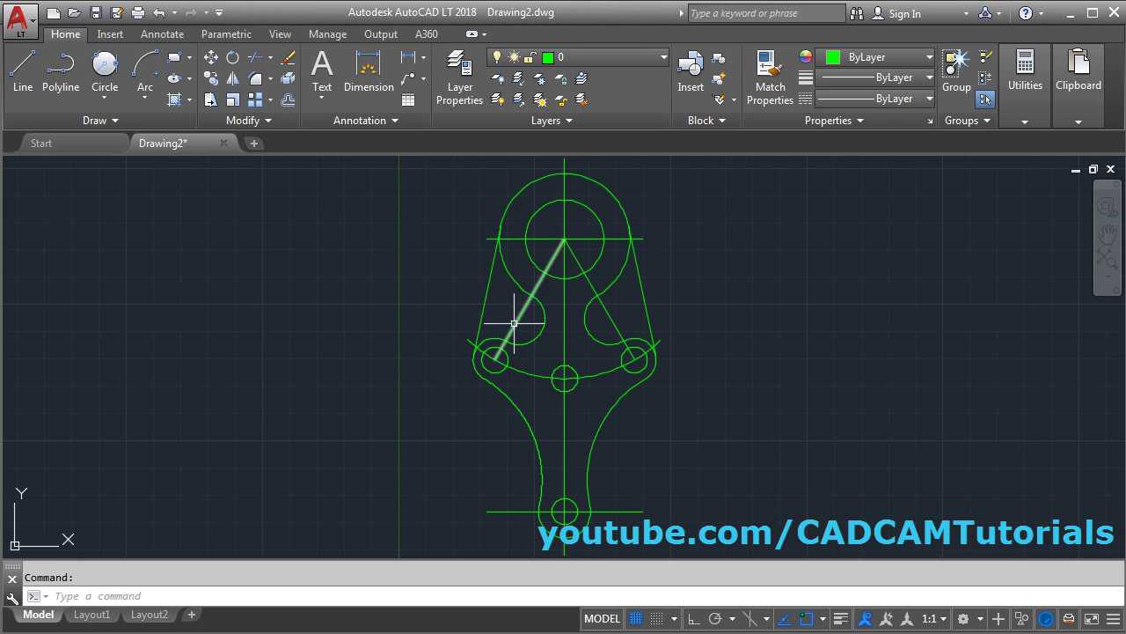
Move the vertical, both horizontal and both angled centerlines and the arc through the three middle holes to the Center layer
click(573, 260)
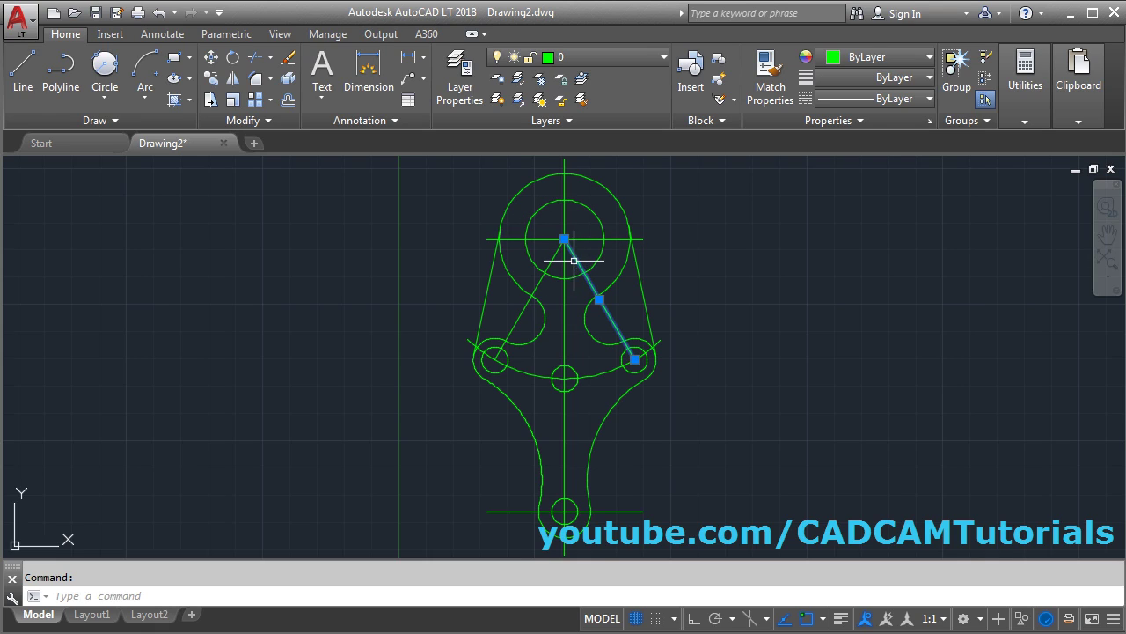
click(564, 264)
click(549, 266)
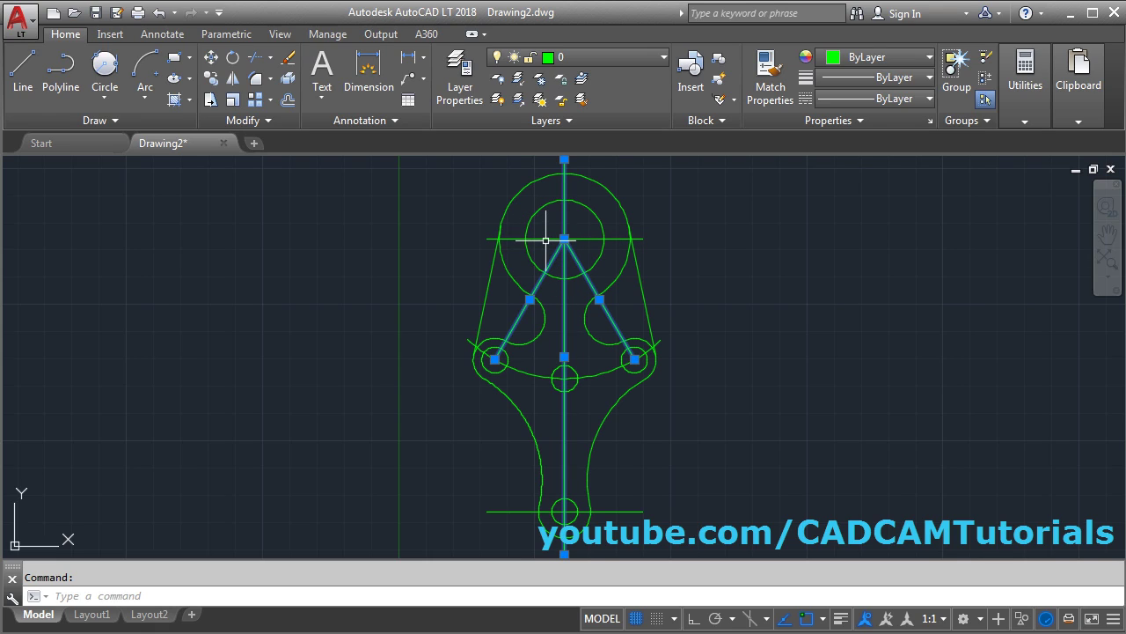
click(545, 240)
click(531, 371)
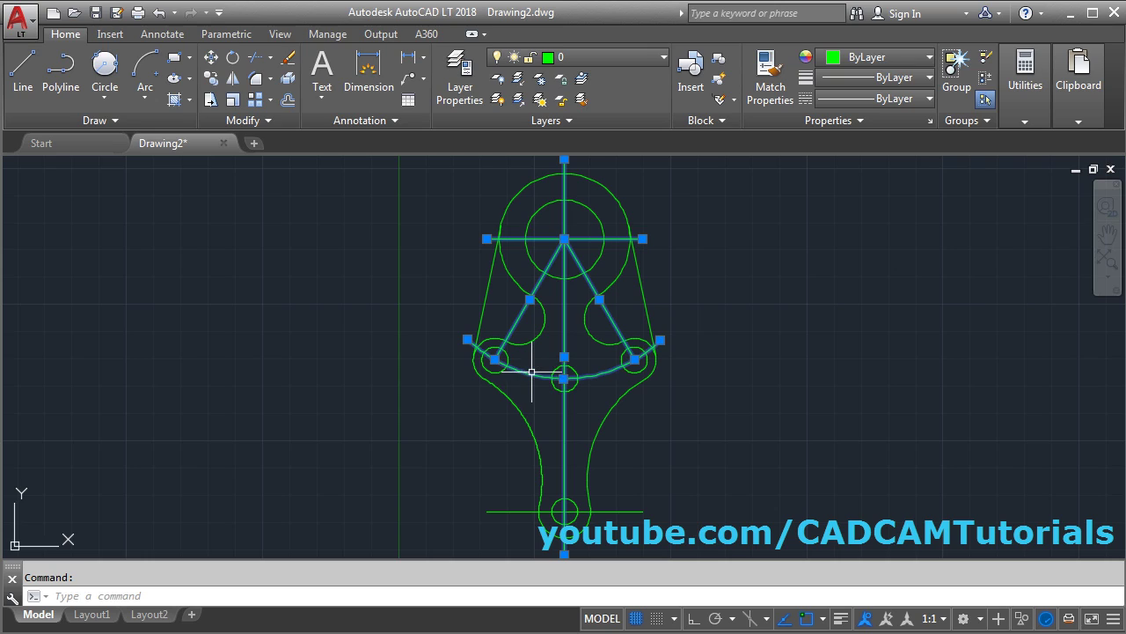
click(520, 511)
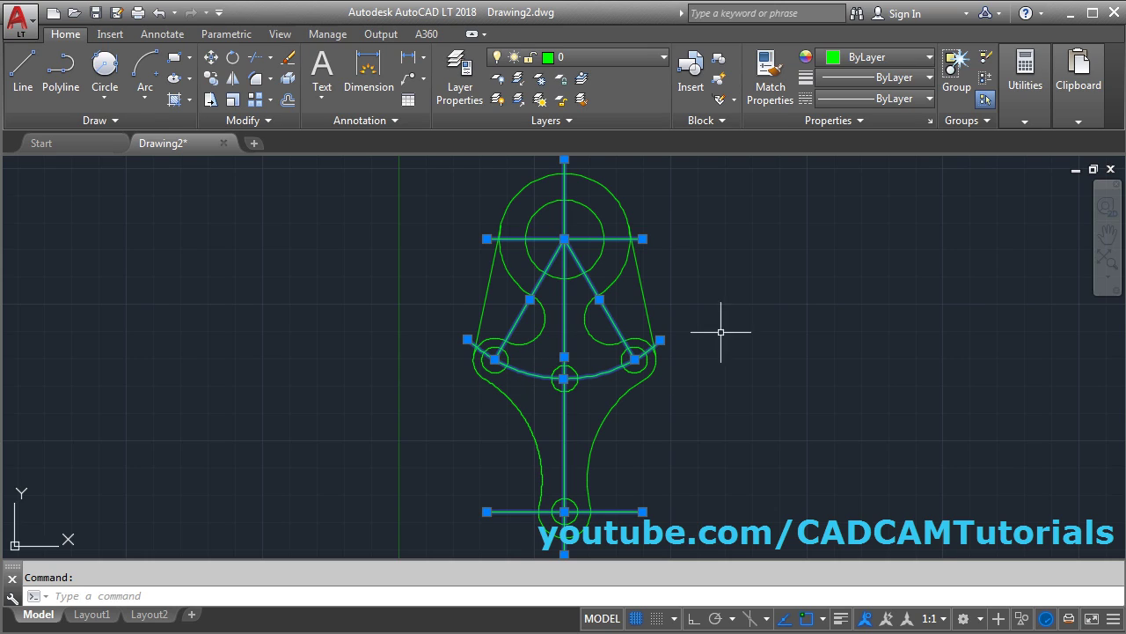
click(591, 56)
click(598, 97)
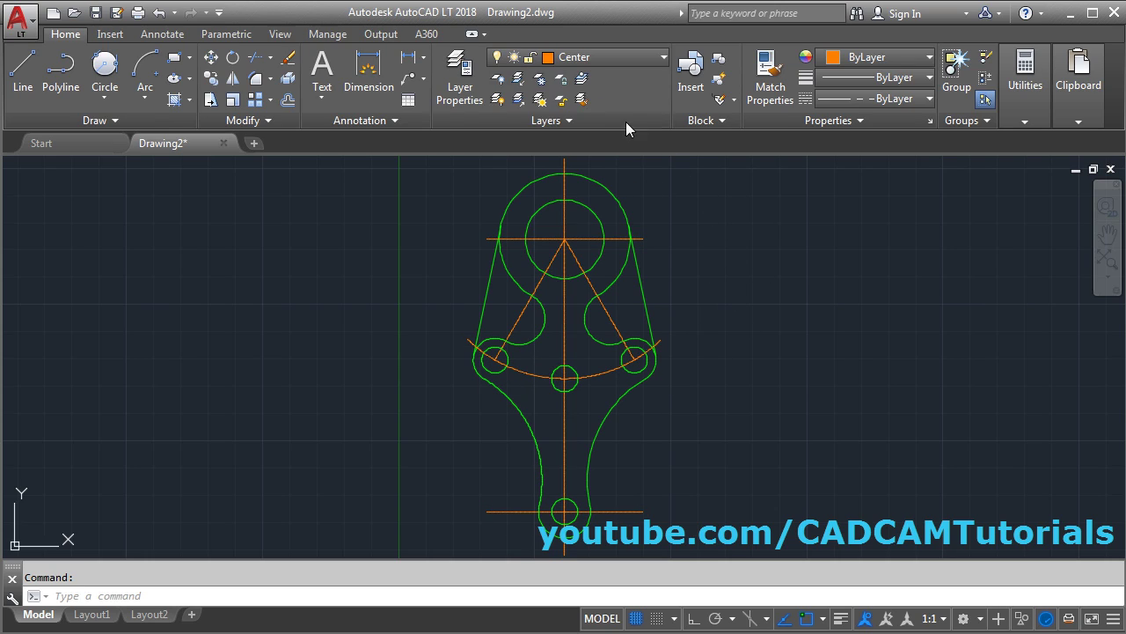
key(Escape)
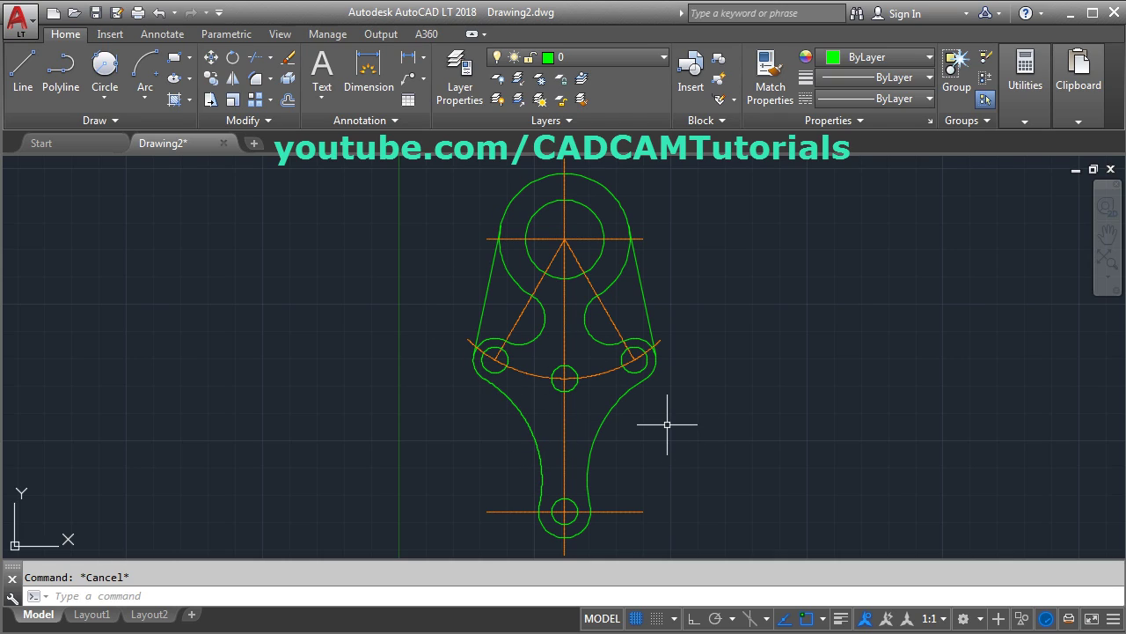
Set the global linetype scale factor (LTSCALE) to 5 so the centerlines display as dash-dot lines
text(LTS)
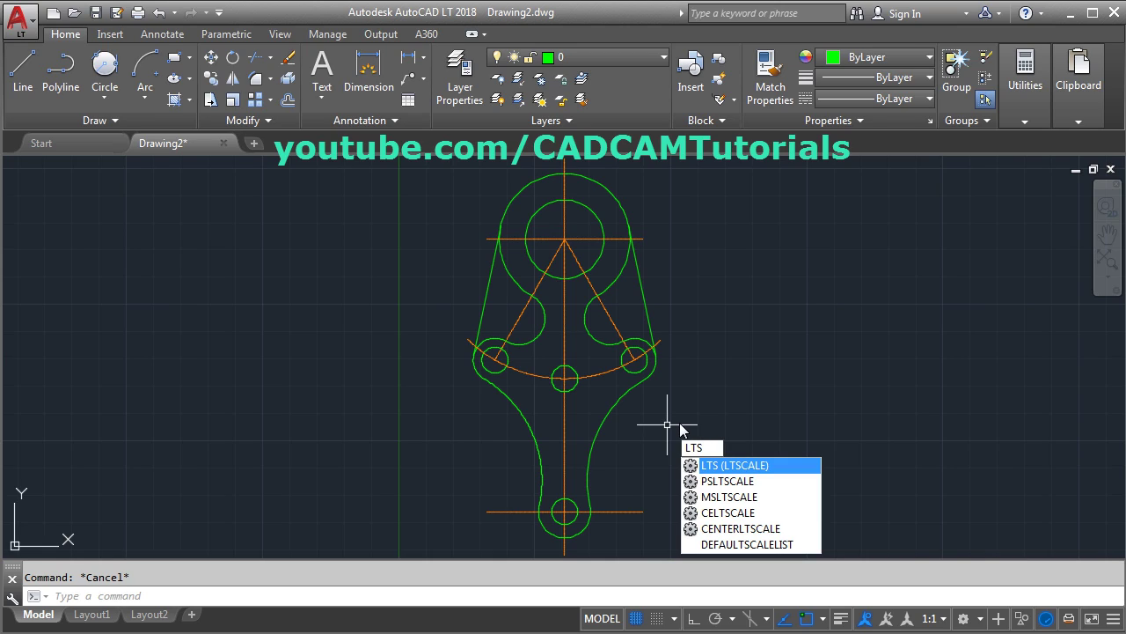
key(Return)
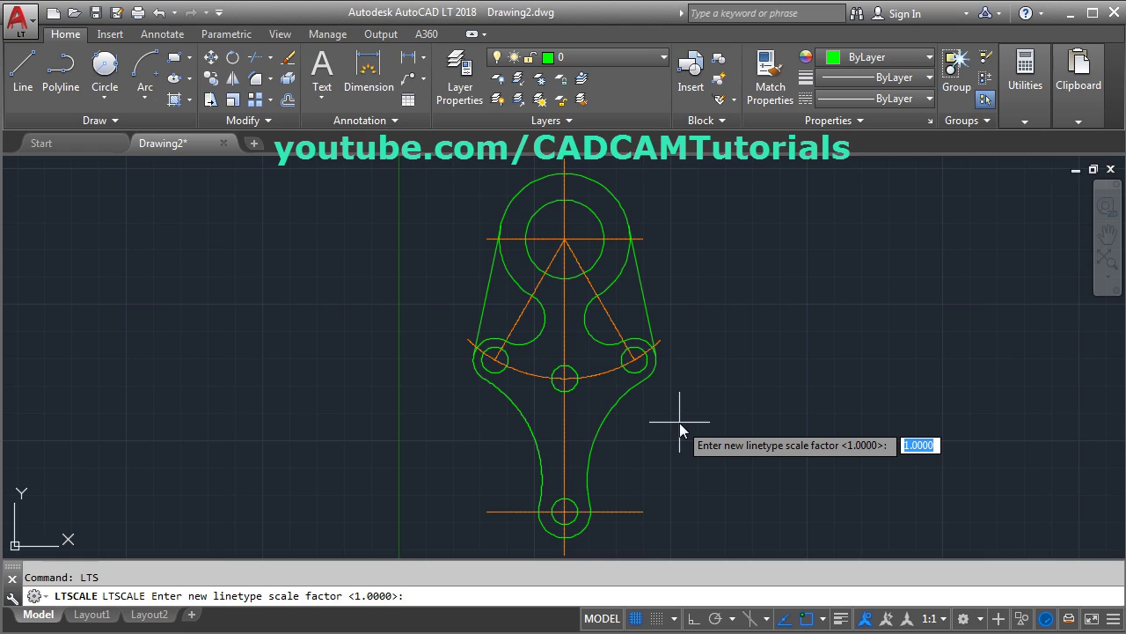
text(5)
key(Return)
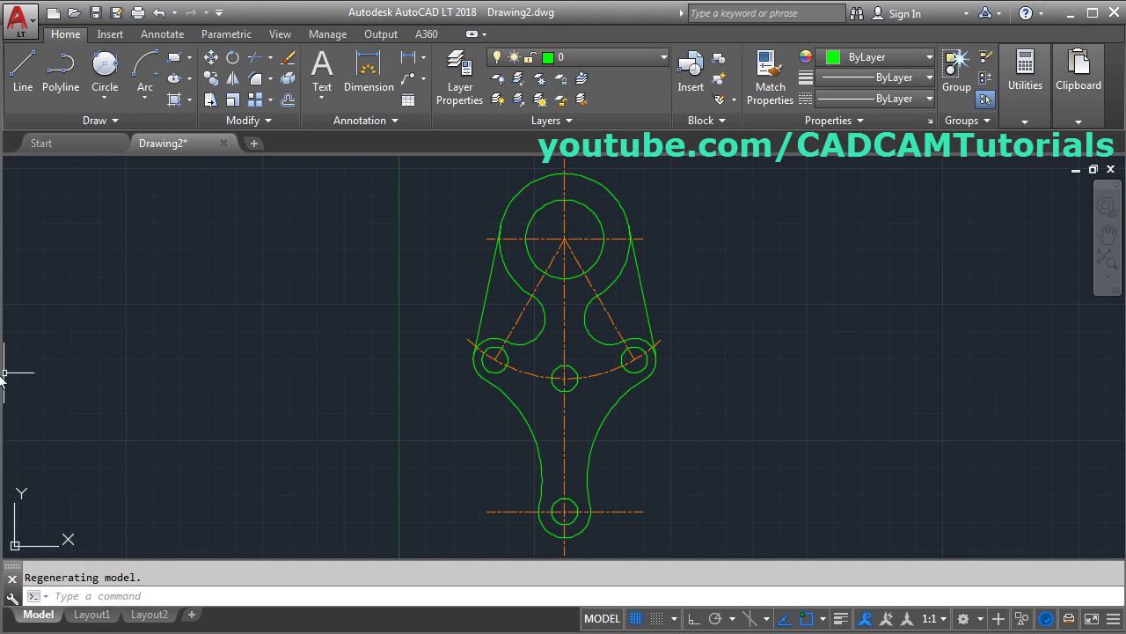
Check the reference PDF in Adobe Reader, return to AutoCAD and make the Dim layer current
key(alt+Tab)
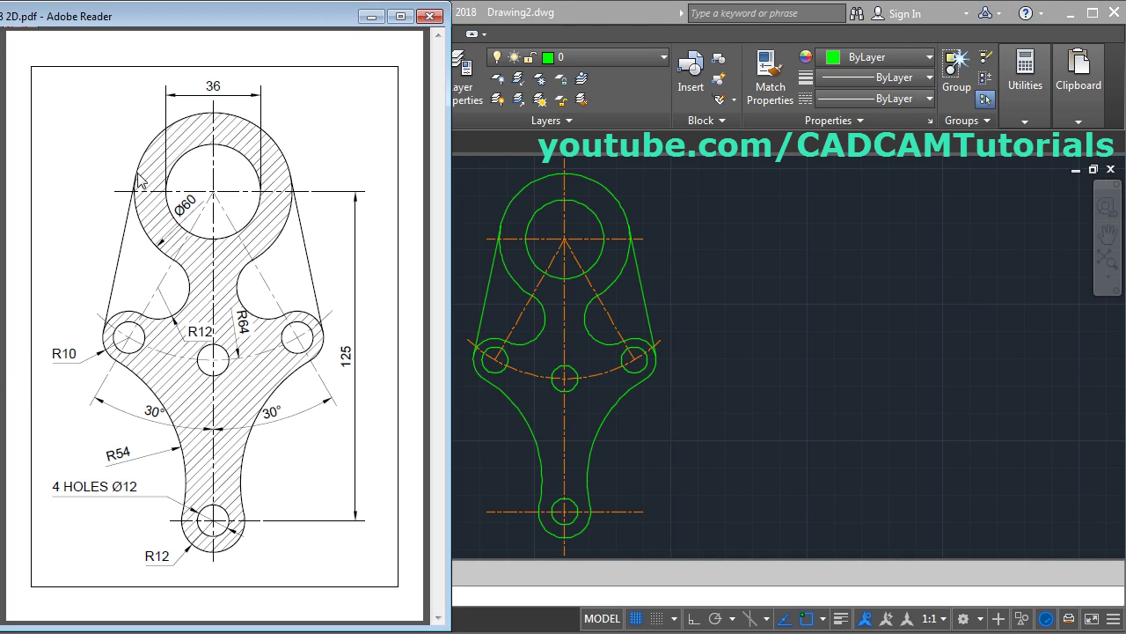
click(727, 283)
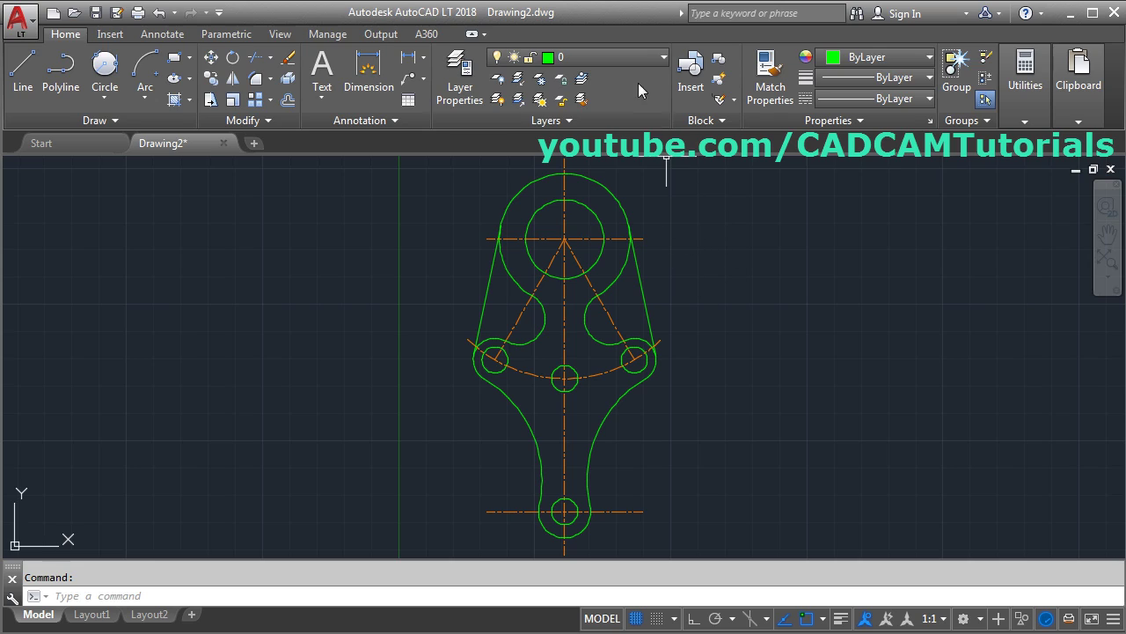
click(612, 57)
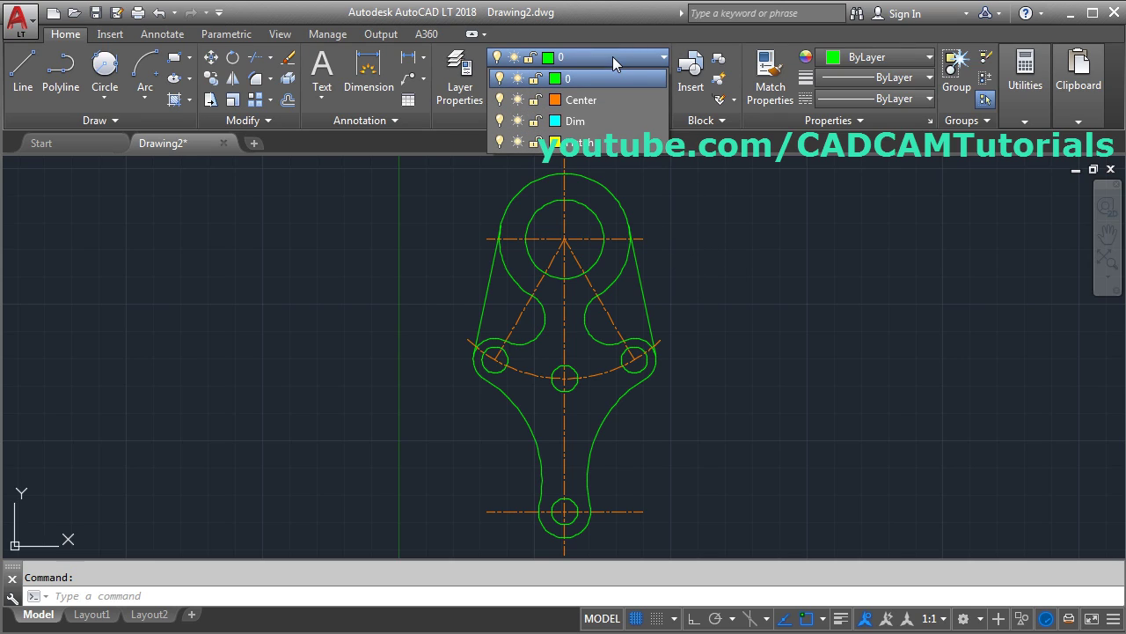
click(578, 123)
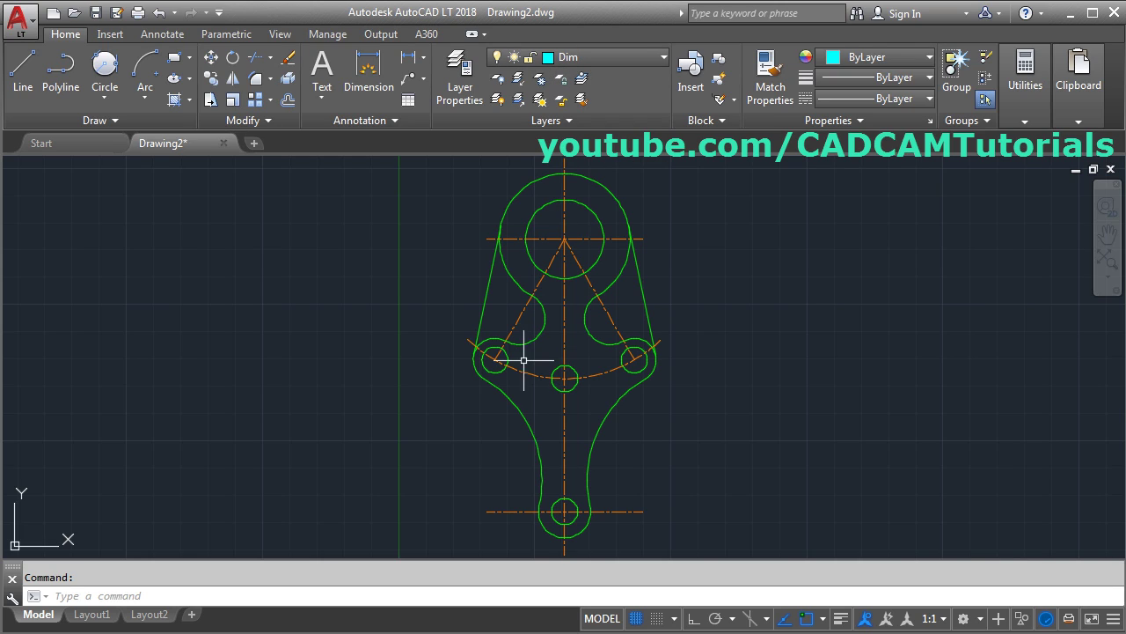
Dimension the width of the upper inner circle between its two side quadrants, with the dimension line placed above the outer circle
click(370, 88)
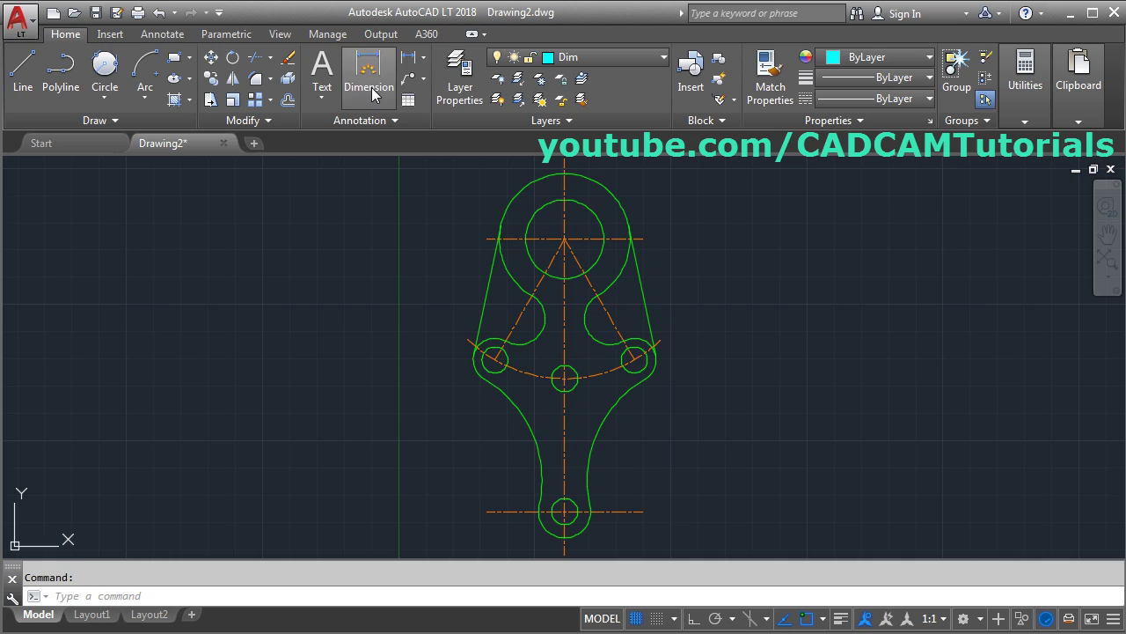
scroll(418, 247, up, 3)
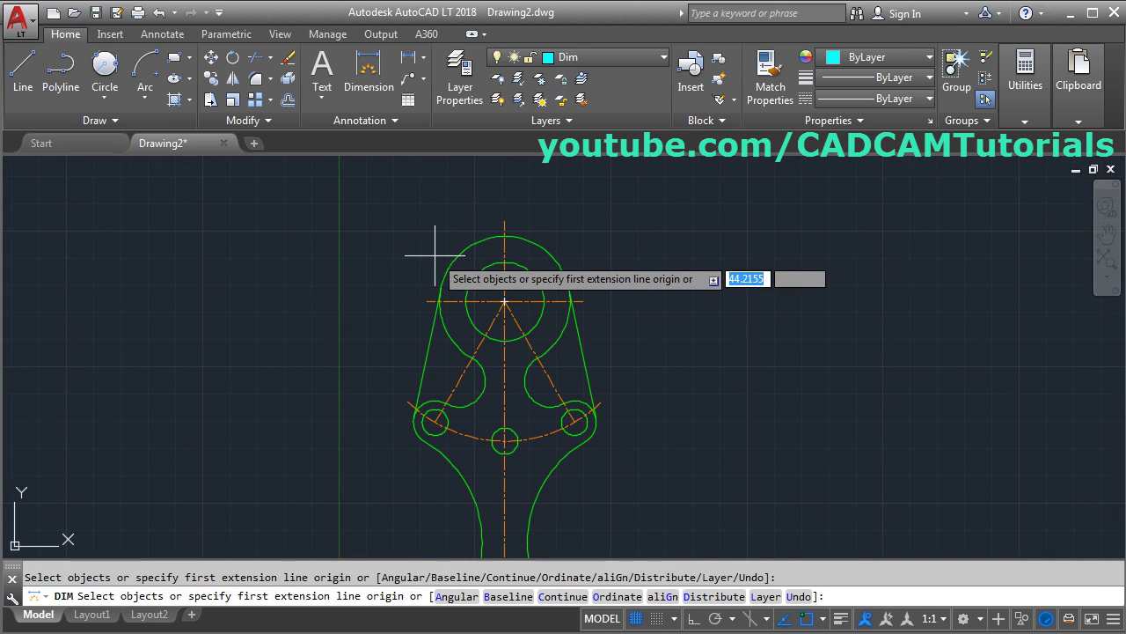
scroll(434, 253, up, 2)
key(alt+Tab)
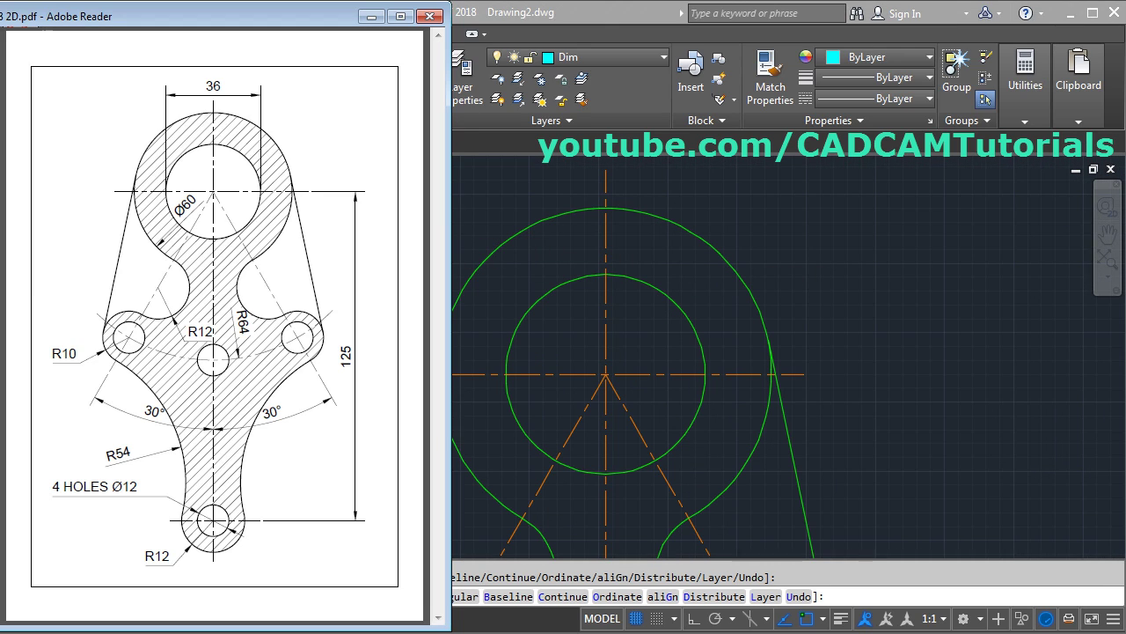
click(815, 236)
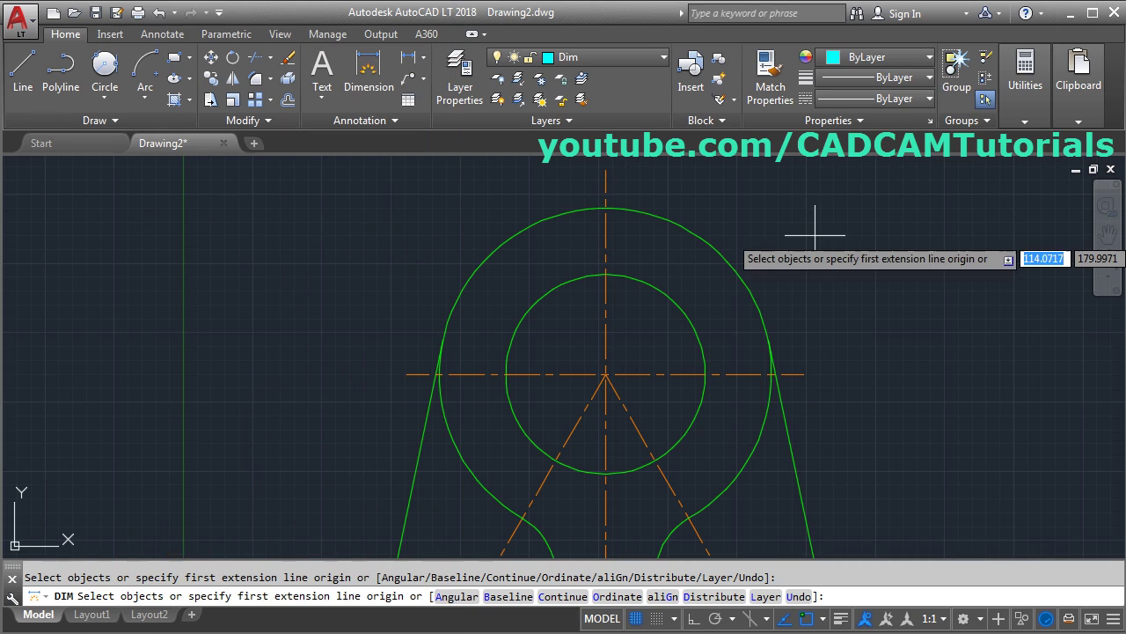
click(506, 374)
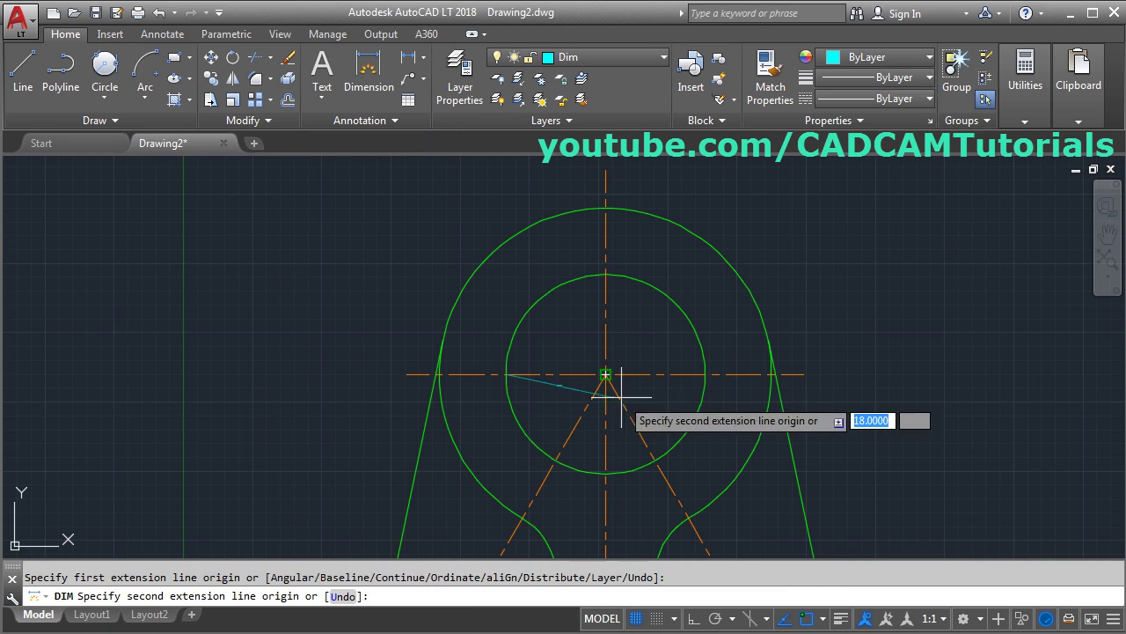
click(705, 374)
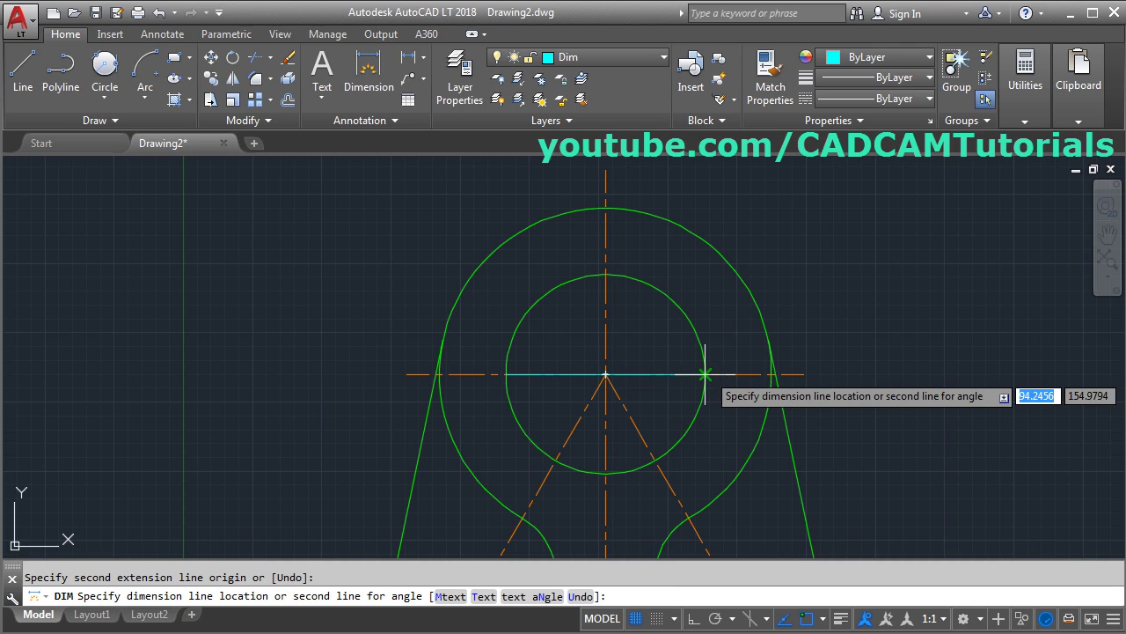
scroll(694, 259, down, 2)
click(682, 278)
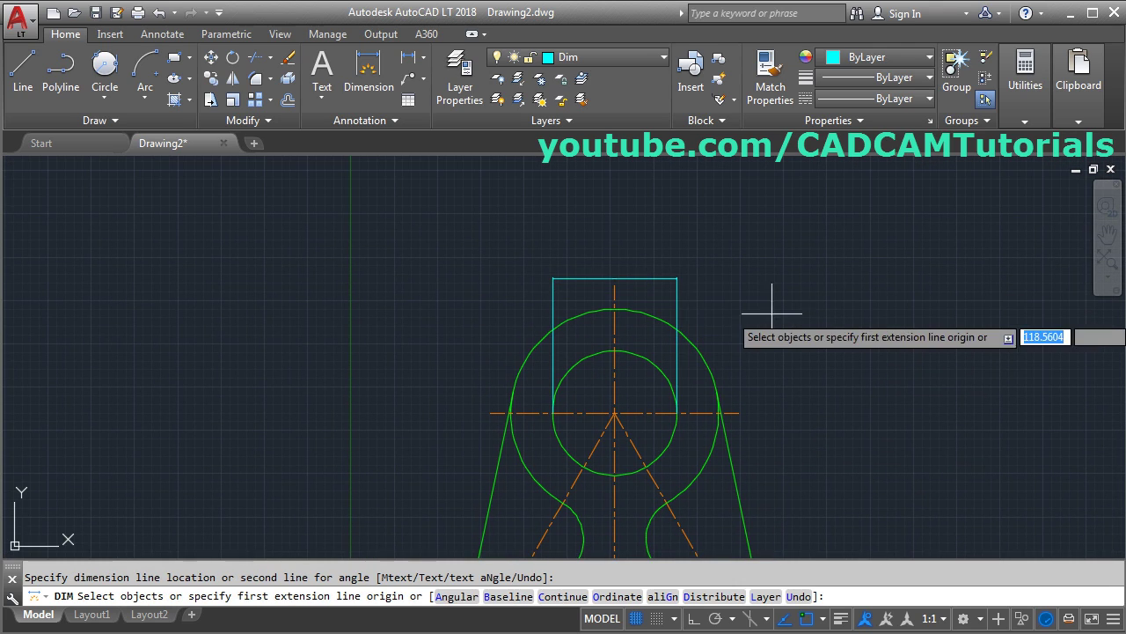
text(r)
key(Return)
key(Escape)
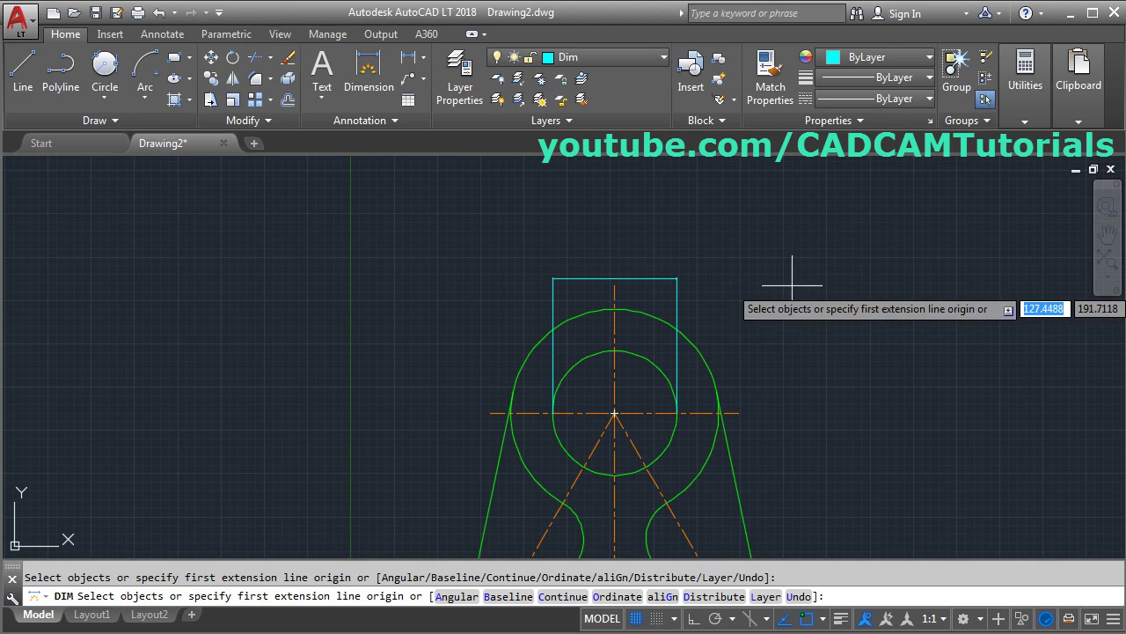
key(Escape)
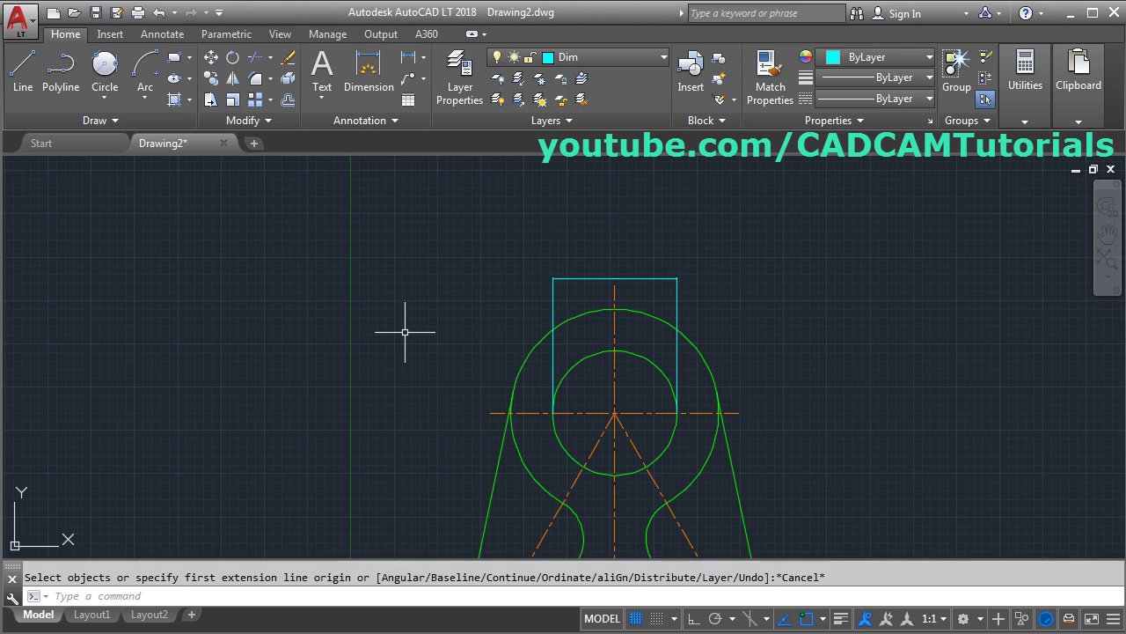
Modify the Standard dimension style to use an overall scale of 20
text(D)
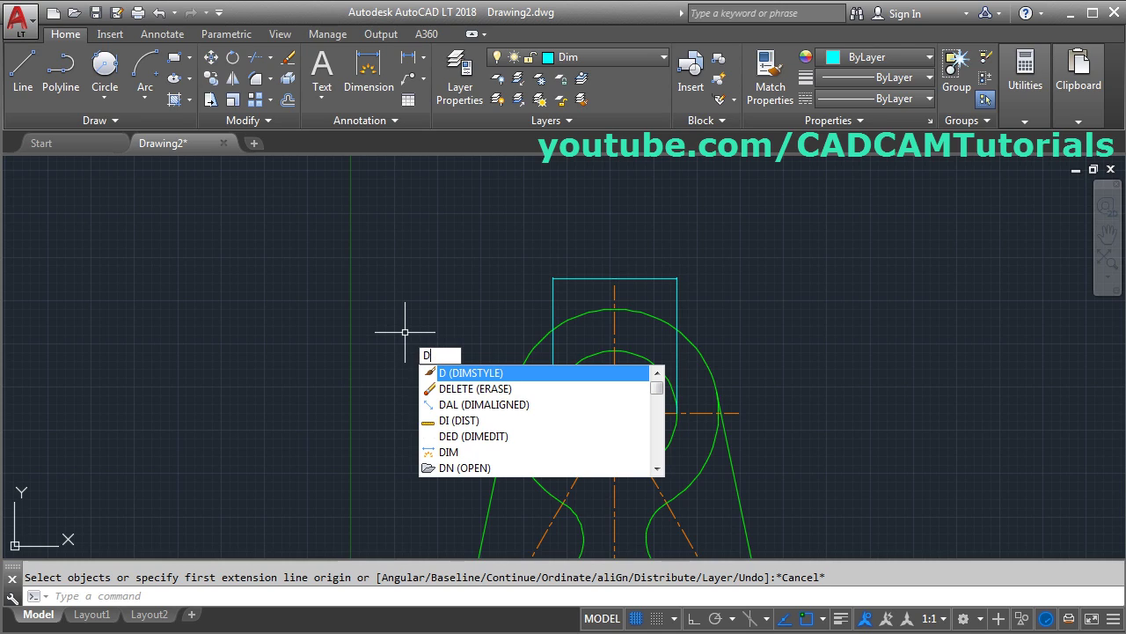
key(Return)
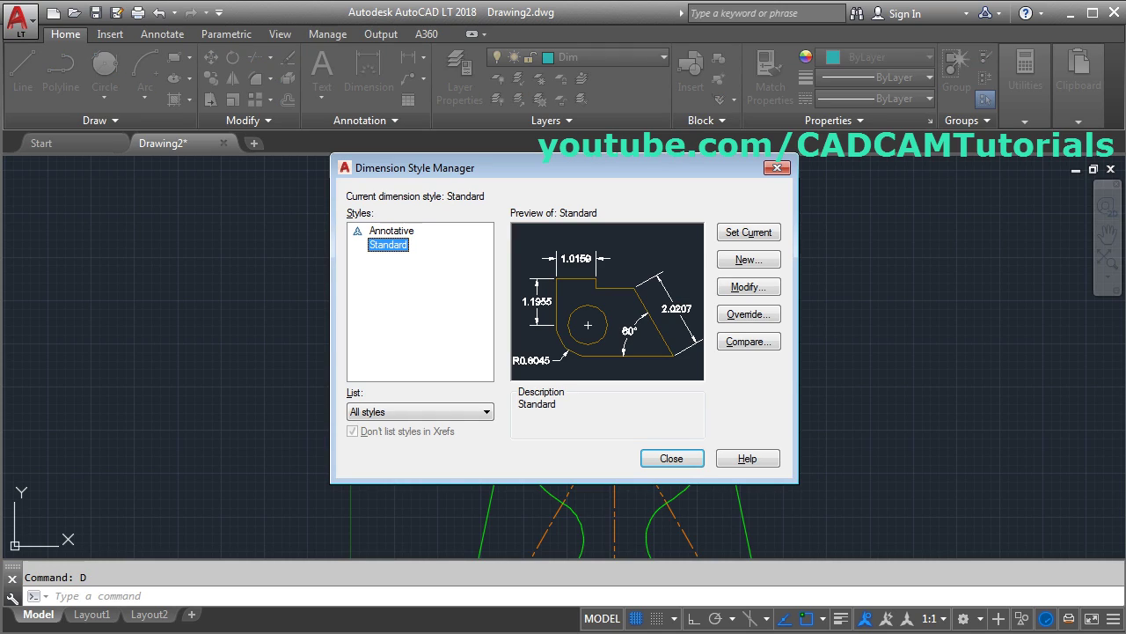
click(762, 295)
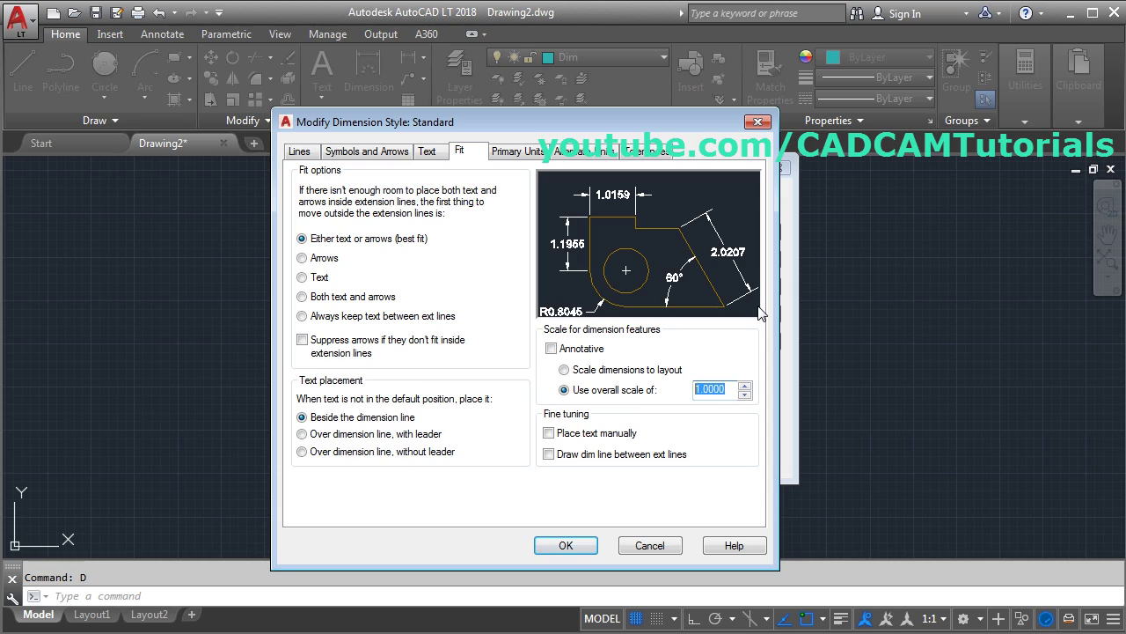
click(568, 545)
click(672, 458)
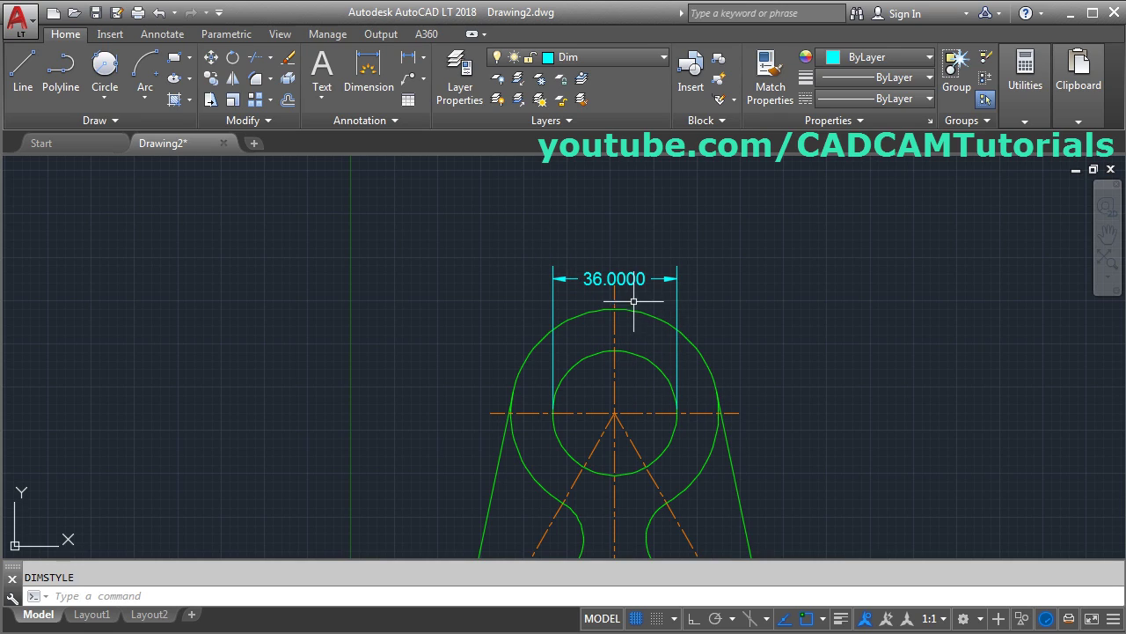
Compare with the reference PDF and set the Standard dimension style's text to vertical placement Above and ISO standard alignment
key(alt+Tab)
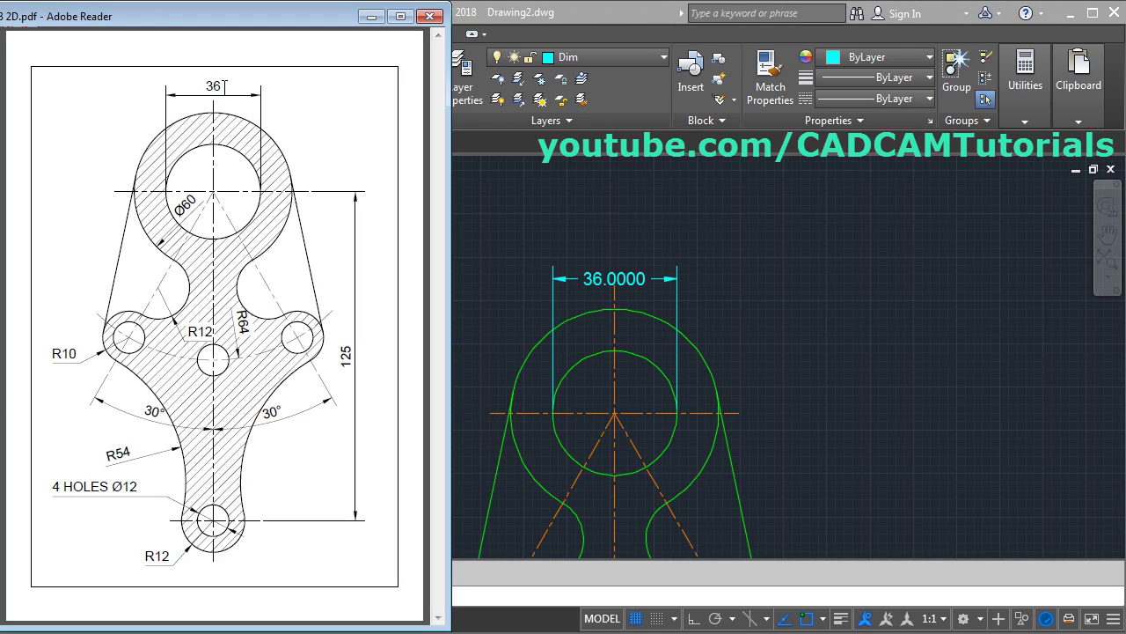
key(alt+Tab)
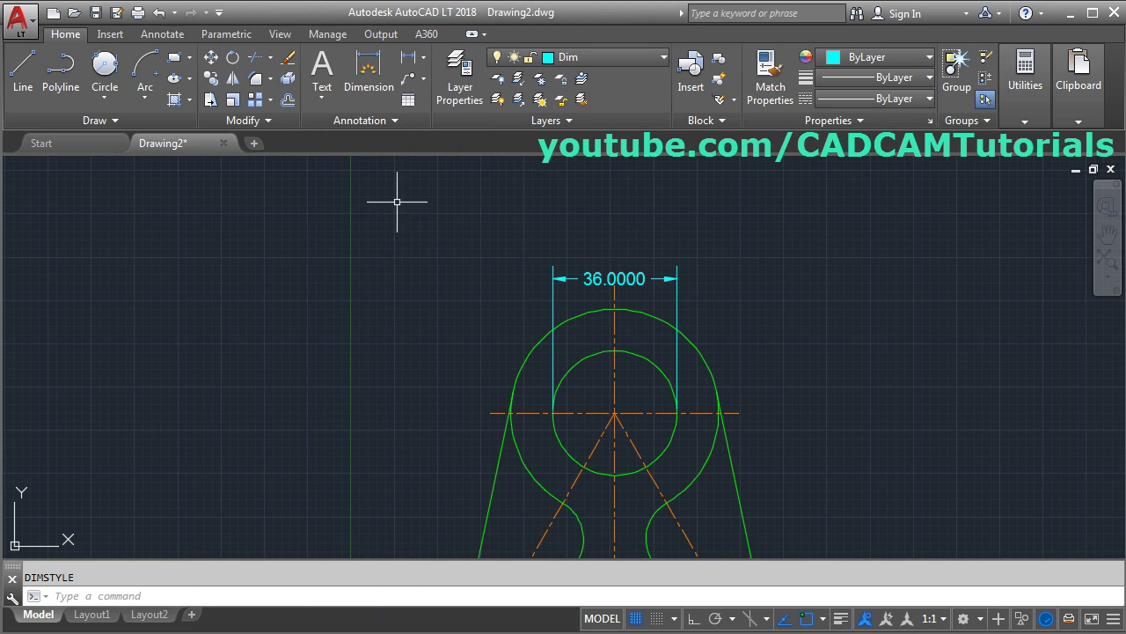
click(345, 120)
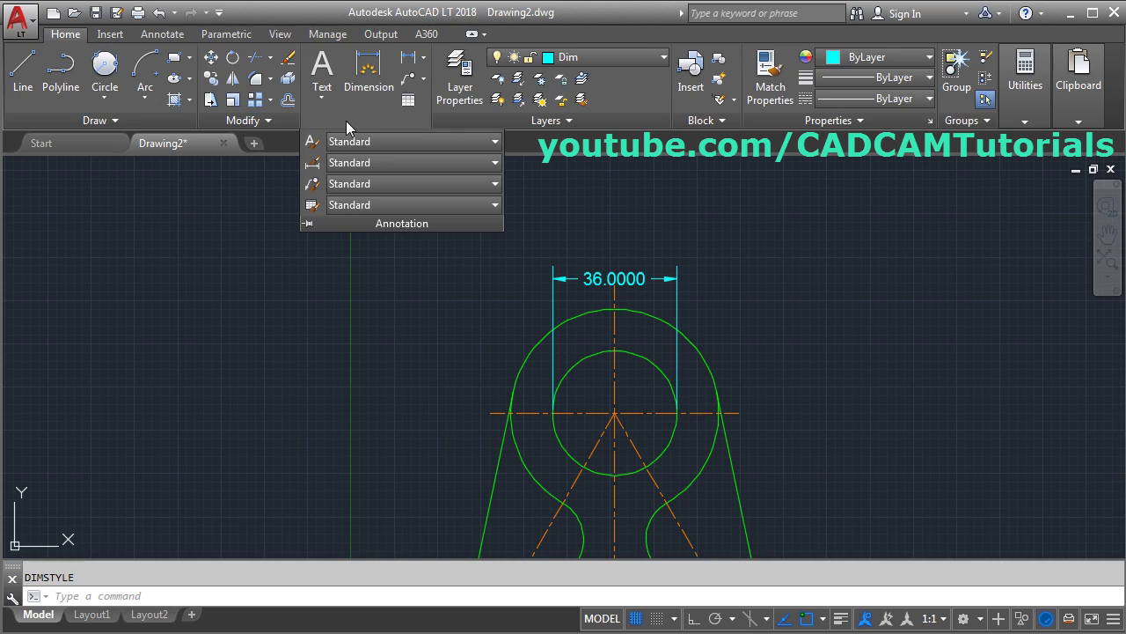
click(313, 170)
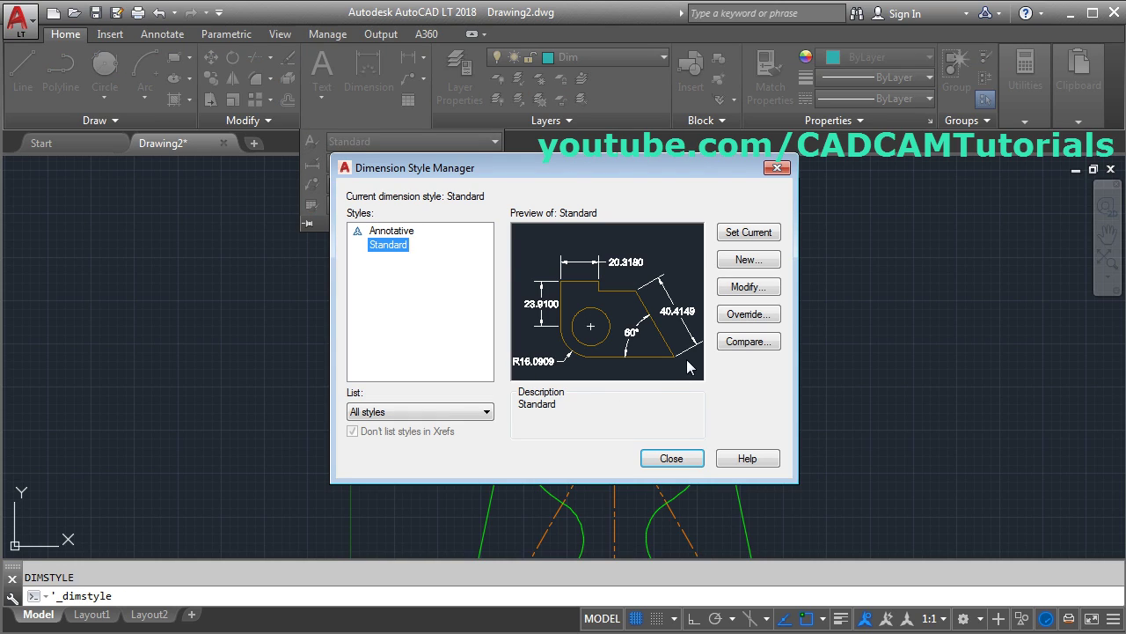
click(748, 286)
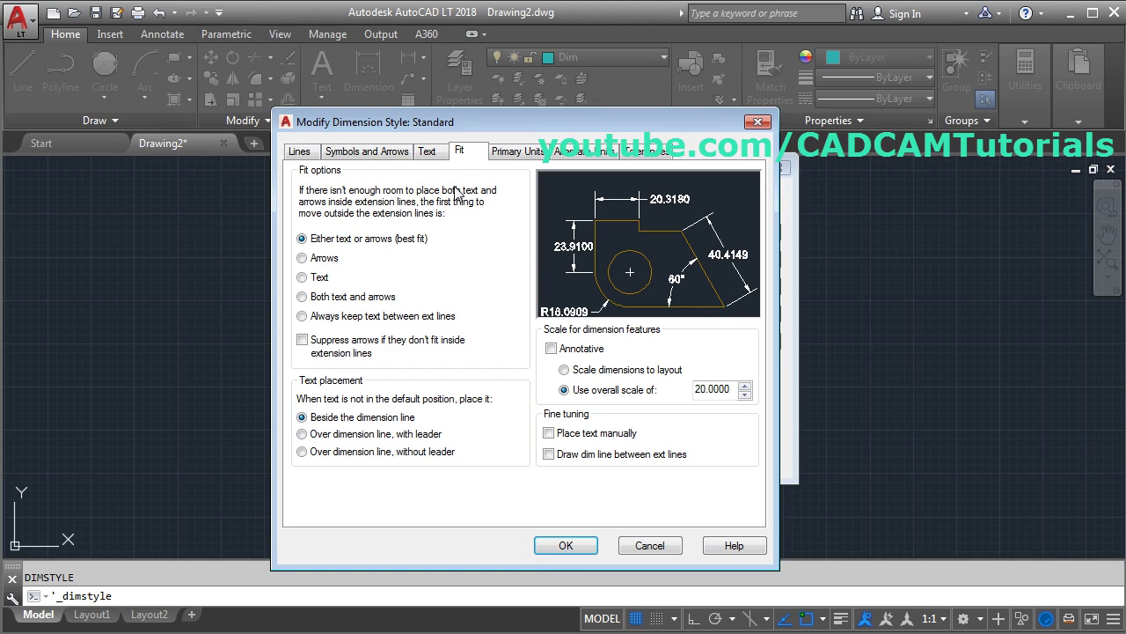
click(430, 152)
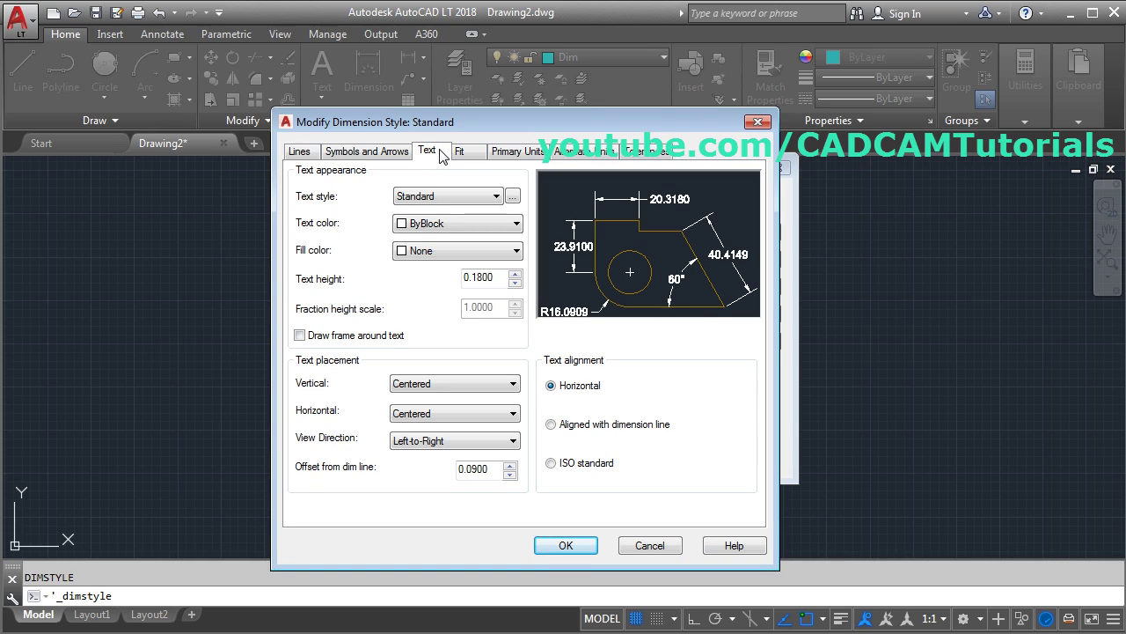
click(452, 394)
click(445, 410)
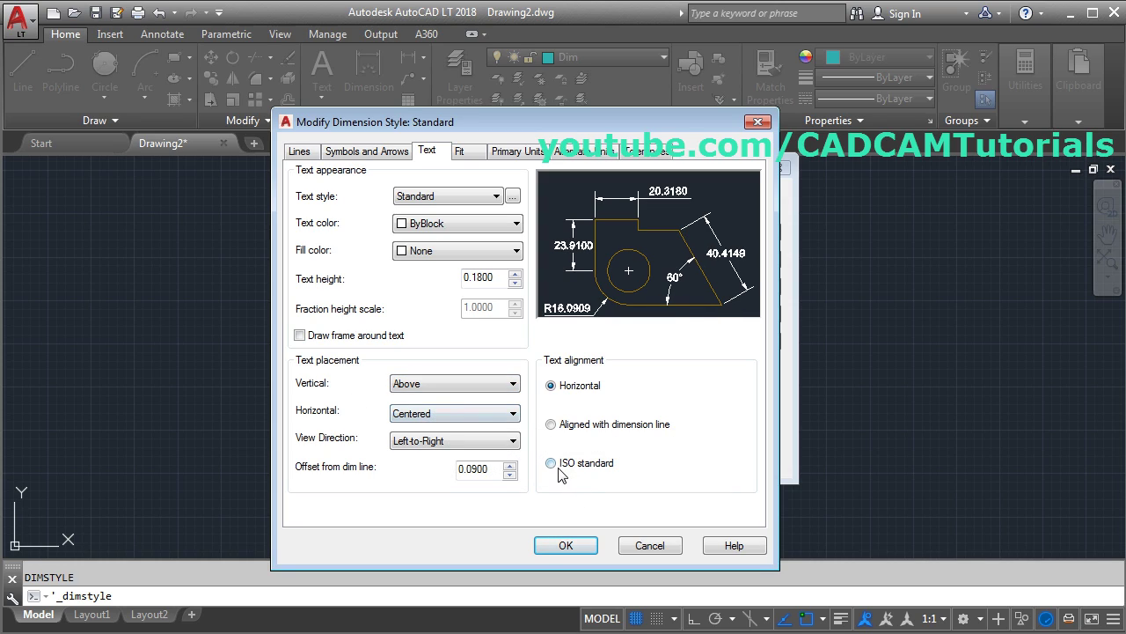
click(550, 464)
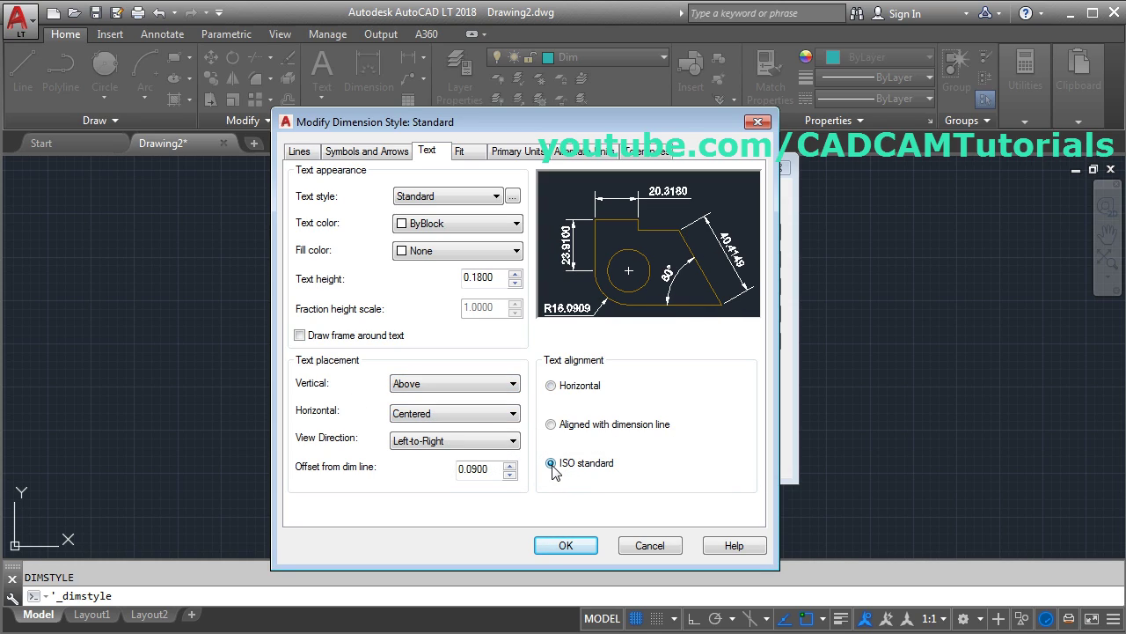
Enable drawing the dimension line between extension lines, set the linear precision to 0, and apply the Standard style changes
click(466, 154)
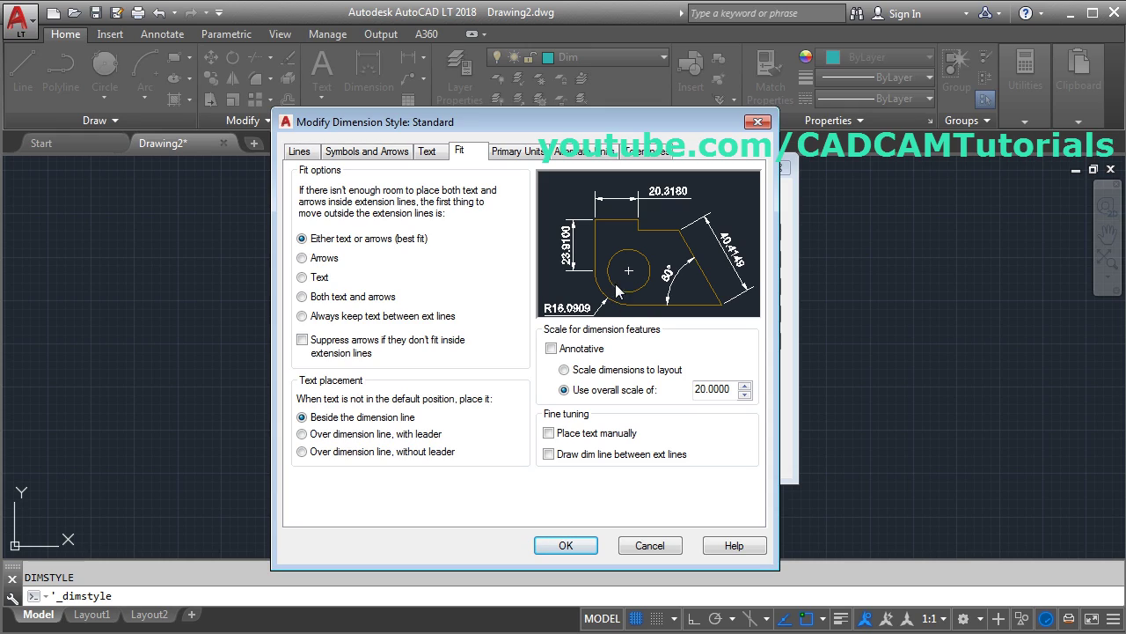
click(548, 454)
click(514, 155)
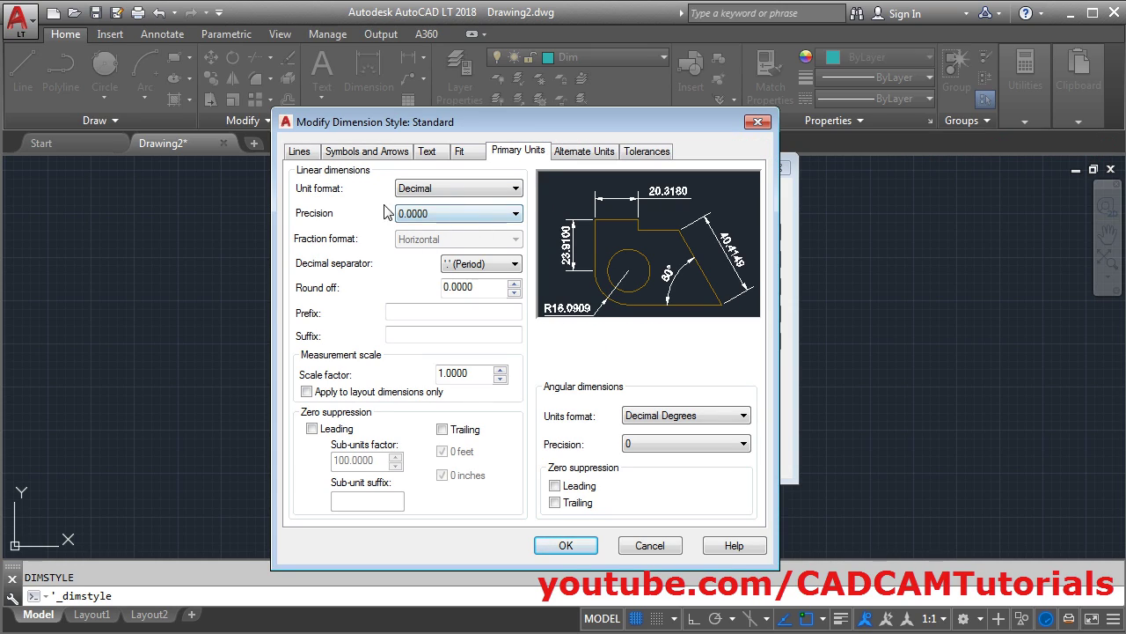
click(440, 222)
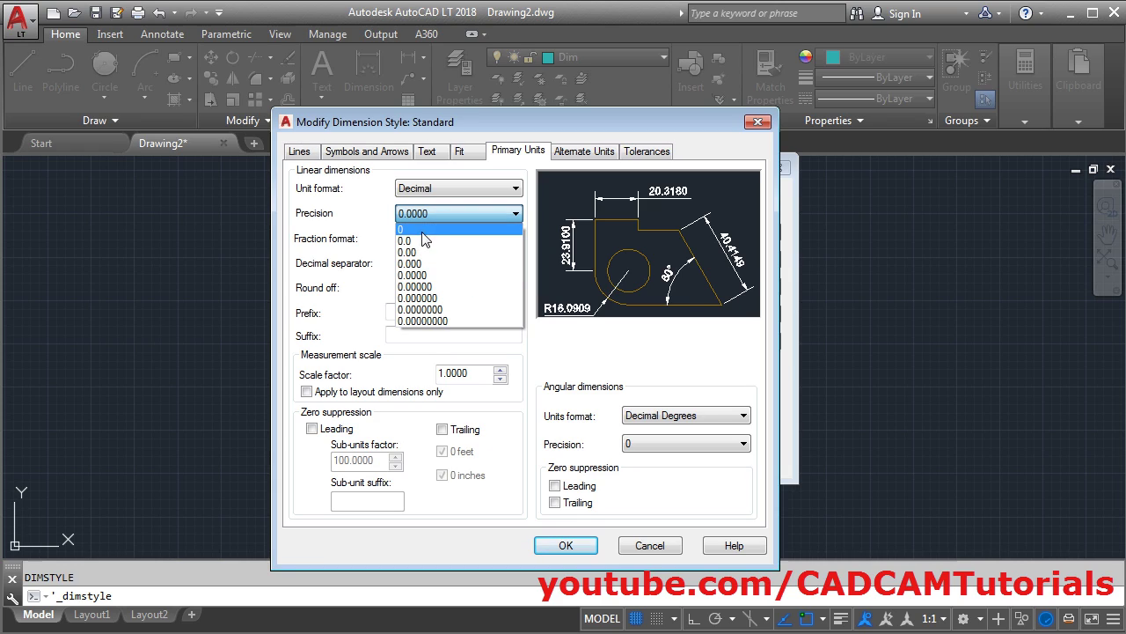
click(414, 230)
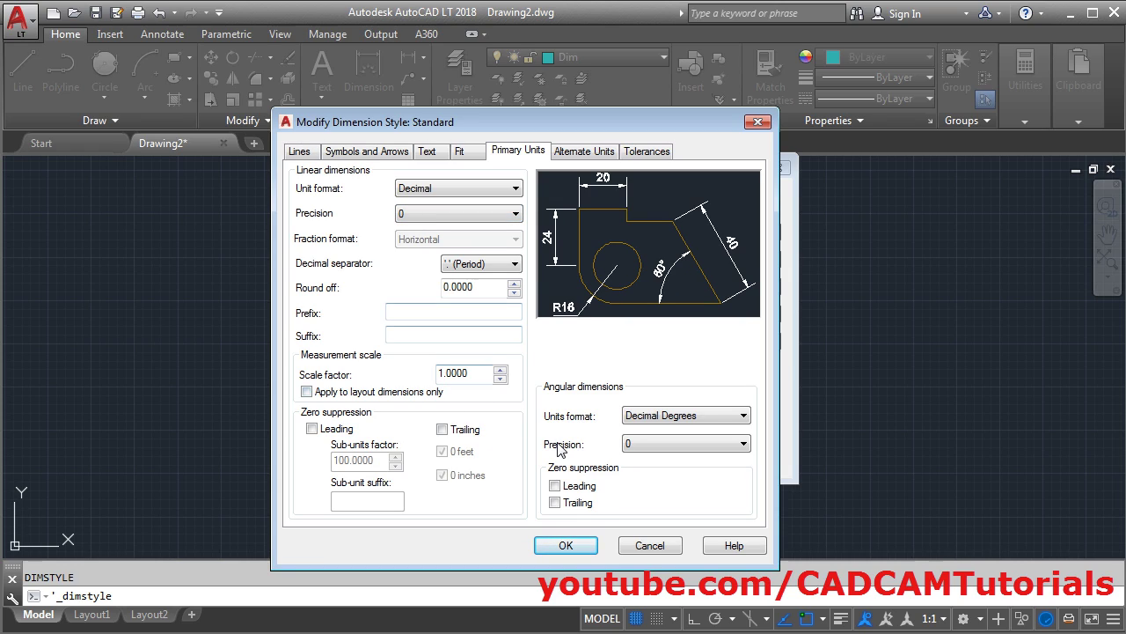
click(566, 545)
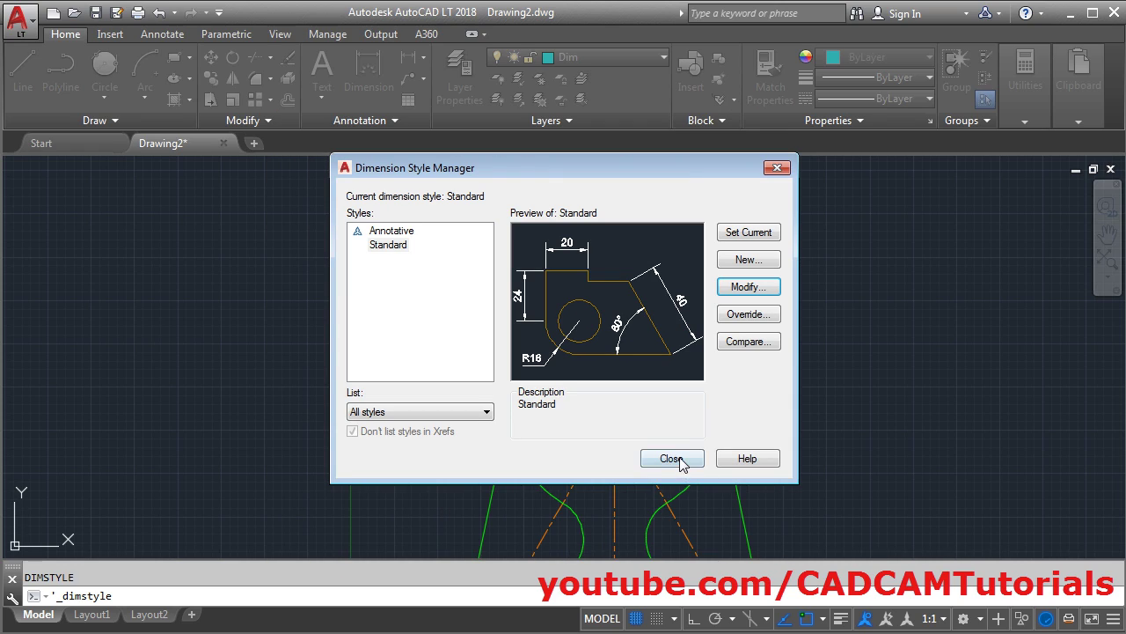
click(671, 459)
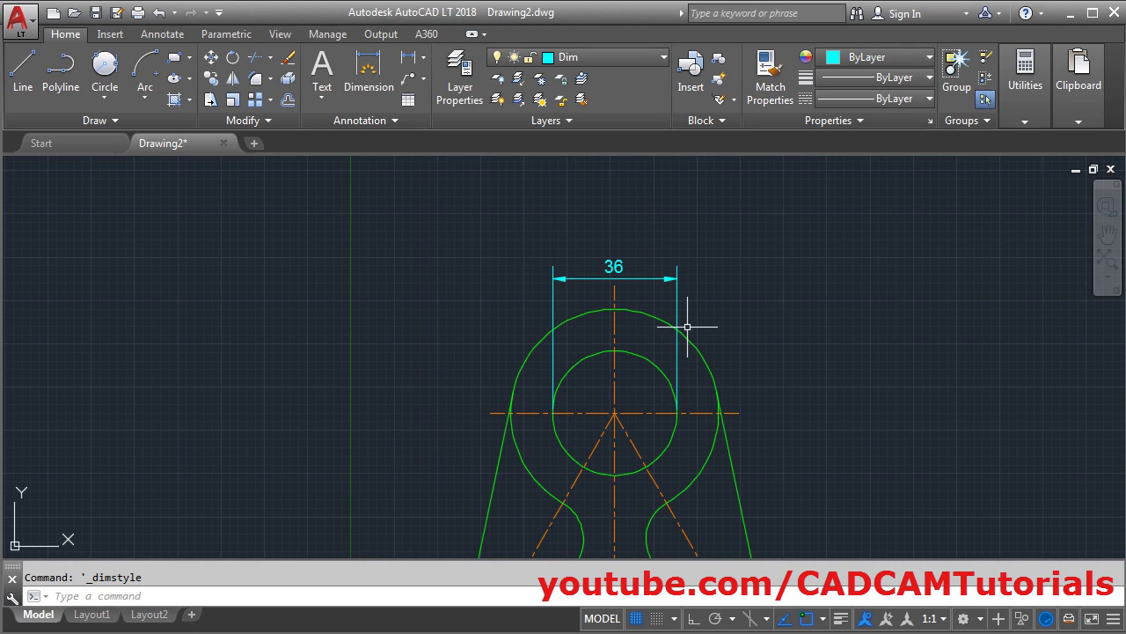
Check the reference PDF and dimension the upper outer circle as a diameter, with the text inside the inner circle
scroll(687, 326, up, 2)
key(alt+Tab)
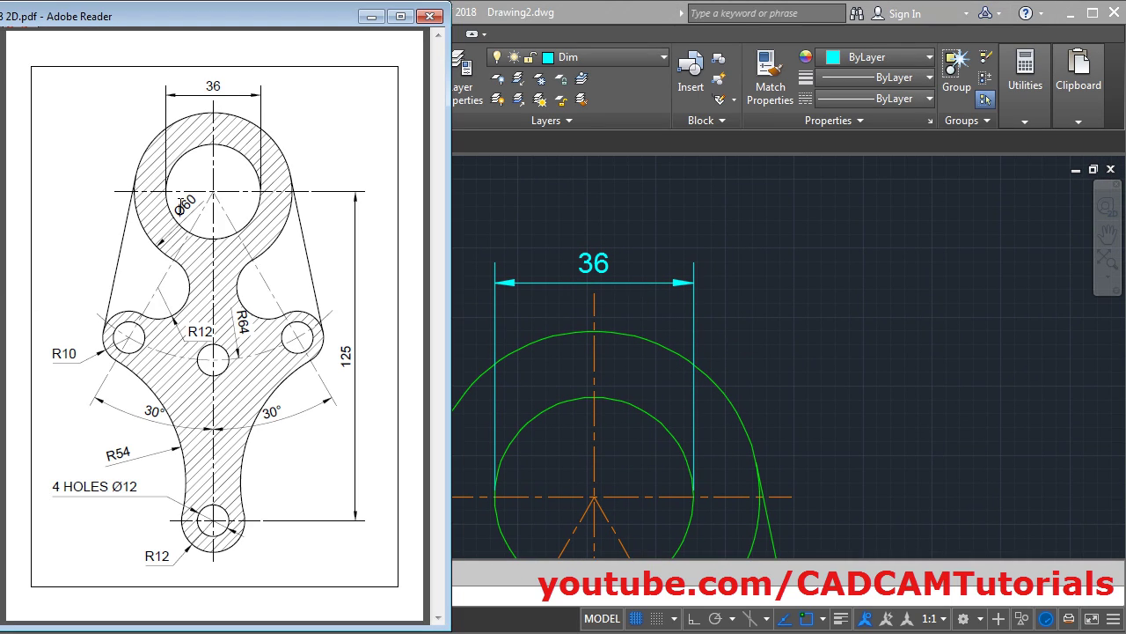
click(506, 212)
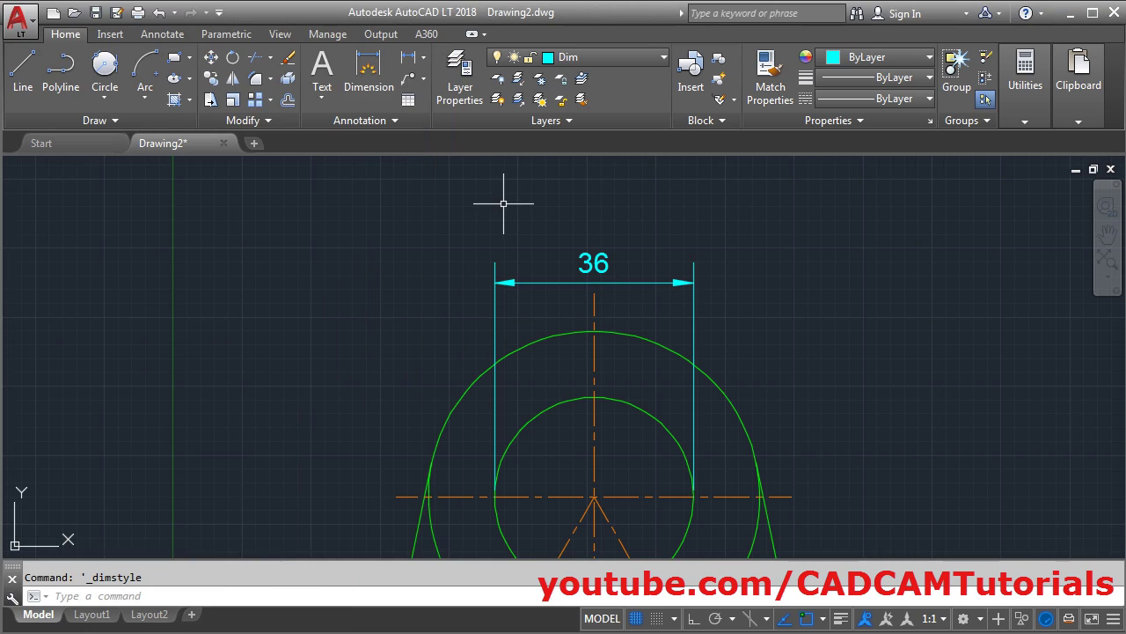
click(368, 77)
scroll(511, 217, down, 2)
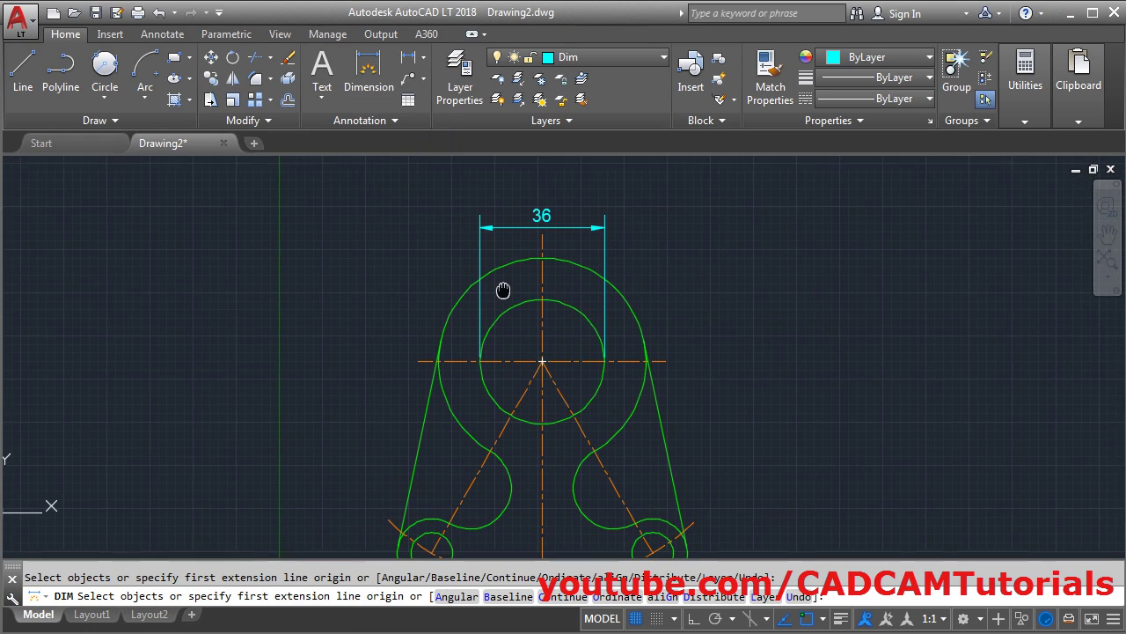
click(452, 417)
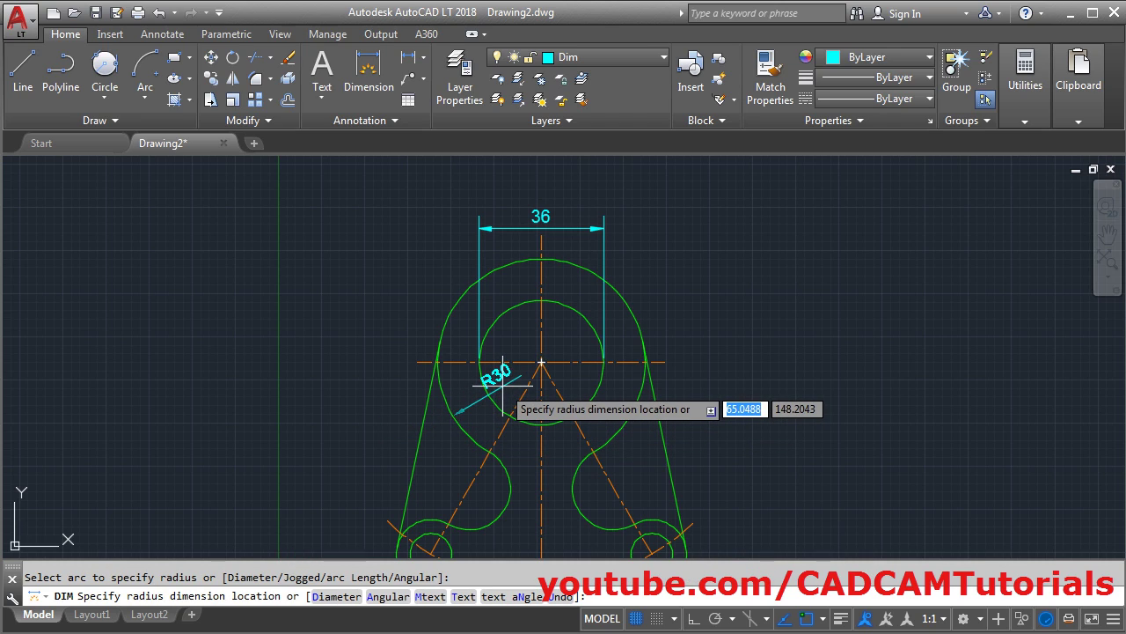
key(Down)
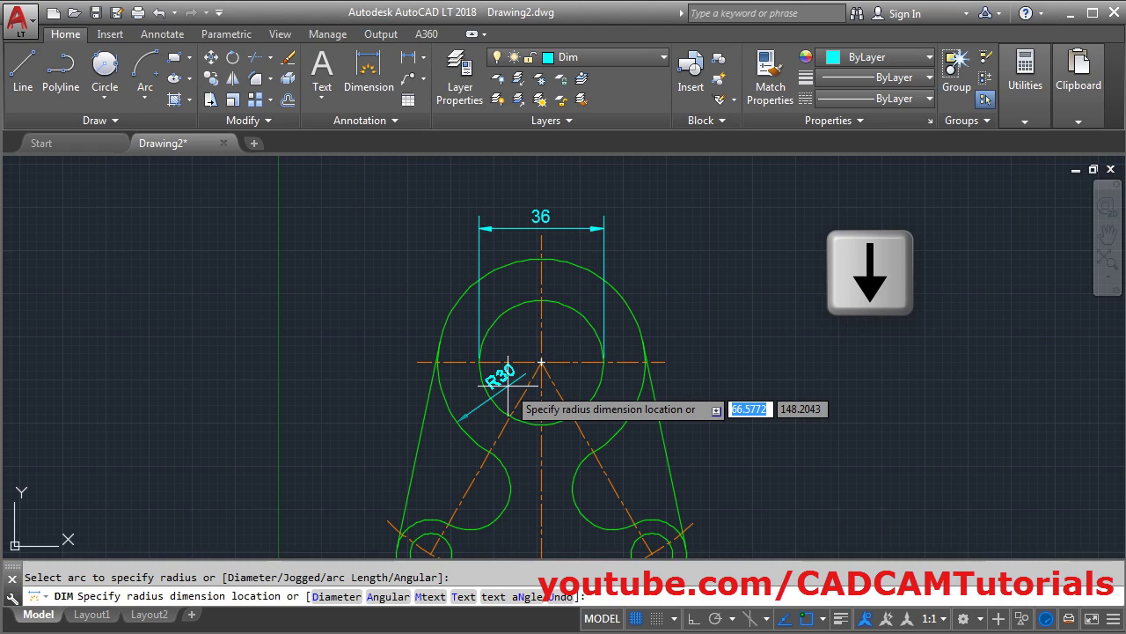
key(Down)
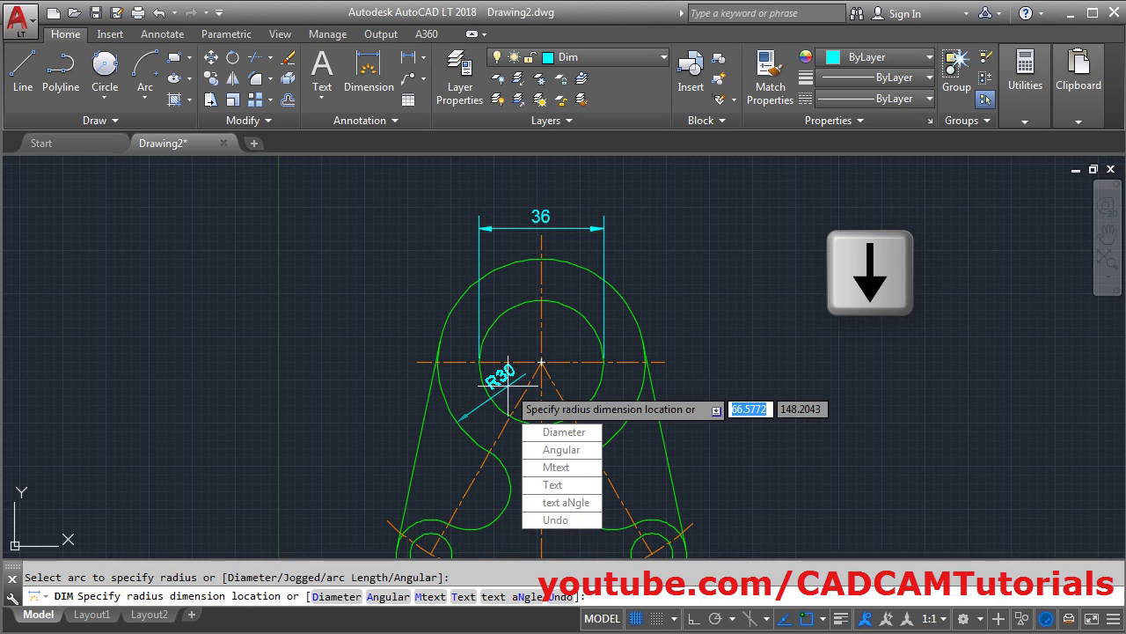
click(570, 437)
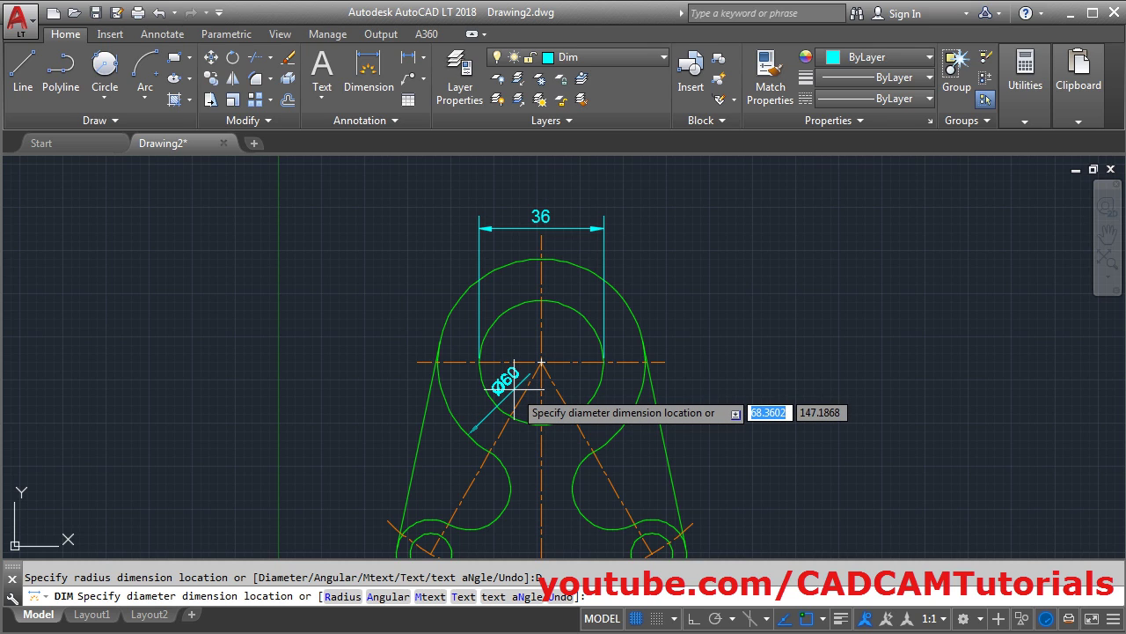
click(514, 388)
scroll(493, 449, up, 2)
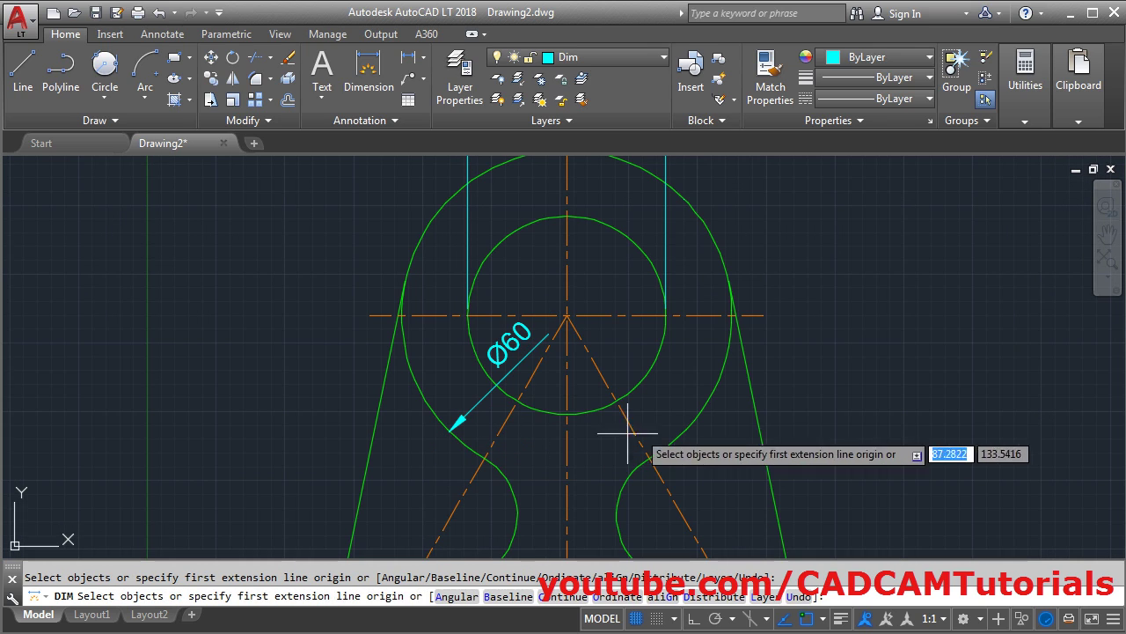
Dimension the radius of the centerline arc through the holes and of the left concave arc, placing the latter's text below its arc
scroll(506, 449, down, 4)
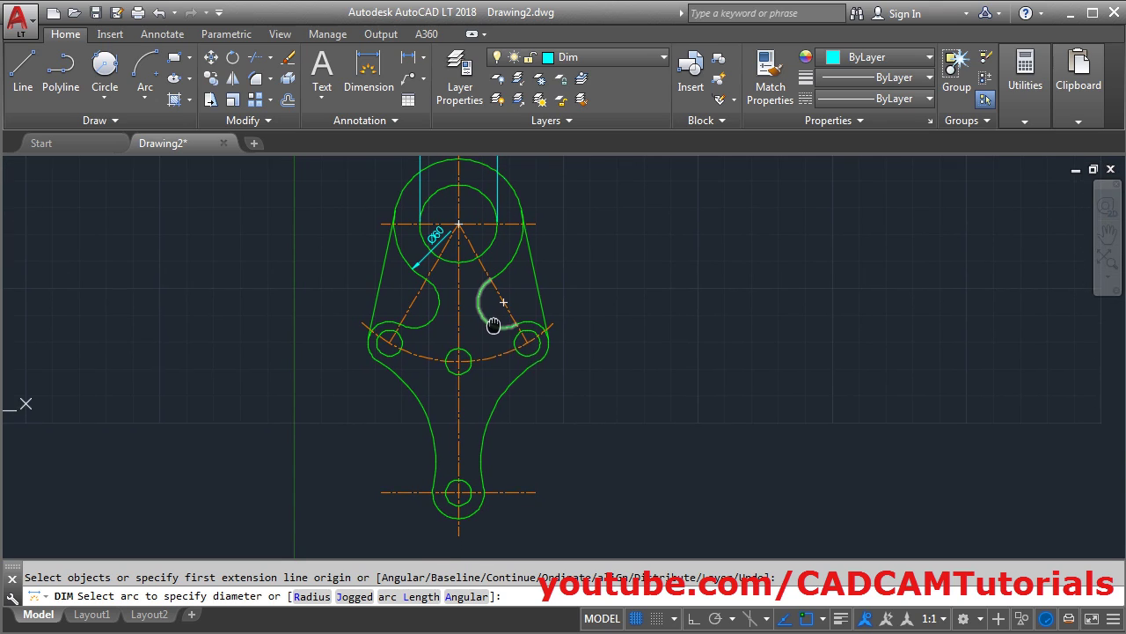
key(alt+Tab)
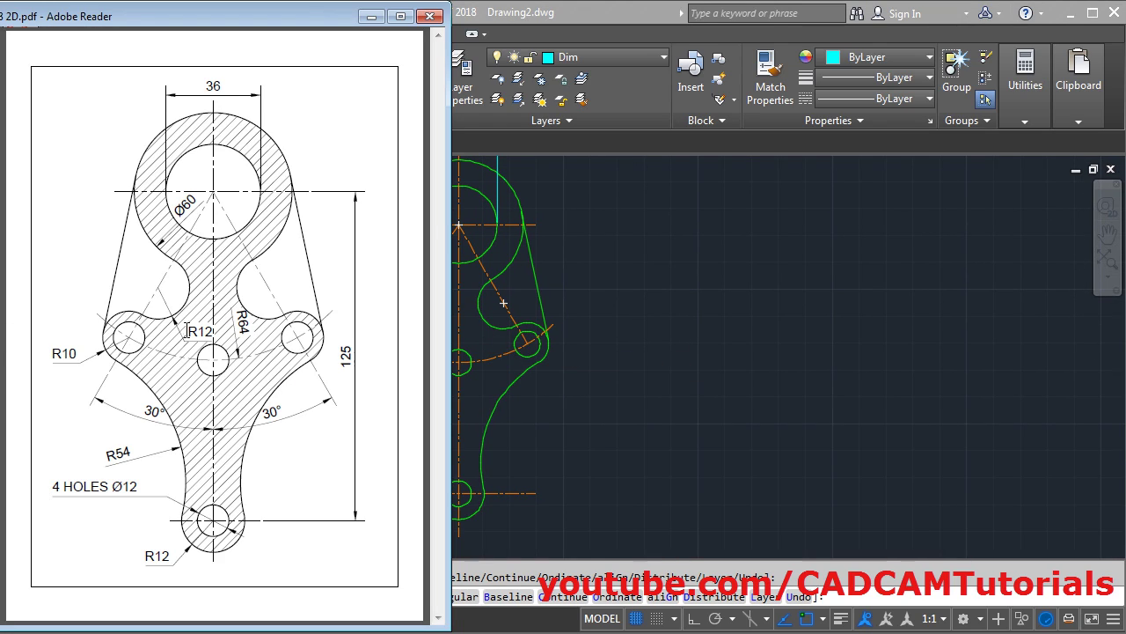
key(alt+Tab)
scroll(453, 326, up, 3)
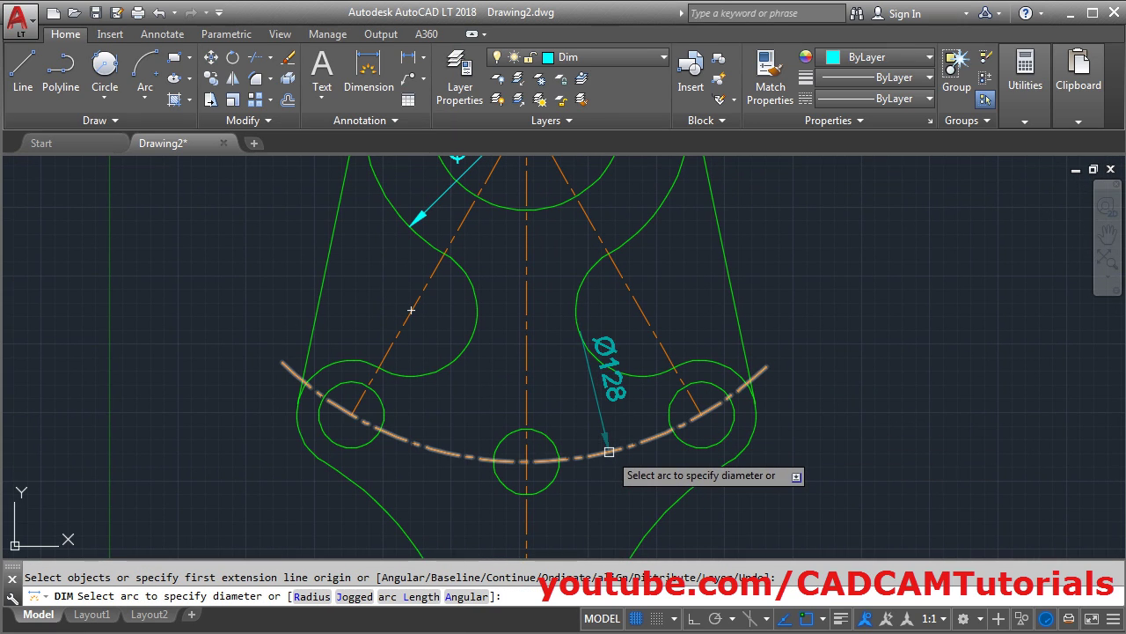
click(616, 448)
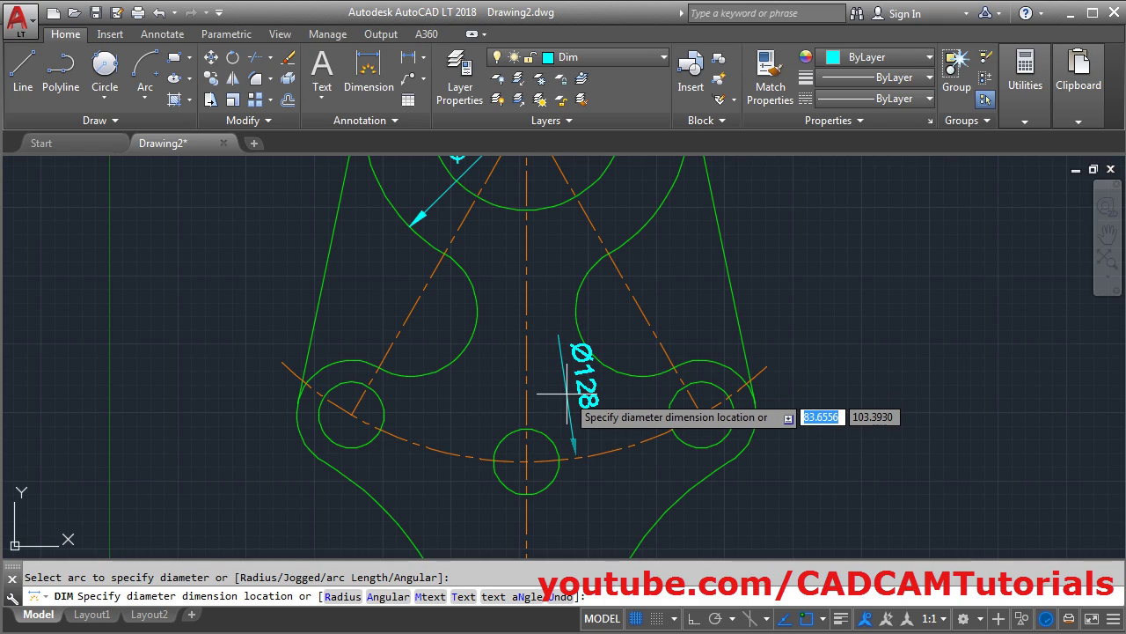
key(Down)
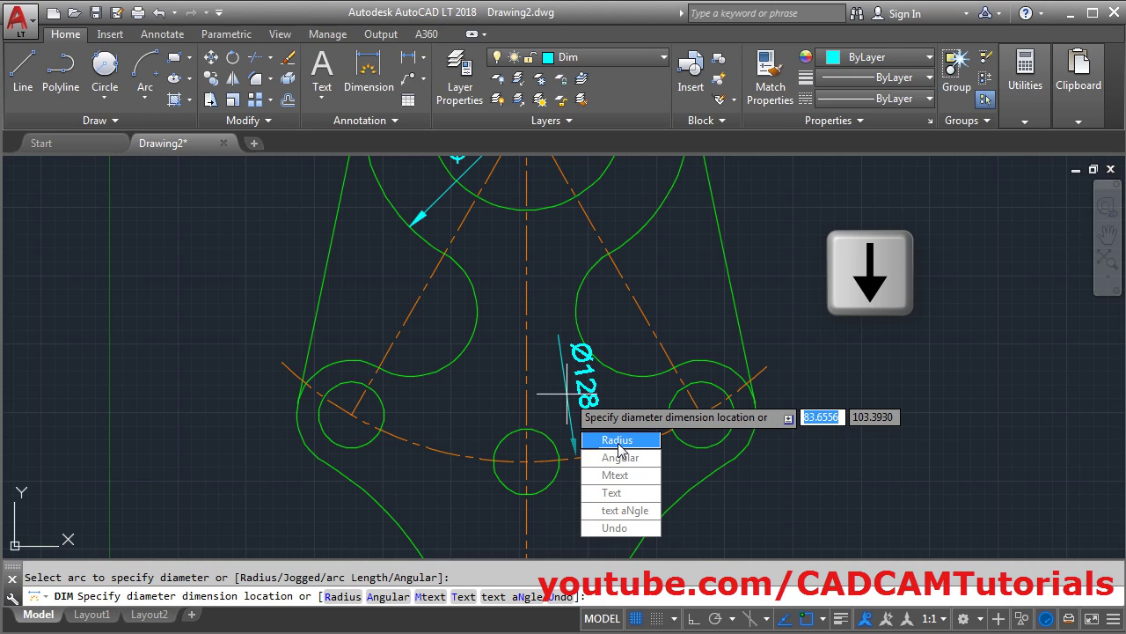
click(618, 440)
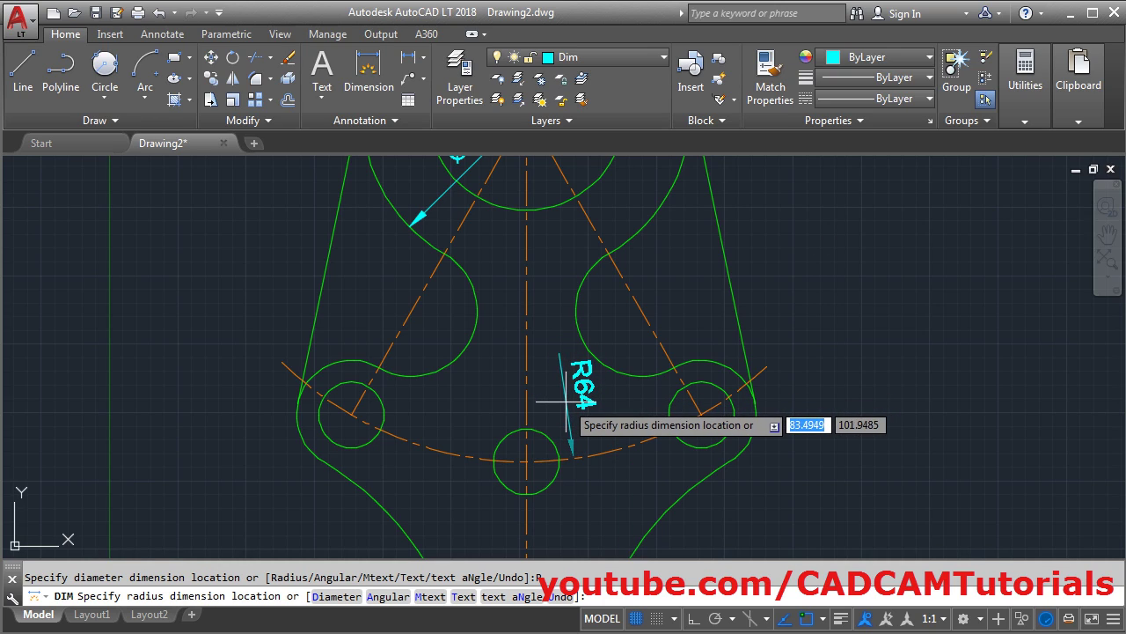
click(566, 402)
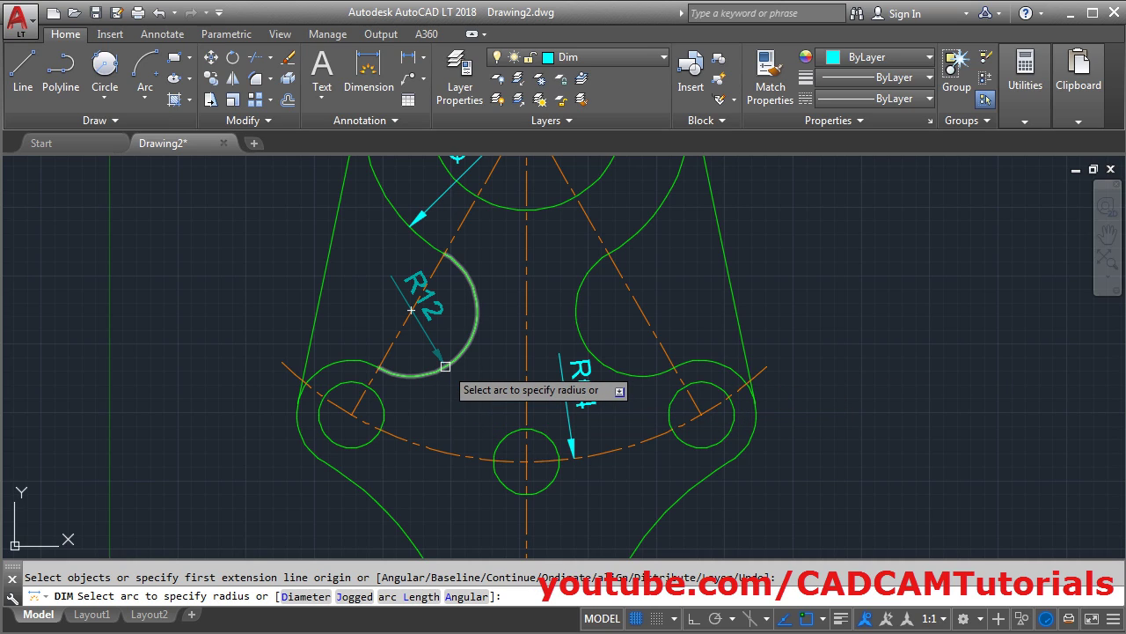
click(446, 366)
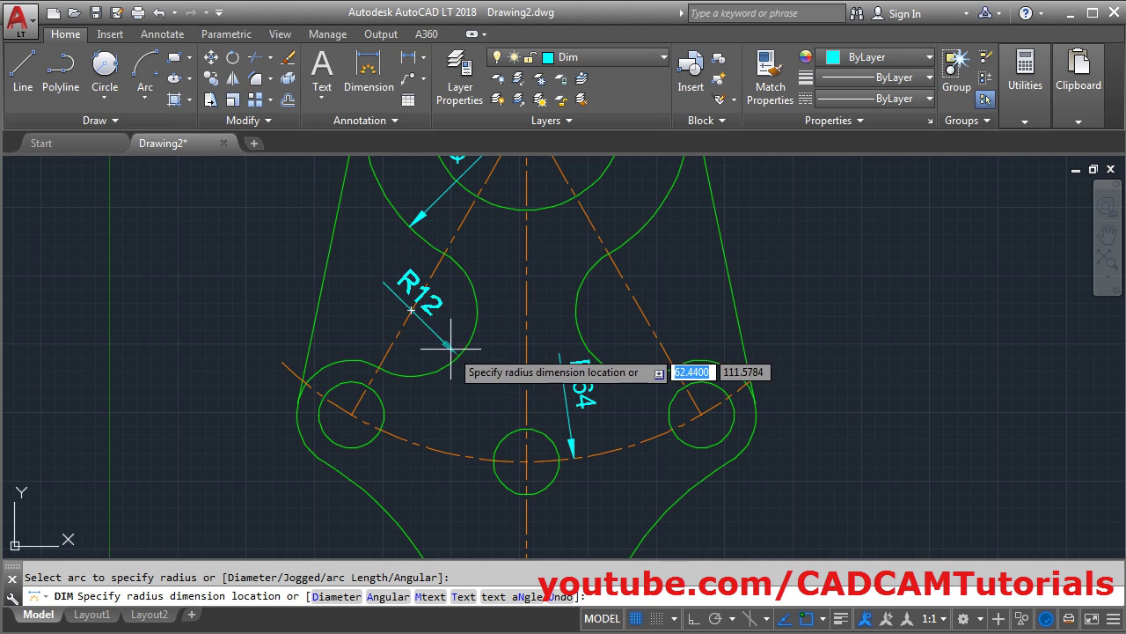
click(439, 390)
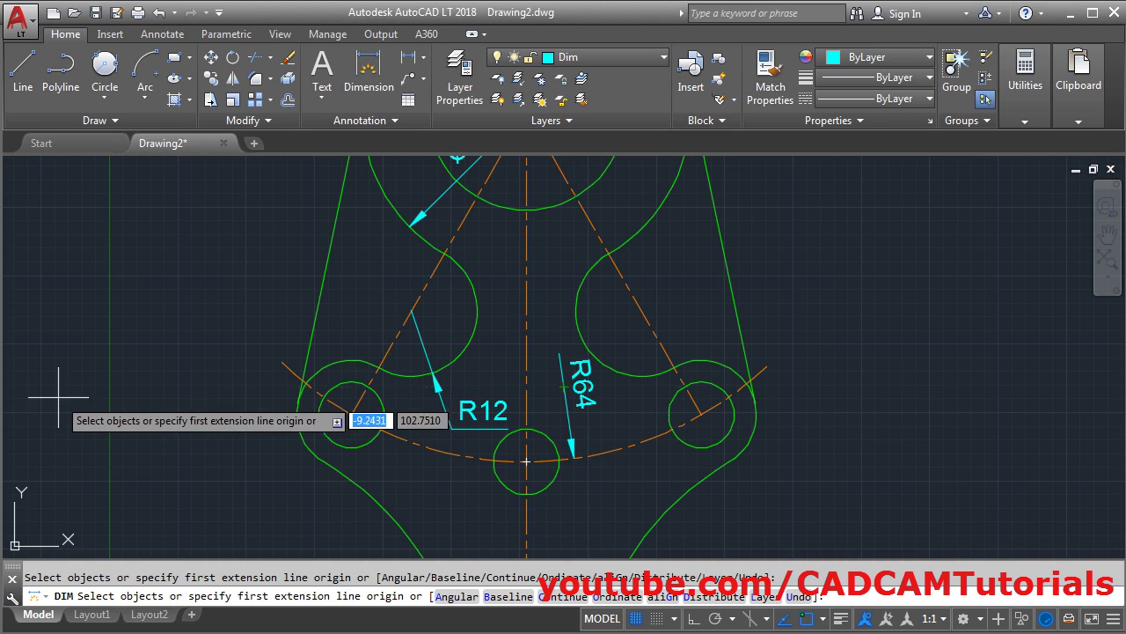
Compare with the reference PDF and stretch the left inclined centerline's lower end past the small left hole and the part outline
scroll(273, 438, down, 2)
middle_drag(273, 438, 268, 346)
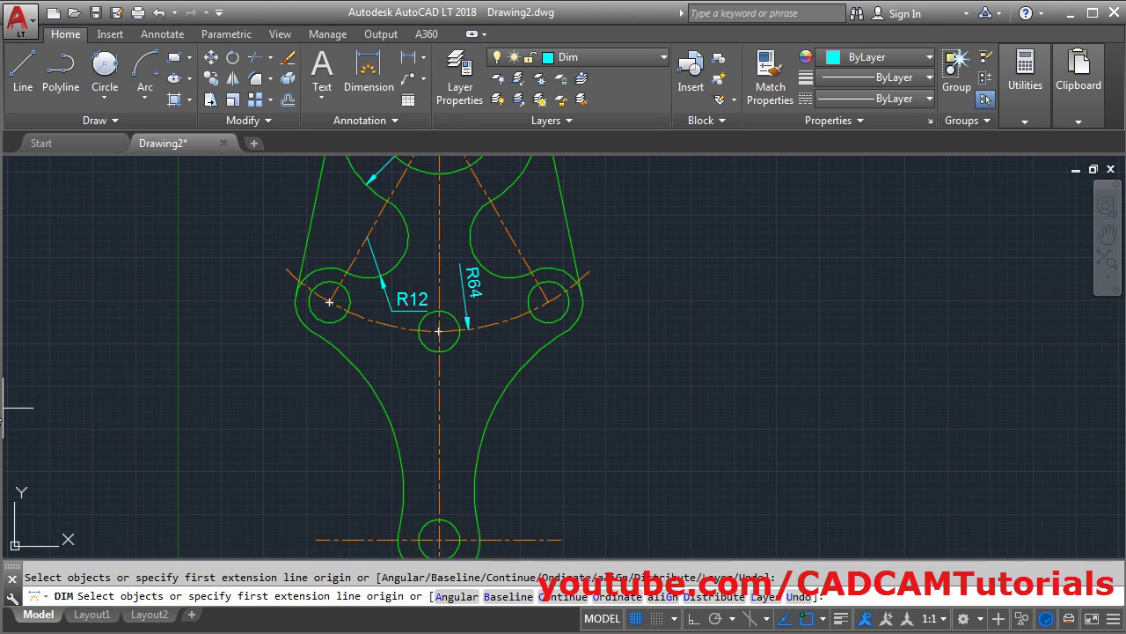
key(alt+Tab)
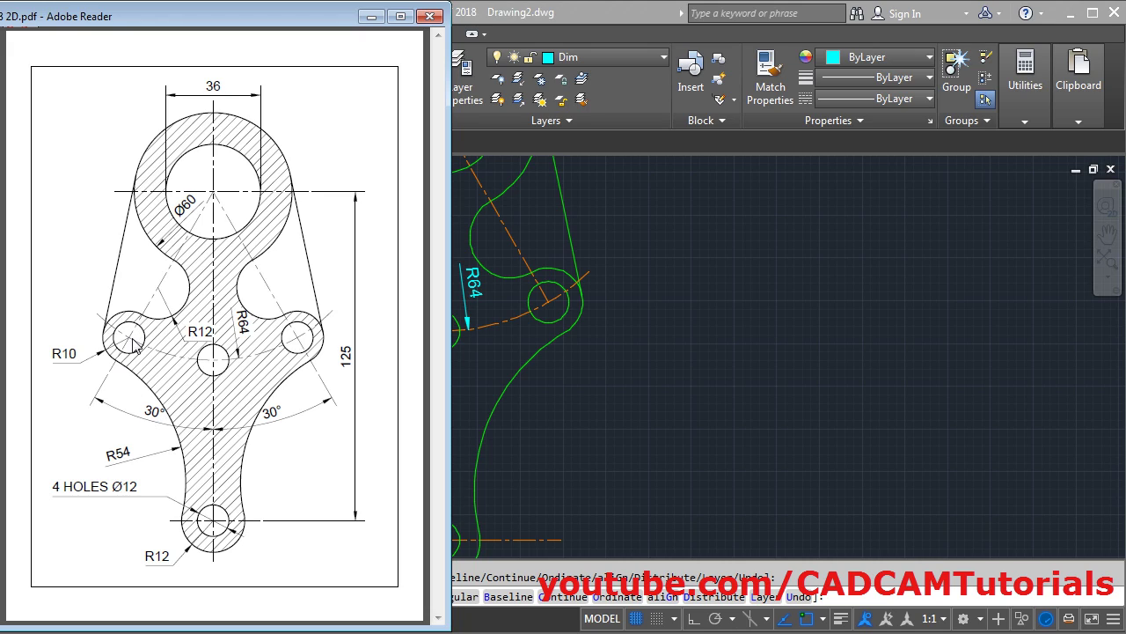
click(576, 367)
middle_drag(396, 386, 456, 440)
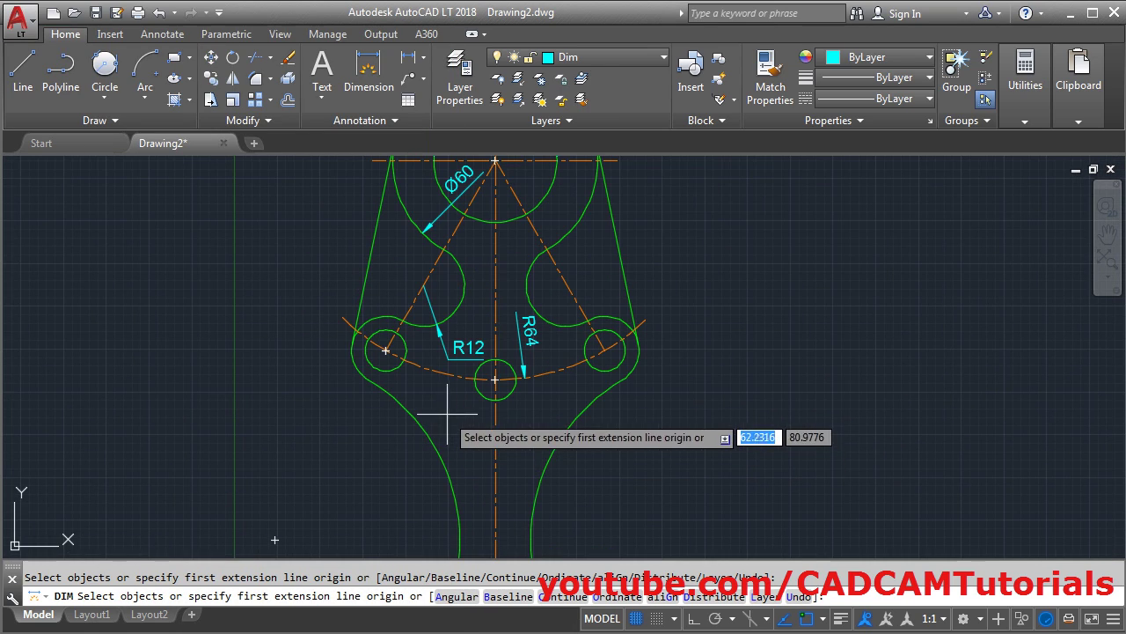
key(Escape)
click(404, 317)
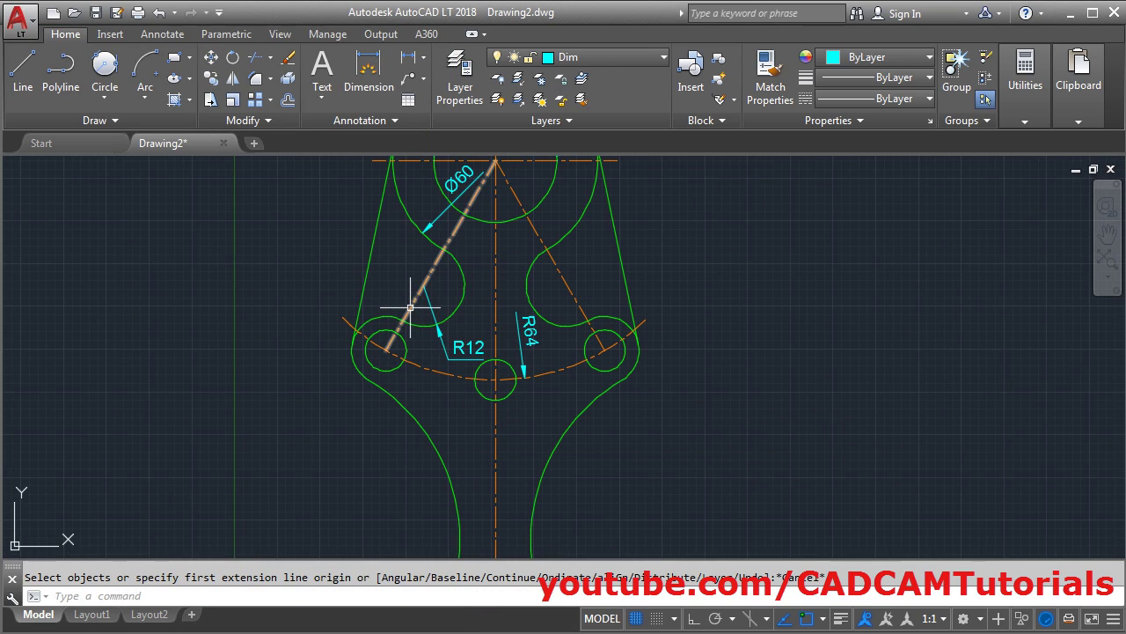
click(386, 349)
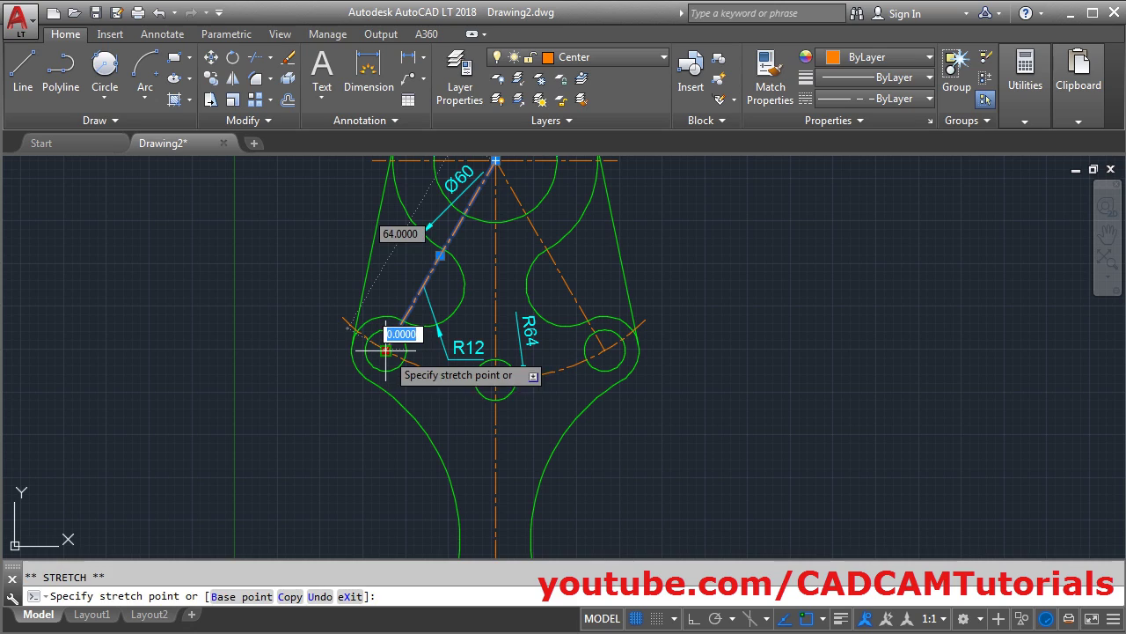
click(355, 395)
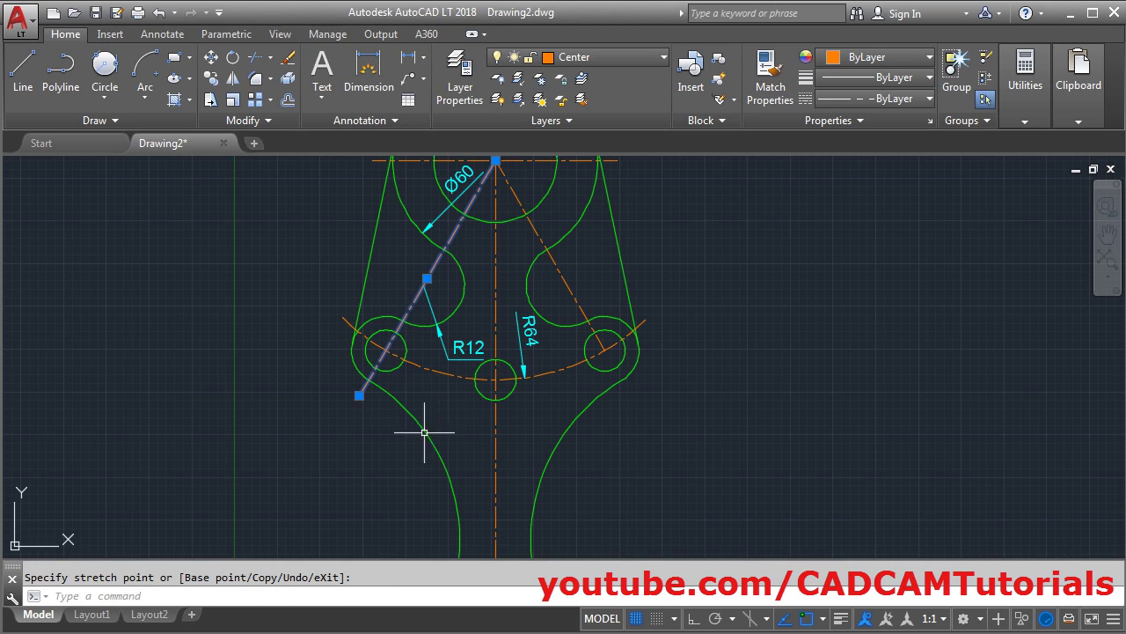
Stretch the right inclined centerline's lower end past the small right hole to match the left one
click(601, 341)
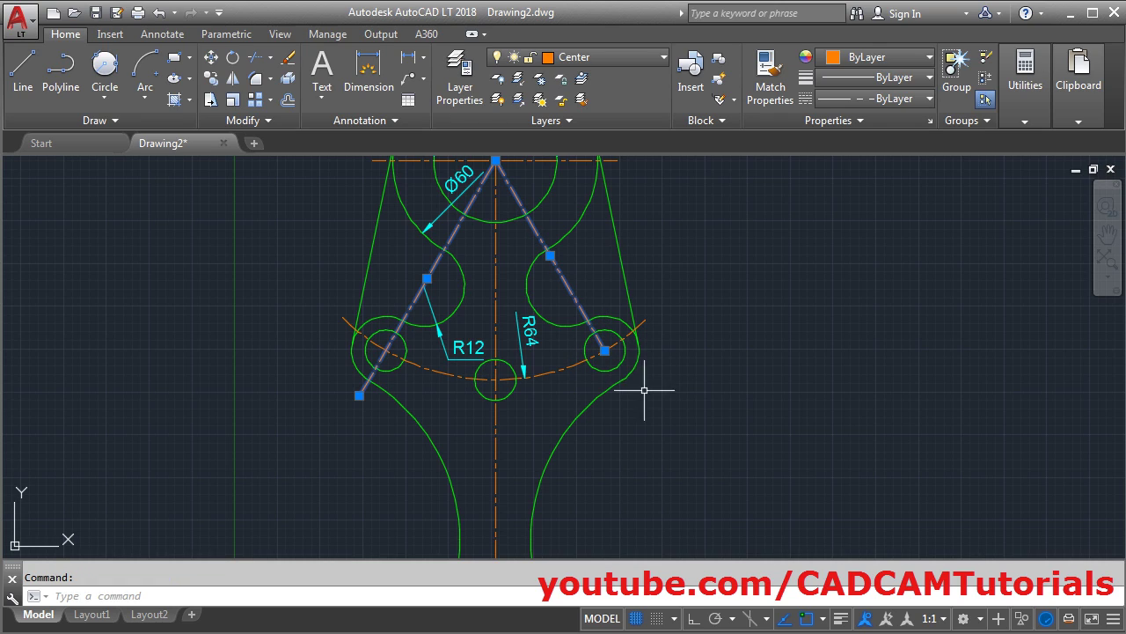
click(604, 350)
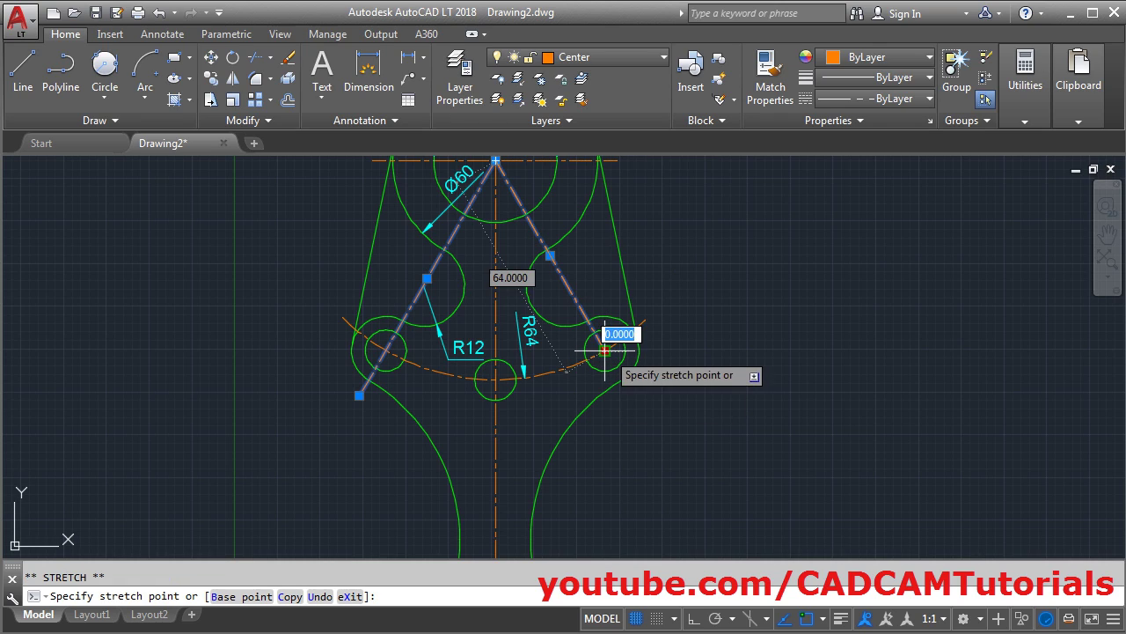
click(630, 395)
key(Escape)
Dimension the angle between the left inclined centerline and the vertical centerline, placing it below the left hole
scroll(447, 291, up, 2)
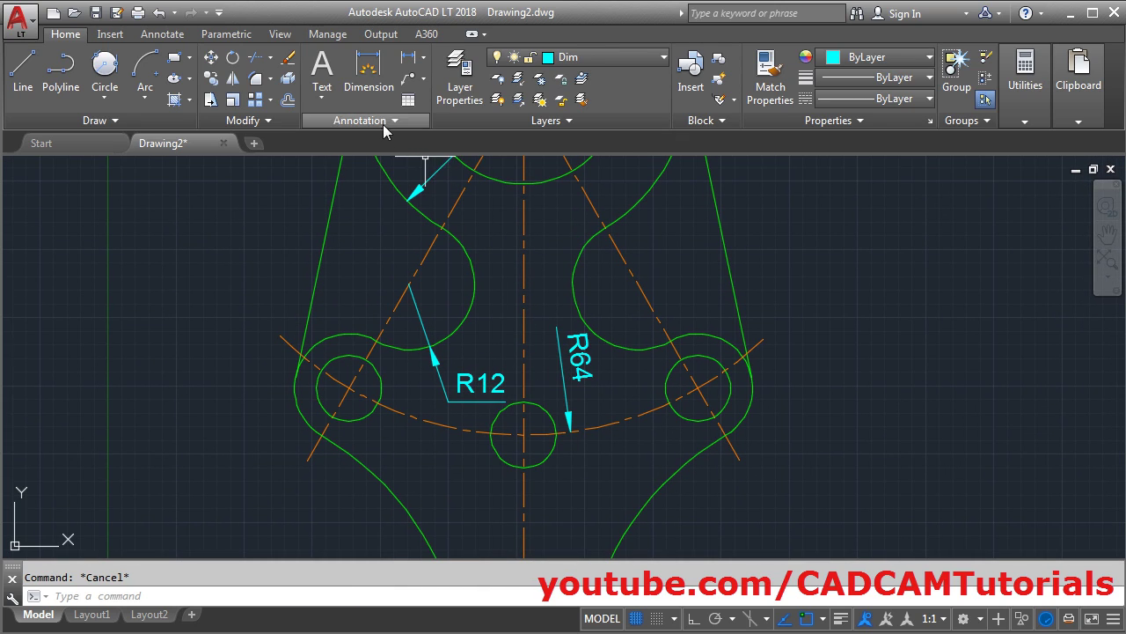
click(374, 93)
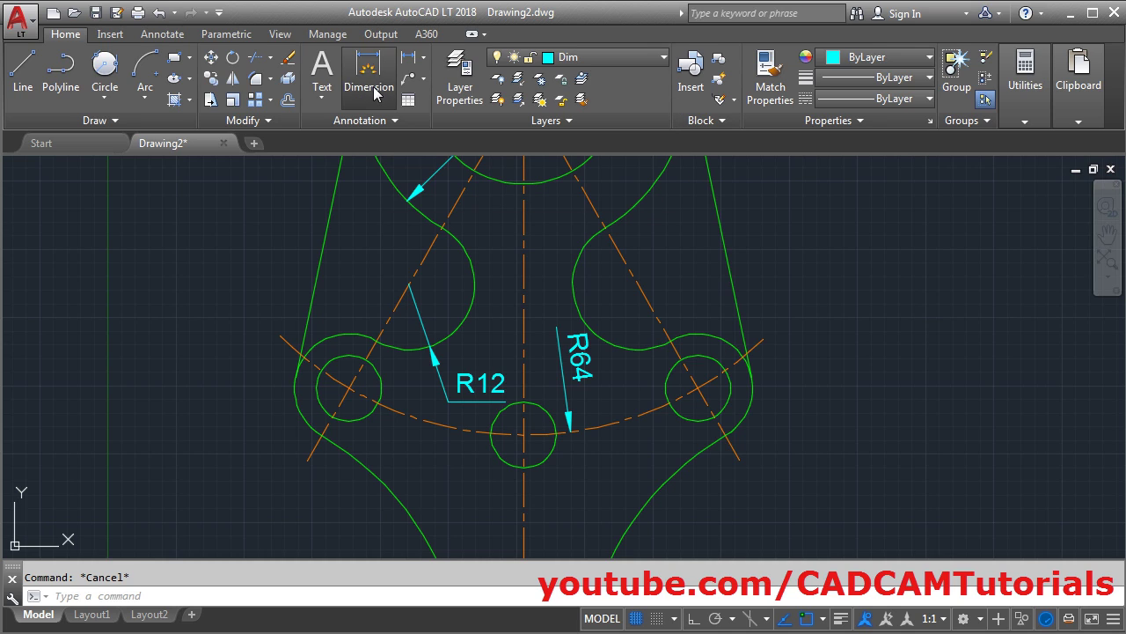
click(350, 384)
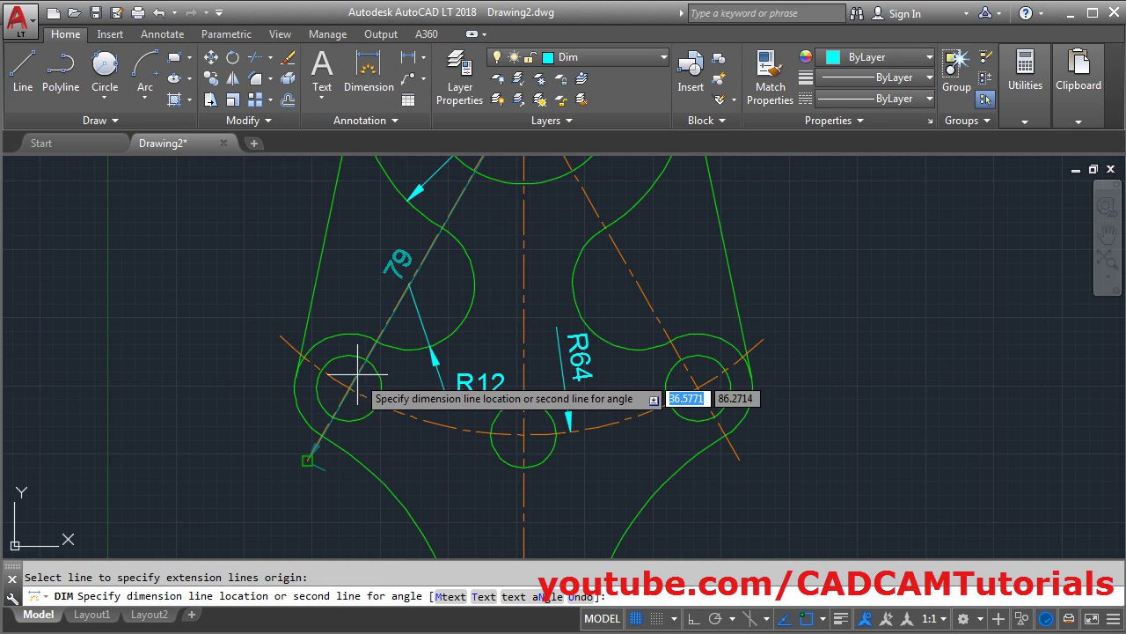
click(522, 492)
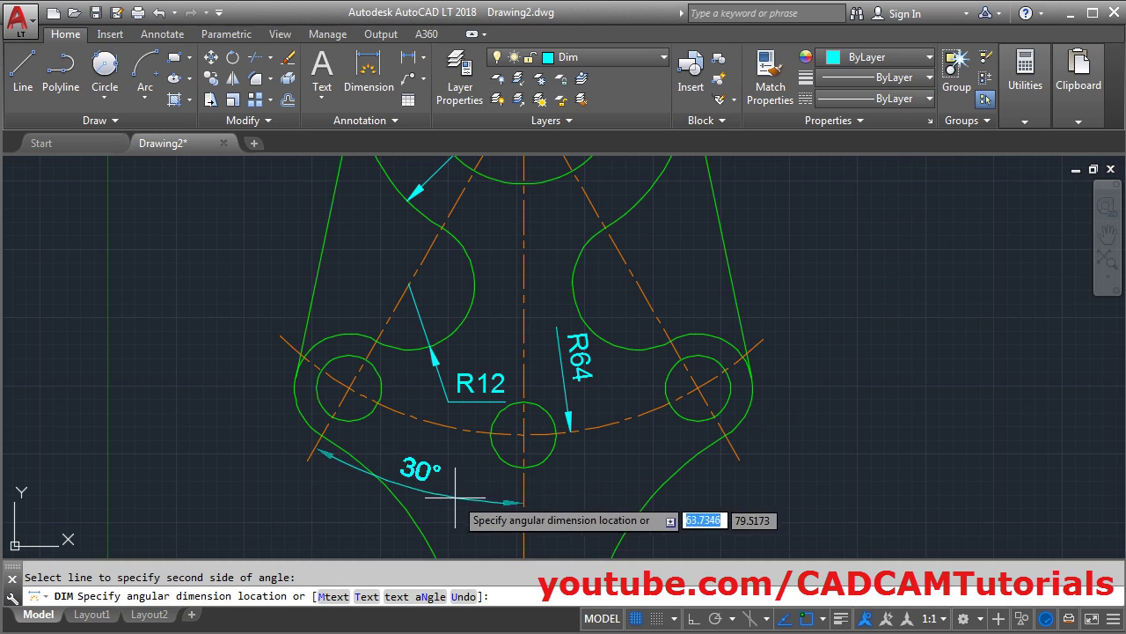
scroll(467, 453, down, 4)
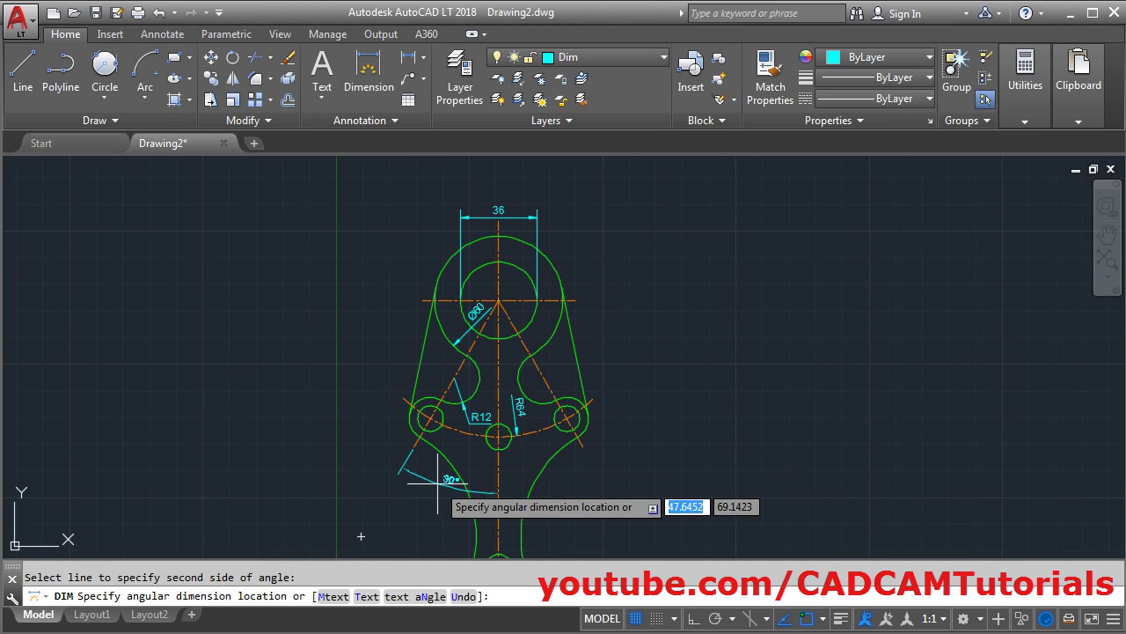
click(429, 483)
Dimension the angle between the vertical centerline and the right inclined centerline, aligned with the left angular dimension
middle_drag(606, 489, 507, 490)
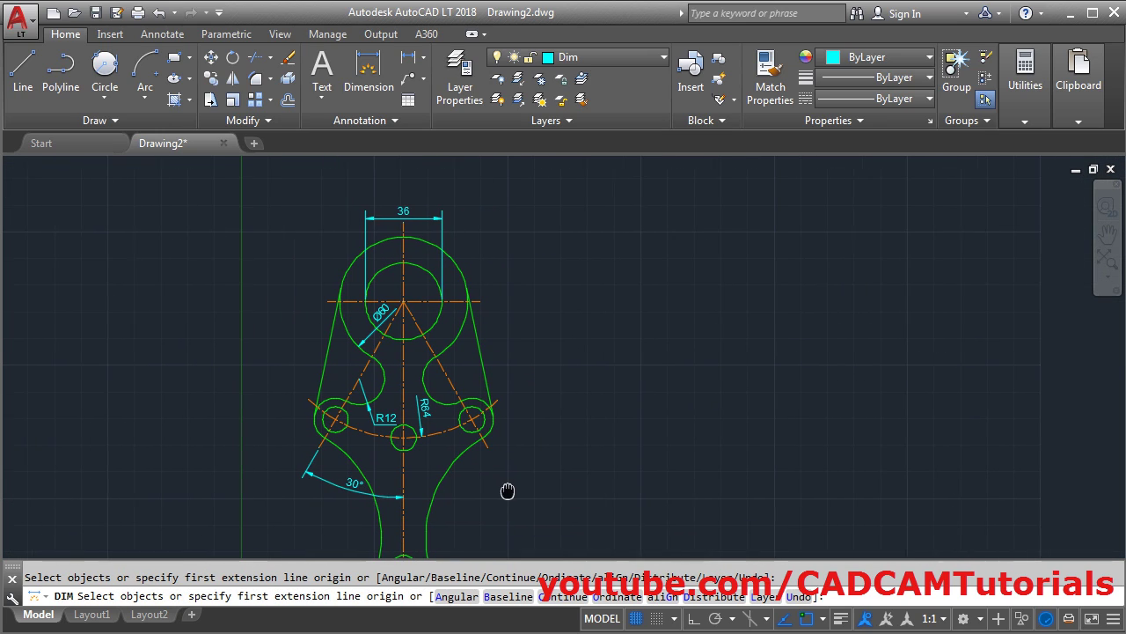
click(400, 468)
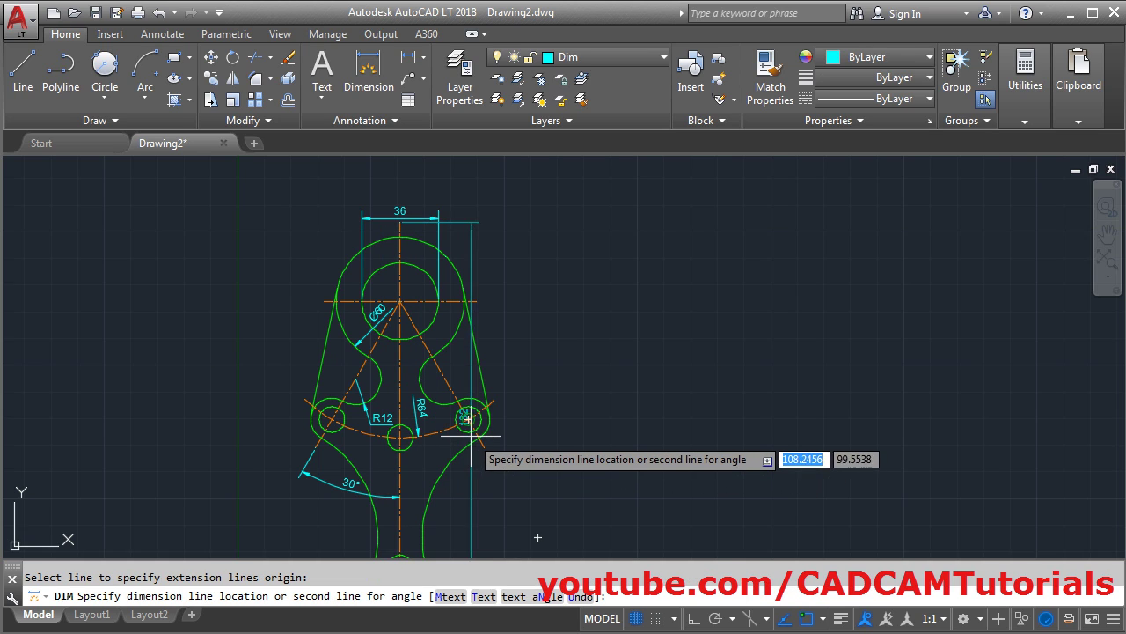
scroll(450, 405, up, 4)
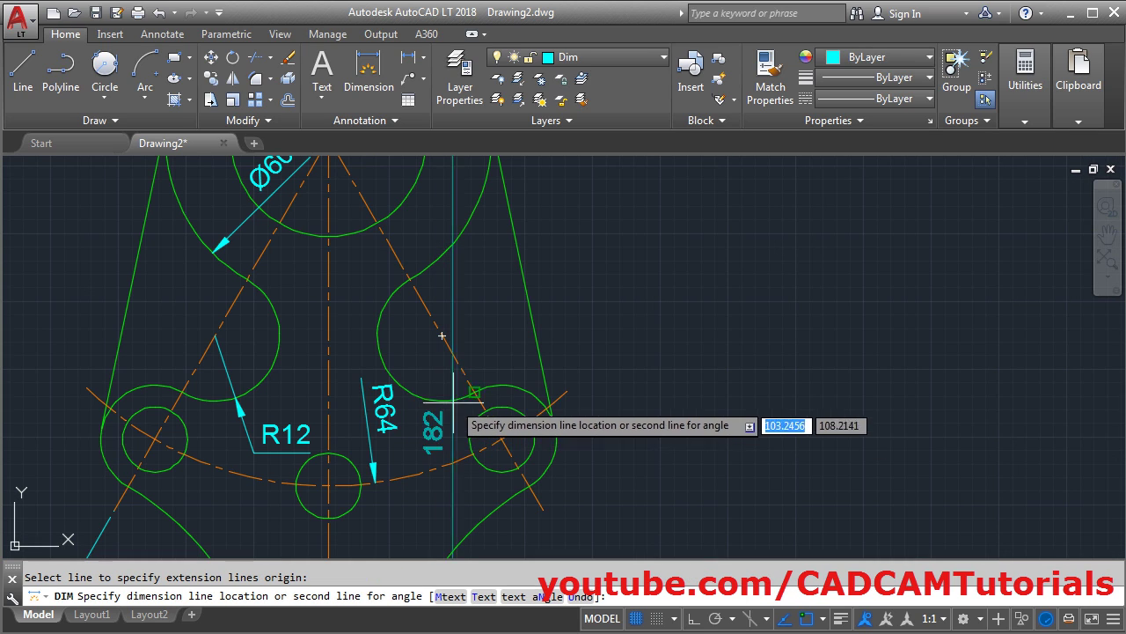
click(453, 350)
scroll(430, 455, down, 4)
scroll(430, 455, up, 3)
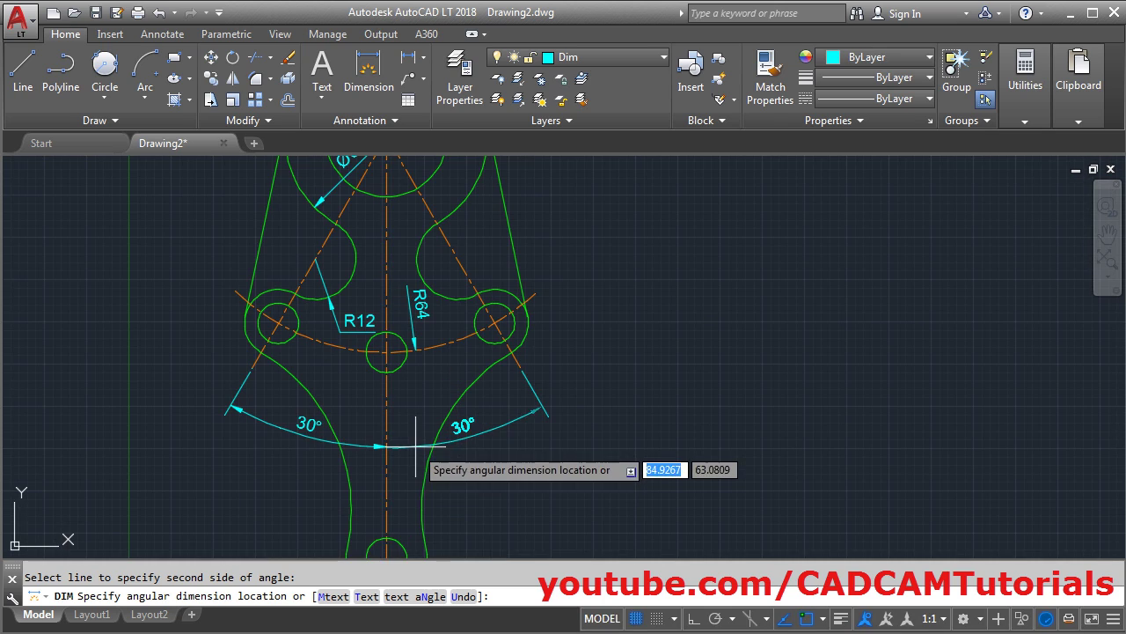
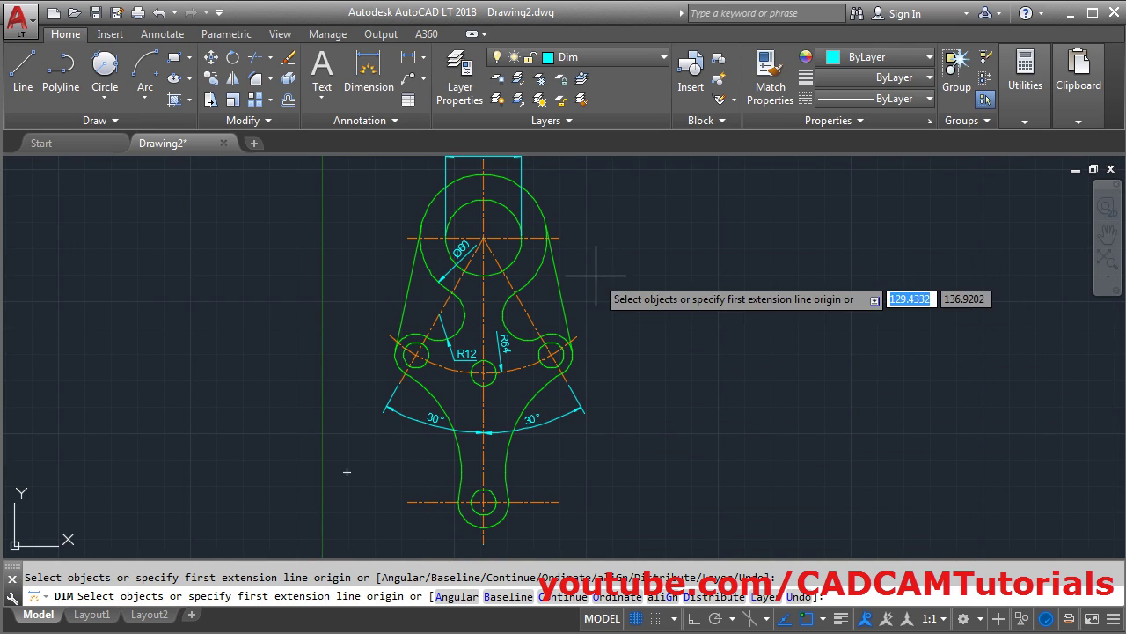
Dimension the vertical distance between the upper and lower horizontal centerlines from their right ends, placing it right of the part
click(559, 237)
click(559, 502)
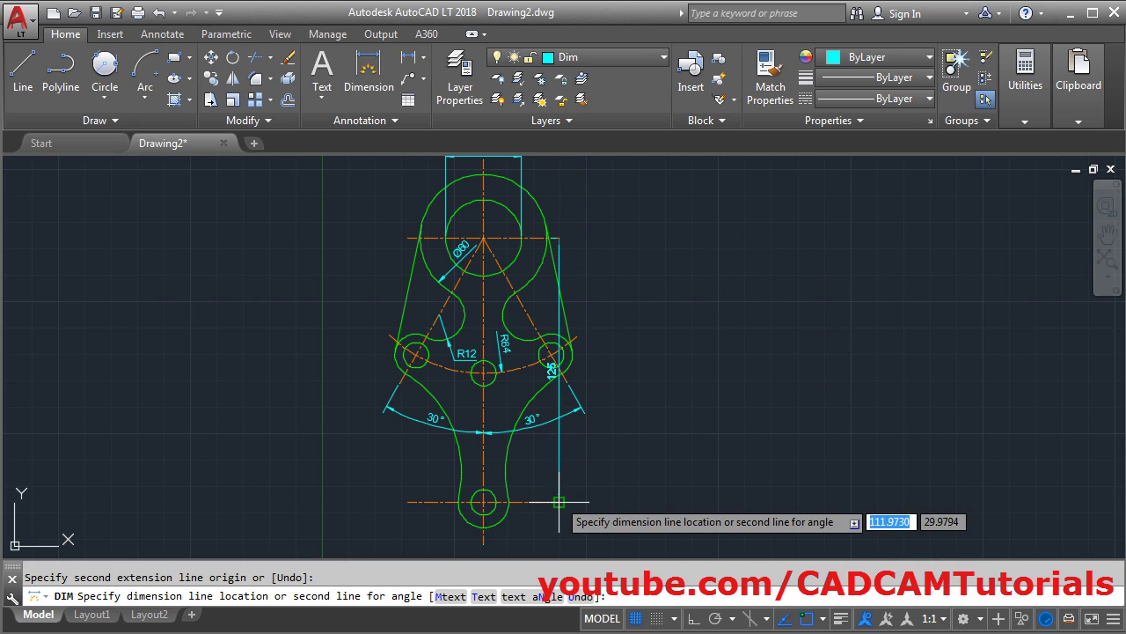
click(596, 420)
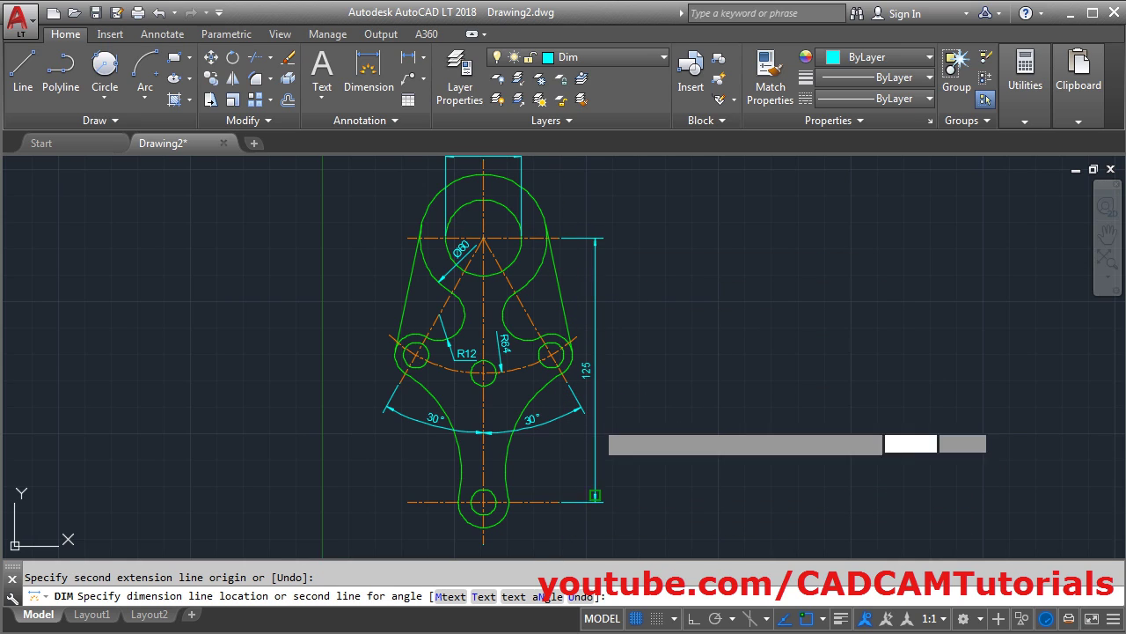
Check the reference PDF and dimension the radius of the large concave arc on the part's lower left, placing it outside the outline
middle_drag(608, 495, 647, 475)
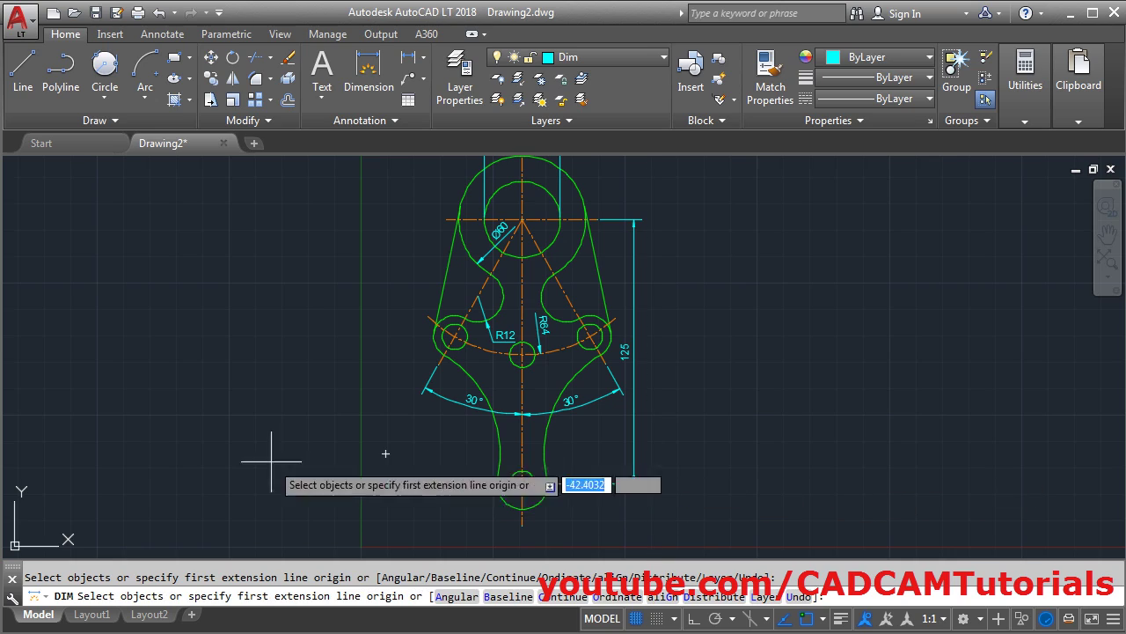
key(alt+Tab)
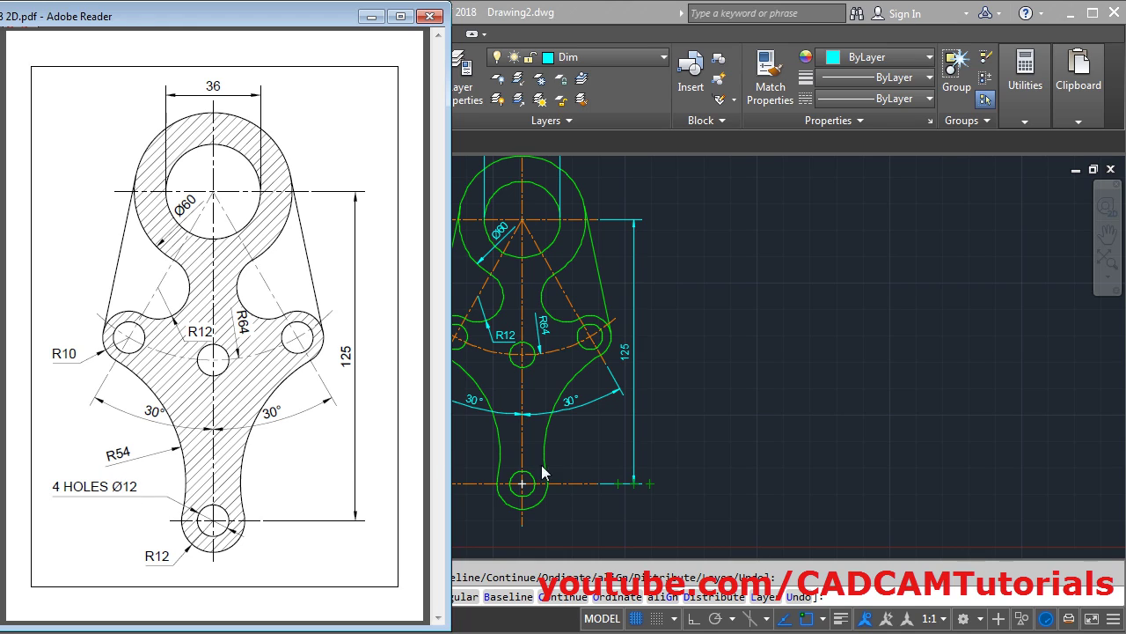
key(alt+Tab)
scroll(395, 452, up, 3)
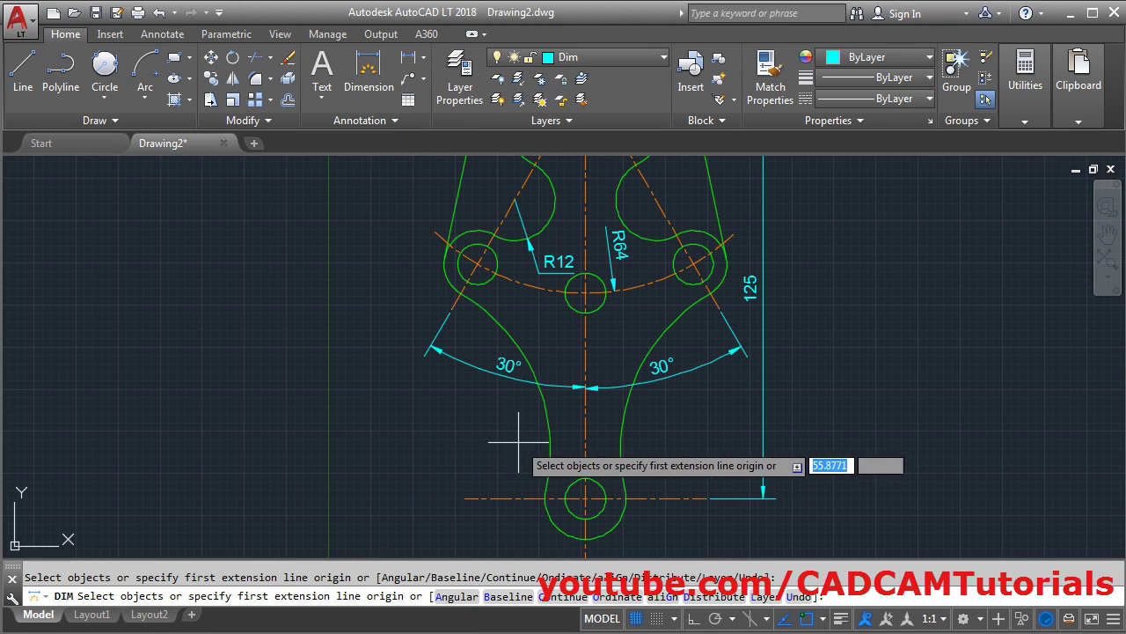
click(546, 405)
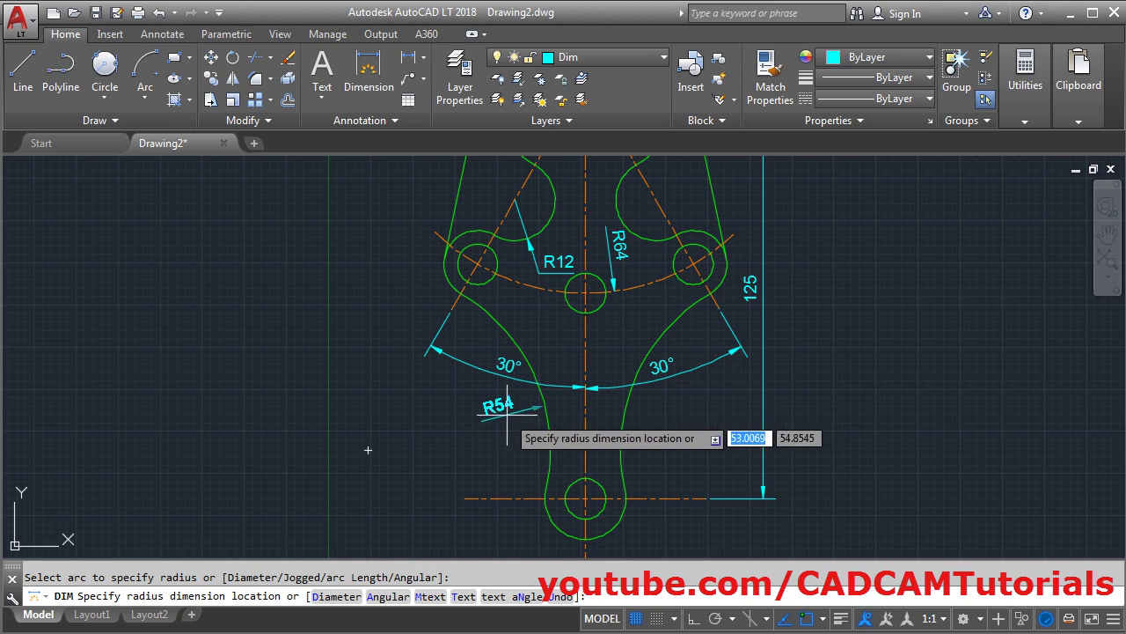
click(460, 424)
Dimension the bottom hole's diameter and the rounded bottom end's radius, placing both on the left outside the outline
middle_drag(473, 447, 424, 390)
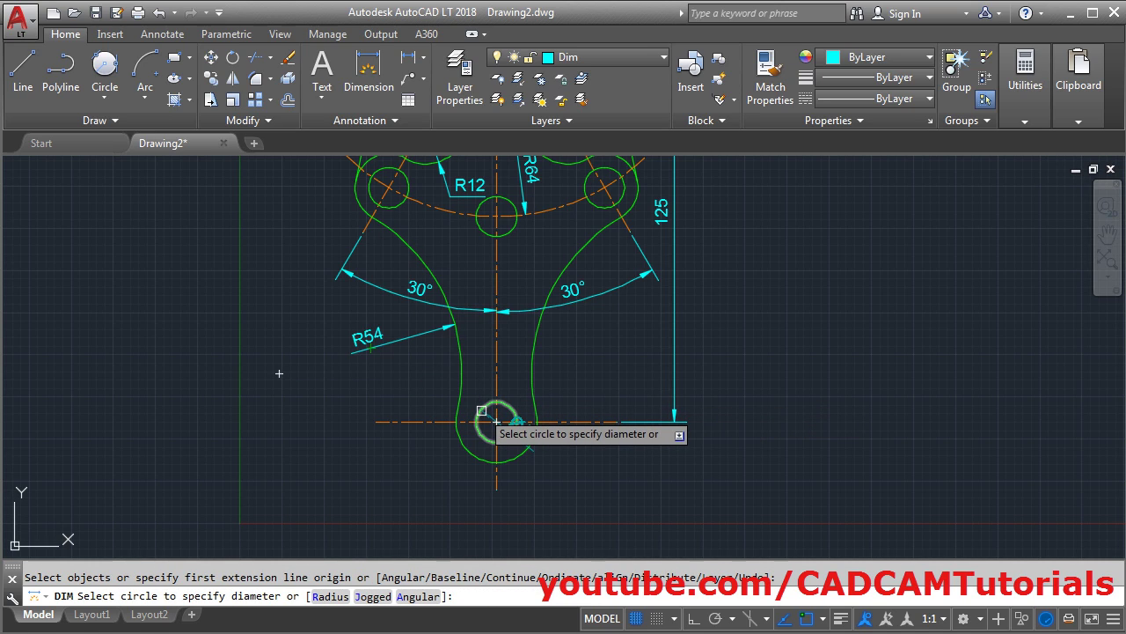
click(479, 410)
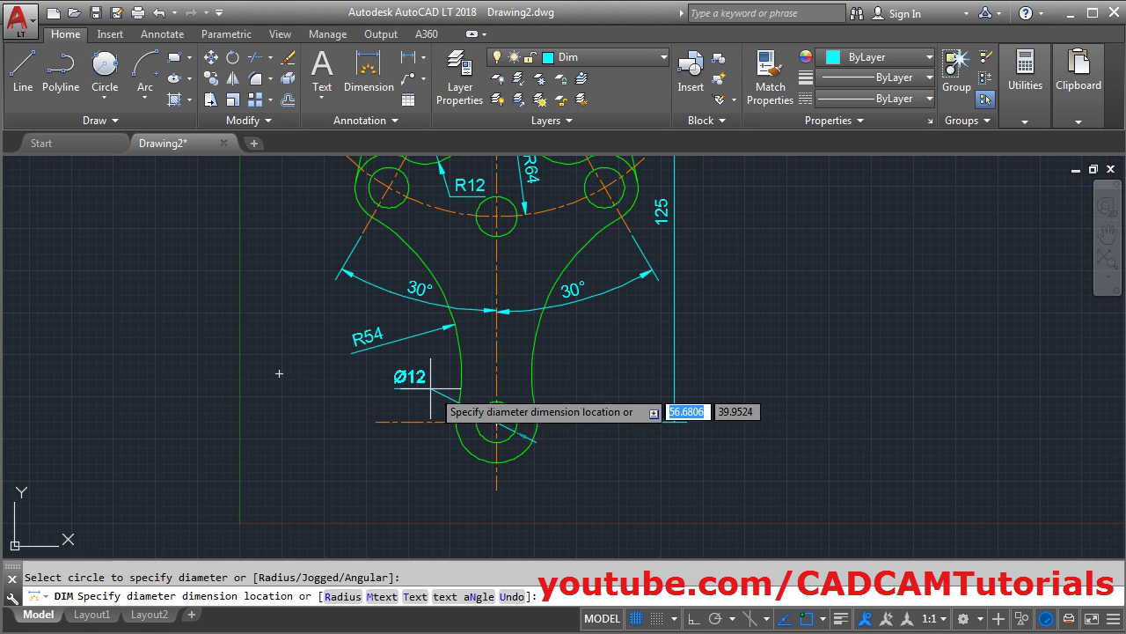
click(434, 385)
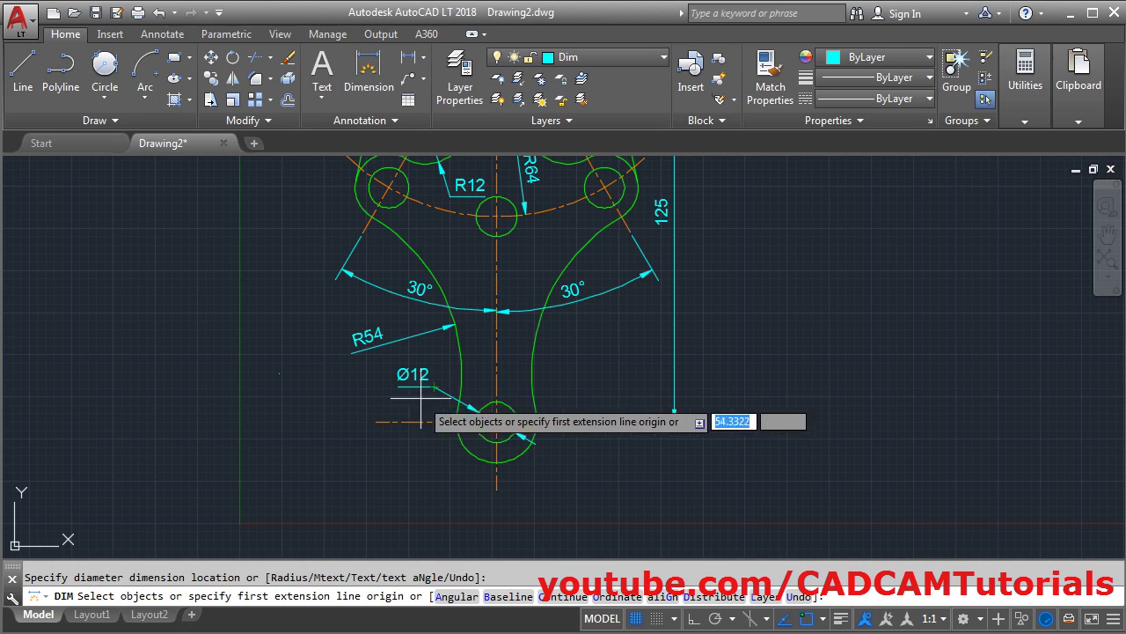
click(456, 455)
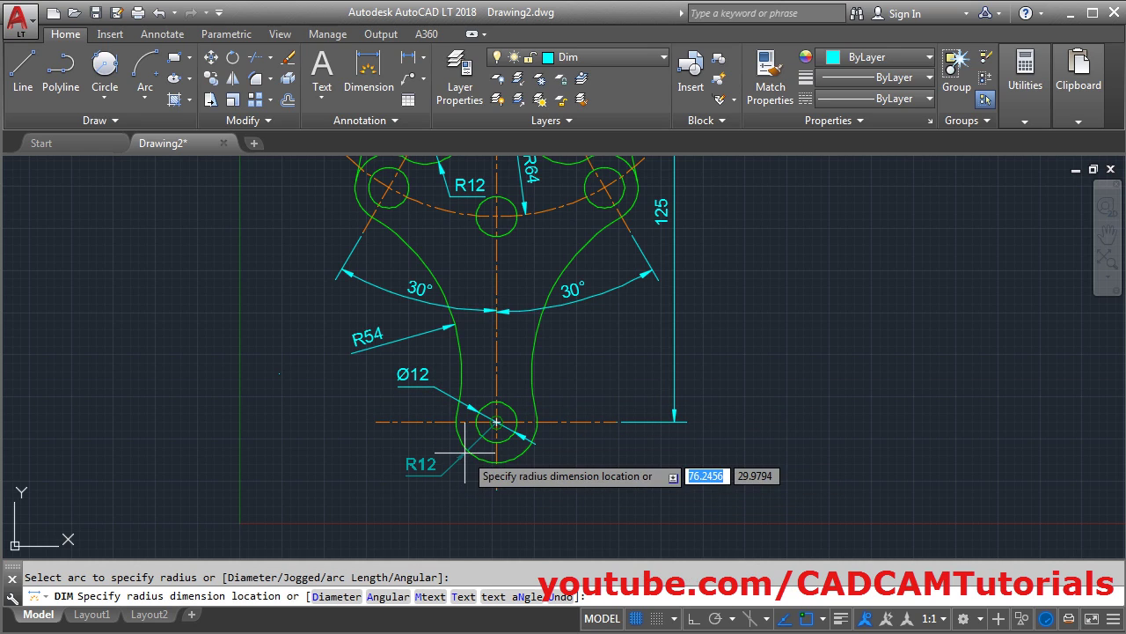
click(448, 461)
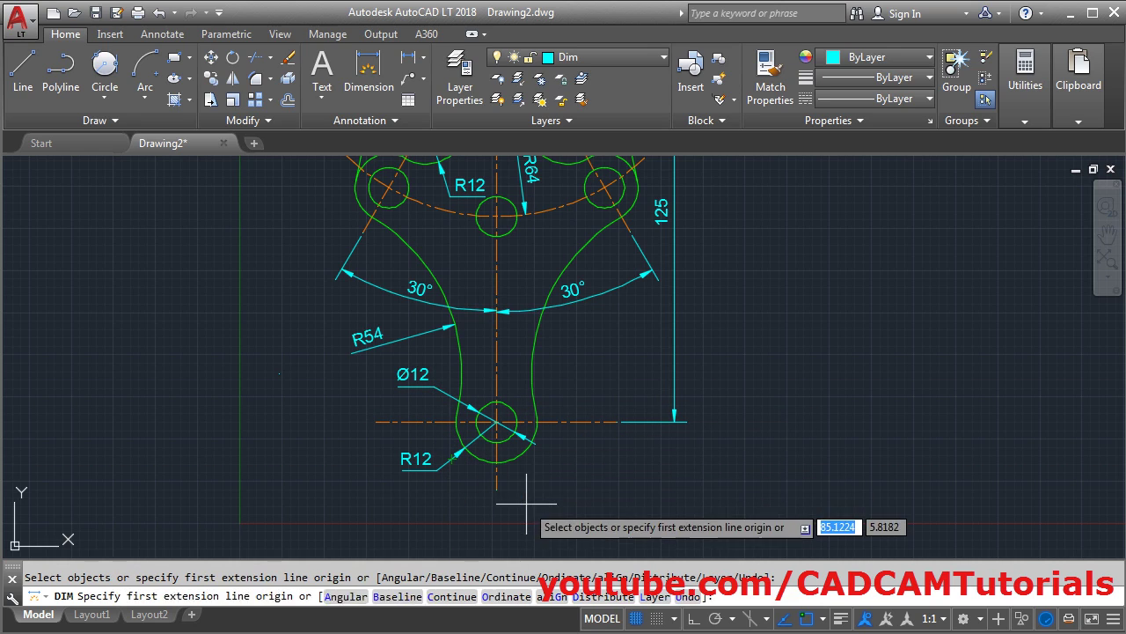
middle_drag(544, 460, 577, 494)
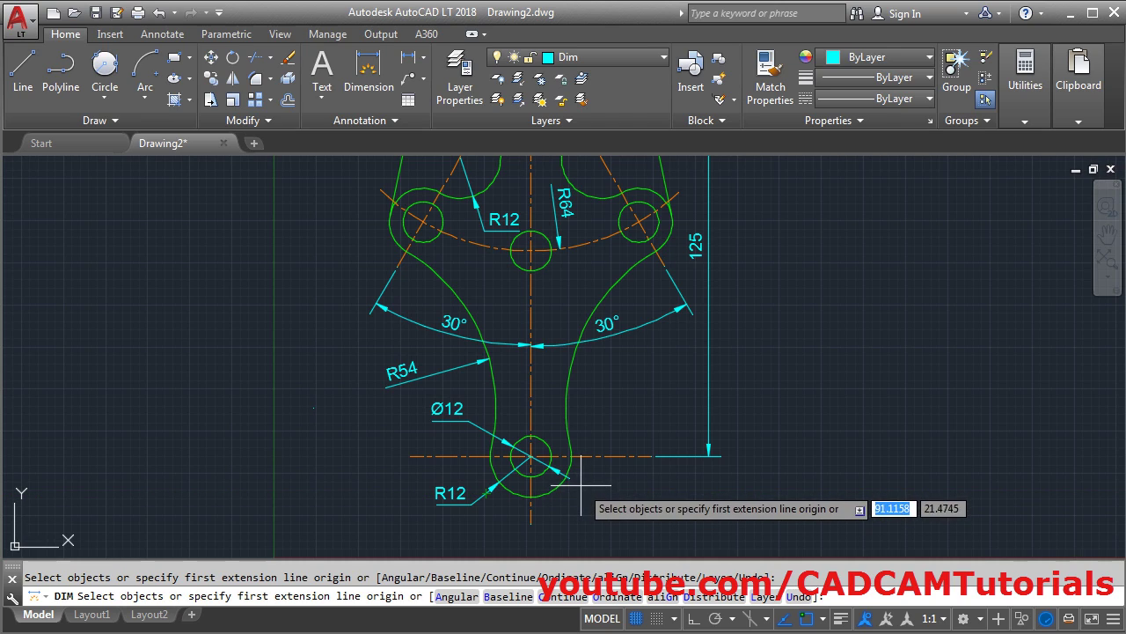
key(Escape)
Edit the bottom hole's diameter dimension text to read "4 HOLES Ø12", matching the reference PDF
scroll(460, 429, up, 2)
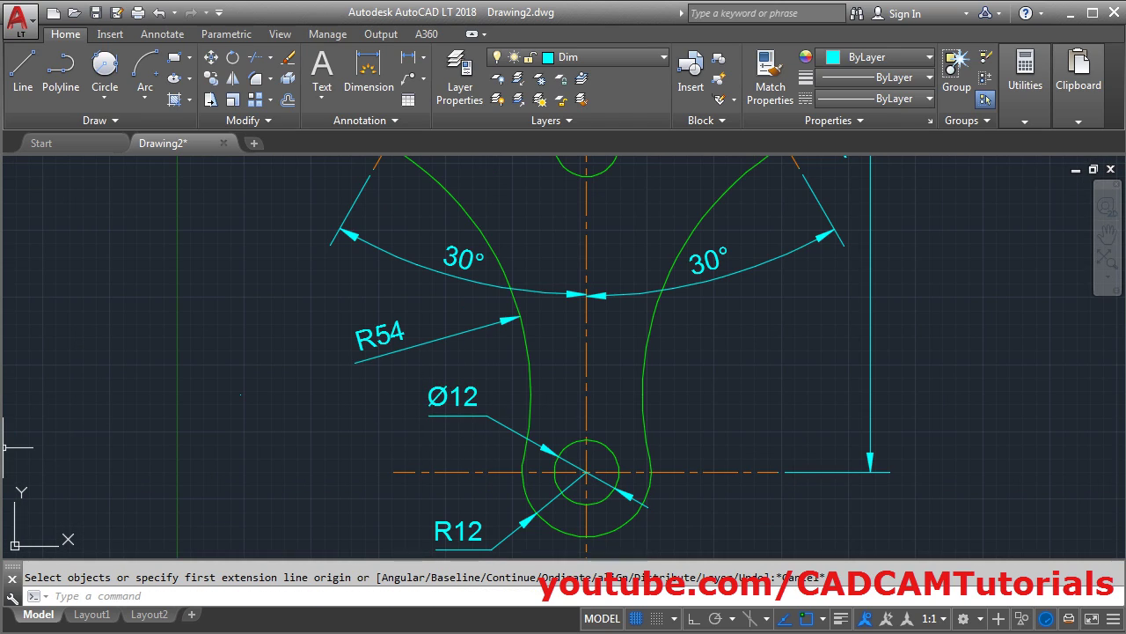
key(alt+Tab)
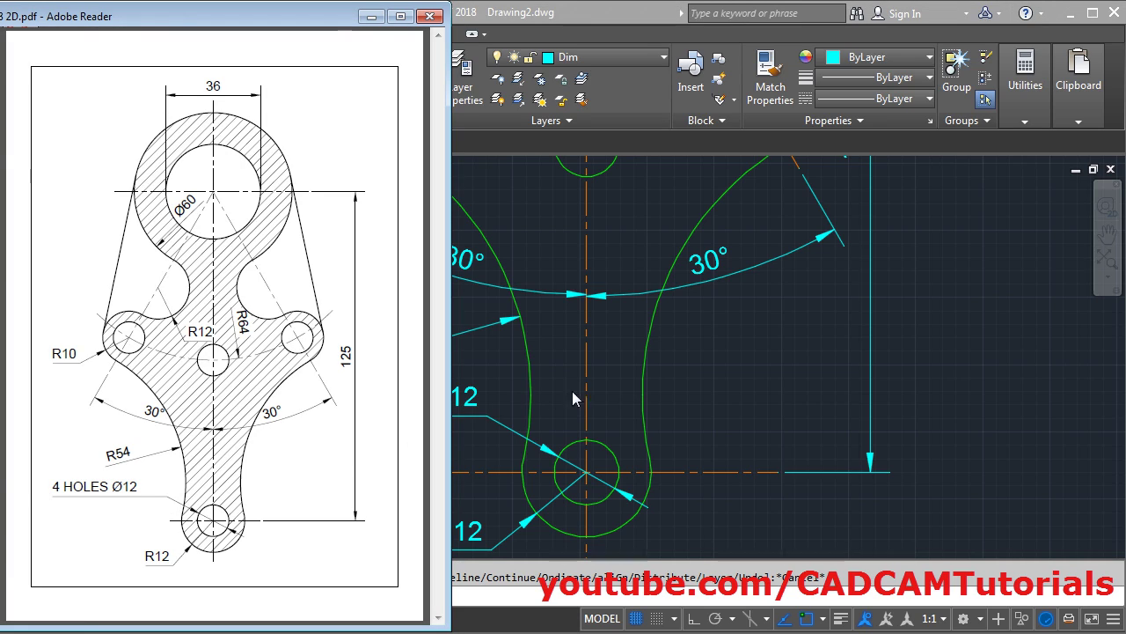
key(alt+Tab)
scroll(468, 409, up, 2)
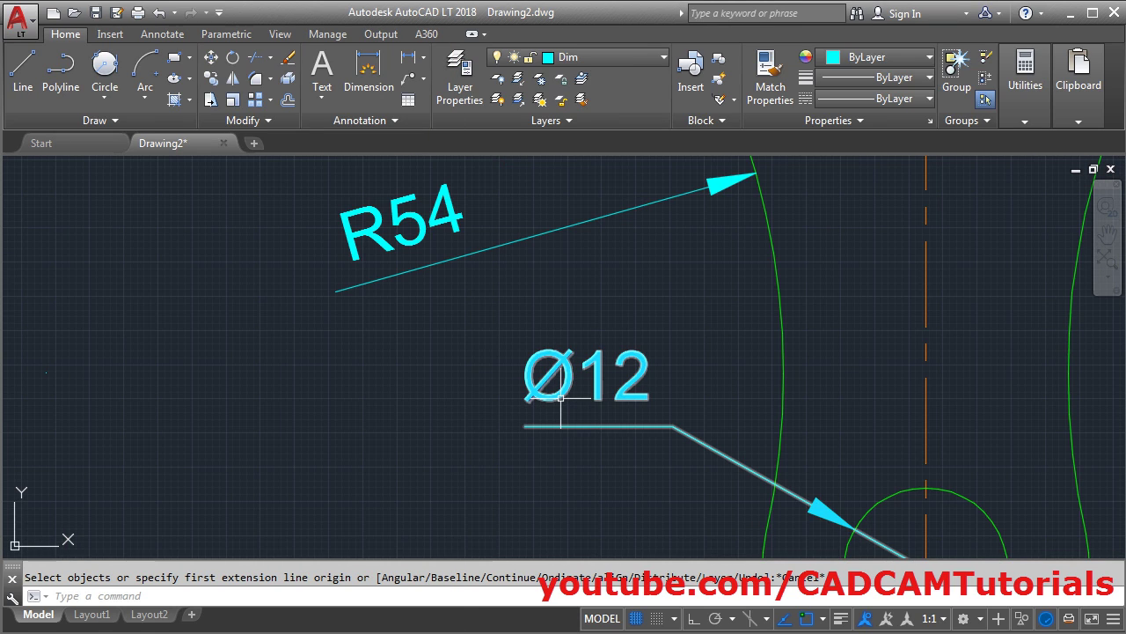
double_click(563, 396)
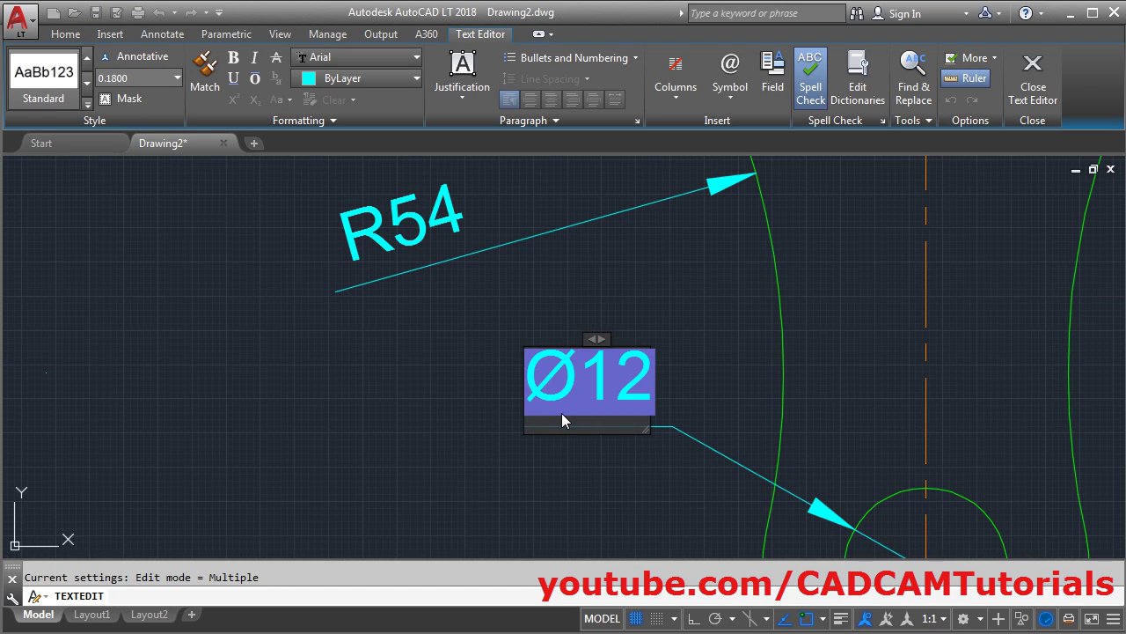
text(4 )
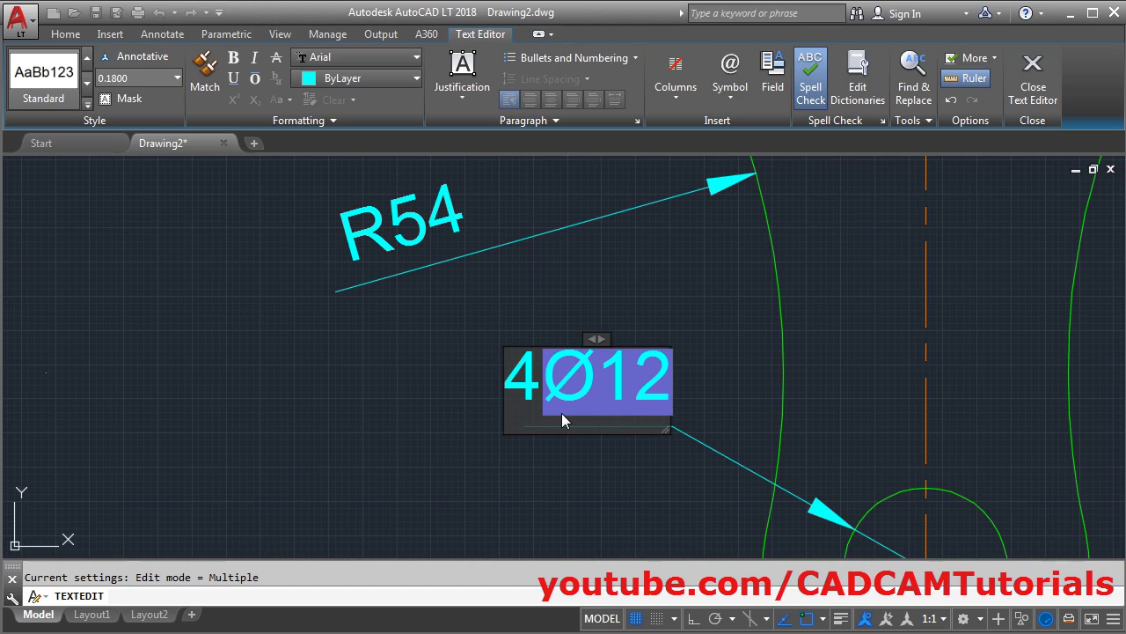
text(HOL)
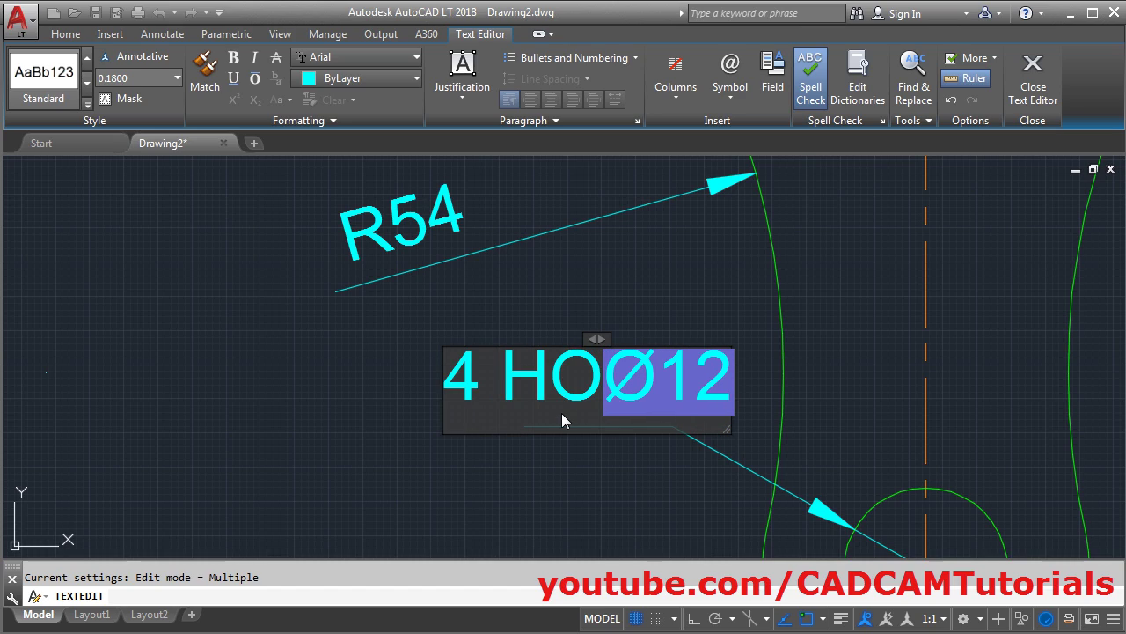
text(ES)
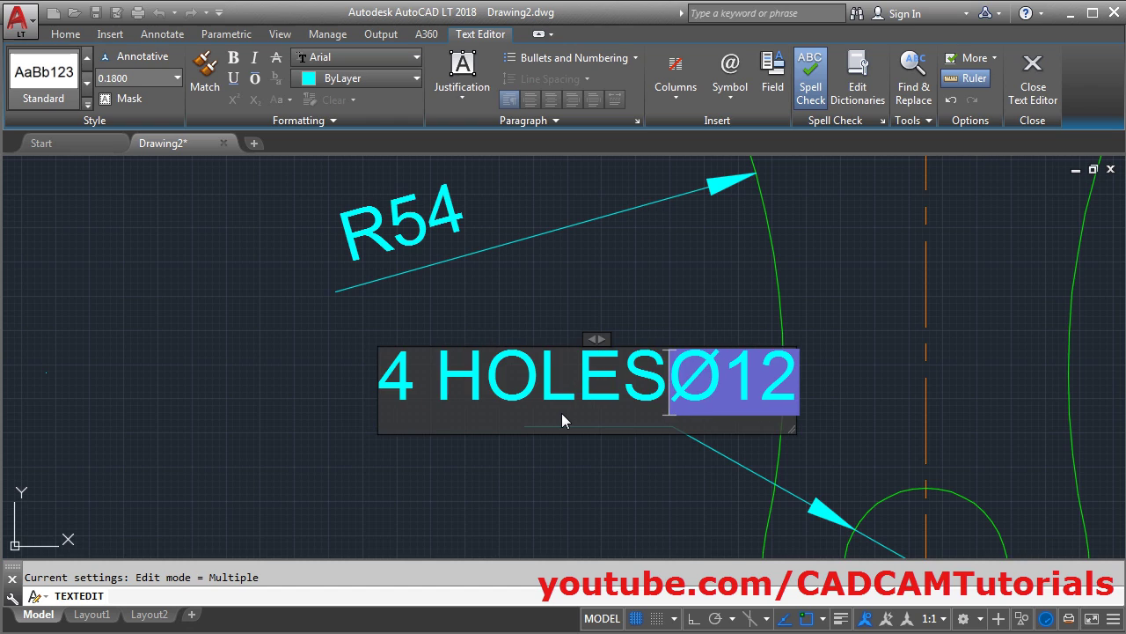
click(228, 450)
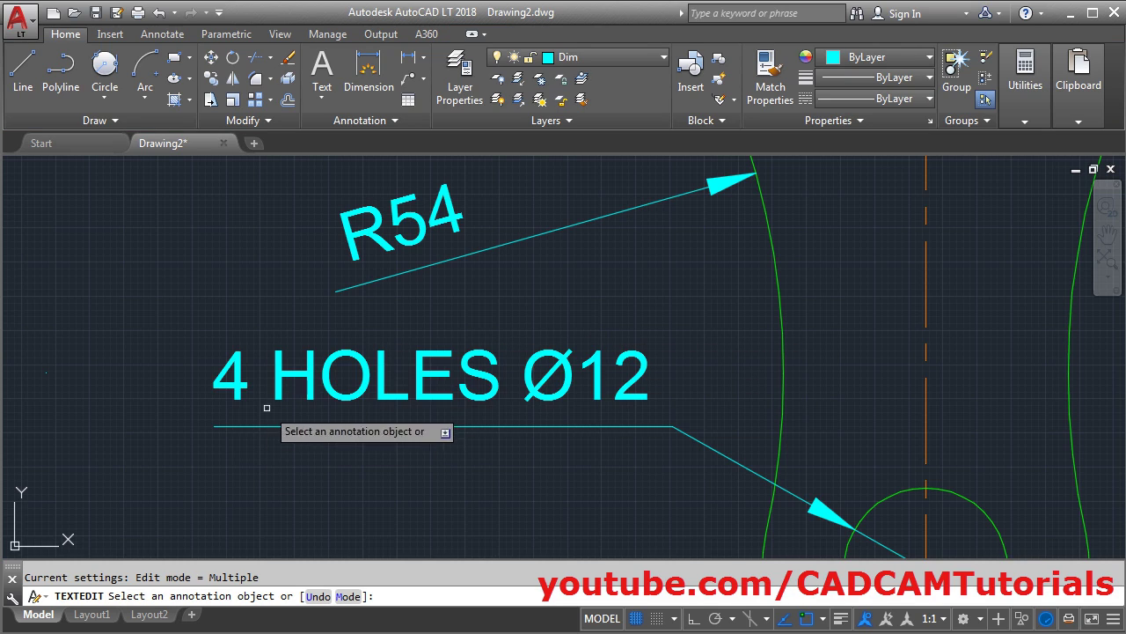
scroll(431, 369, down, 3)
scroll(468, 395, down, 2)
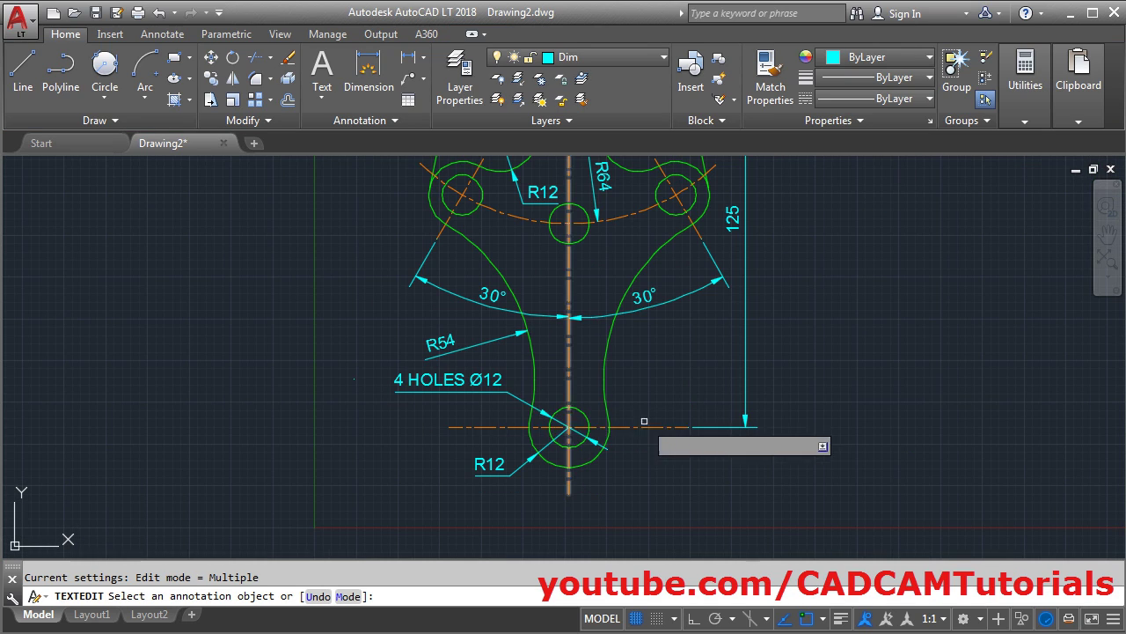
middle_drag(648, 422, 666, 465)
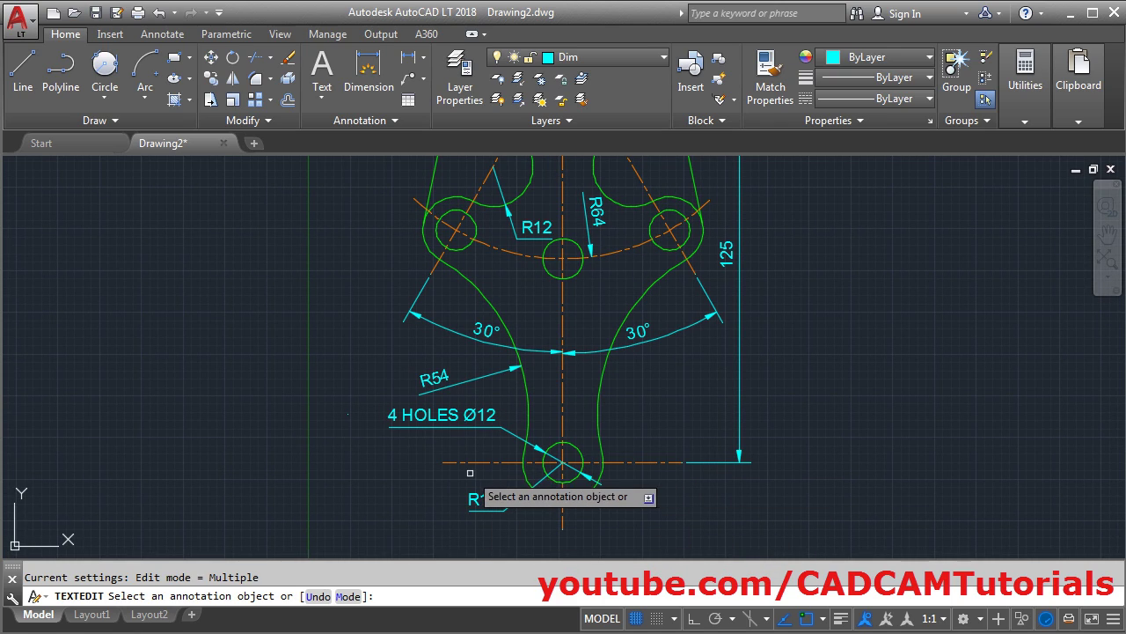
key(Escape)
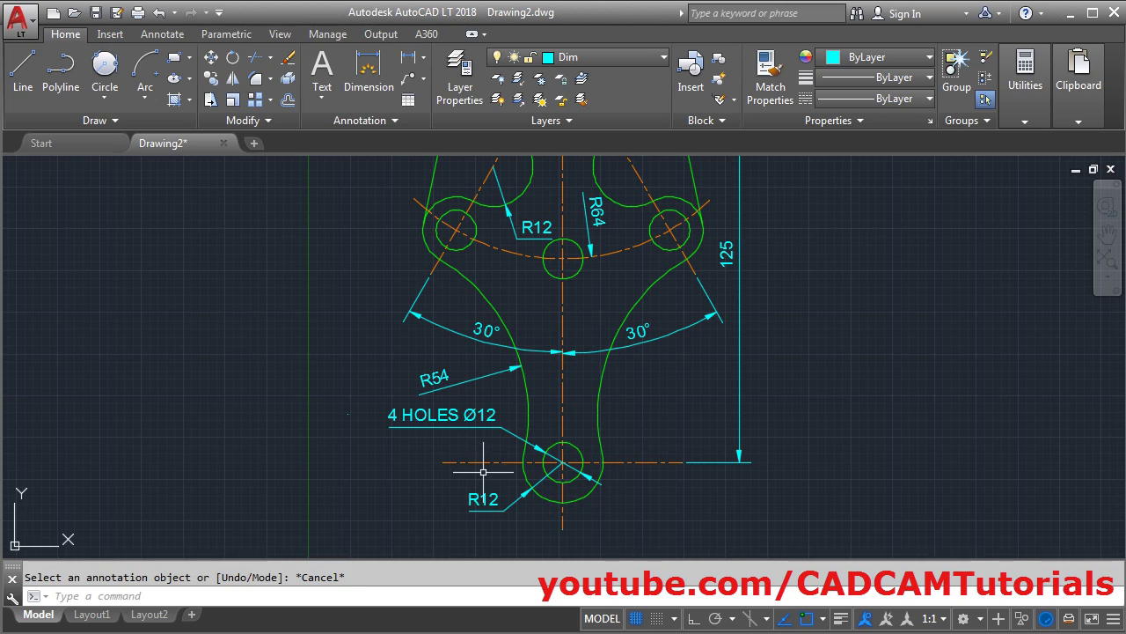
Shorten the bottom horizontal centerline's left end to just outside the part outline, undoing only the extra grip edit made after it
scroll(483, 471, up, 2)
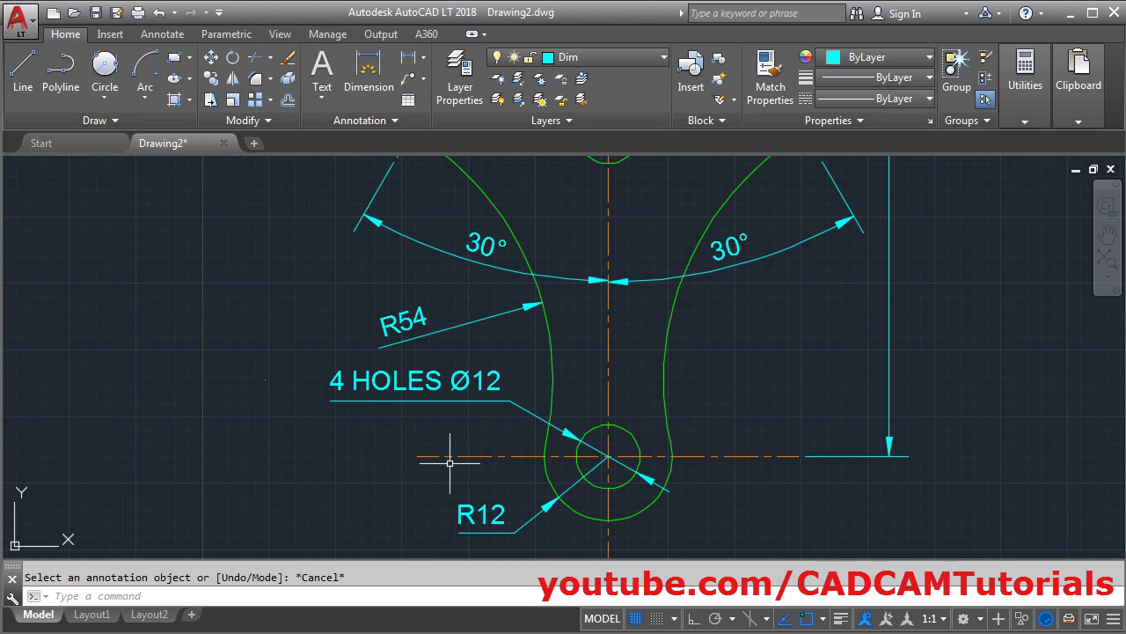
click(475, 457)
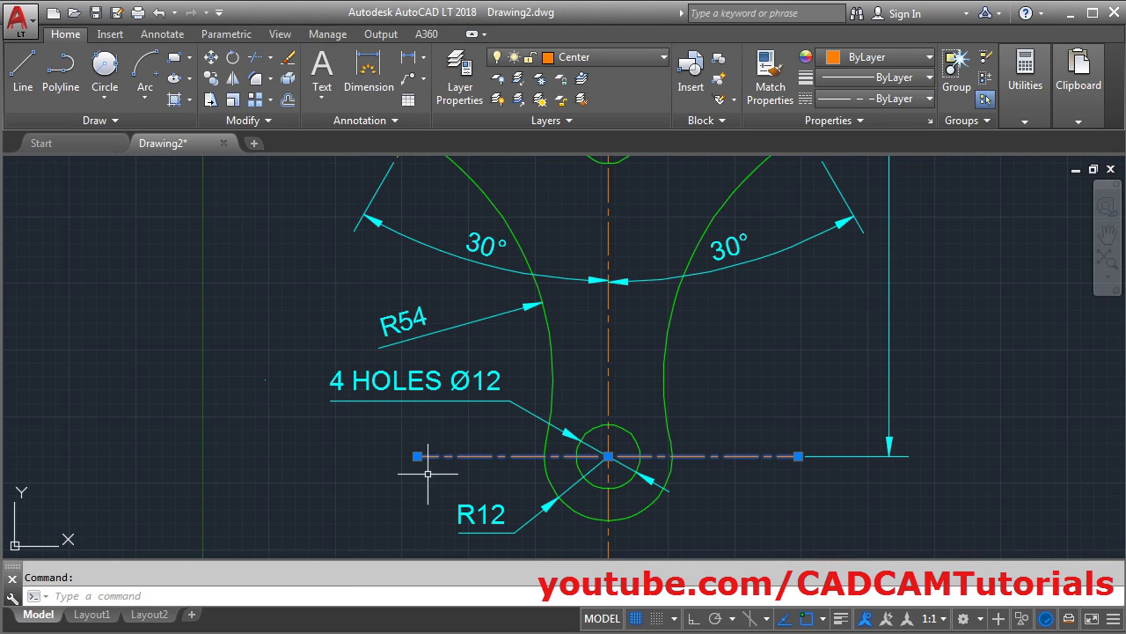
click(417, 456)
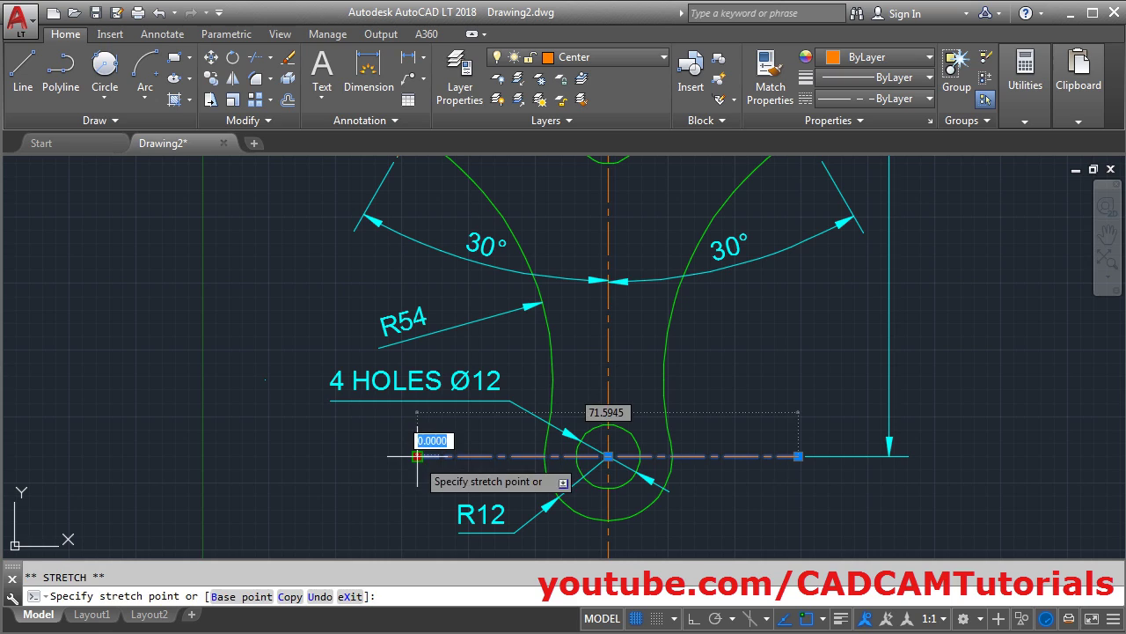
click(512, 456)
scroll(661, 493, down, 5)
key(ctrl+z)
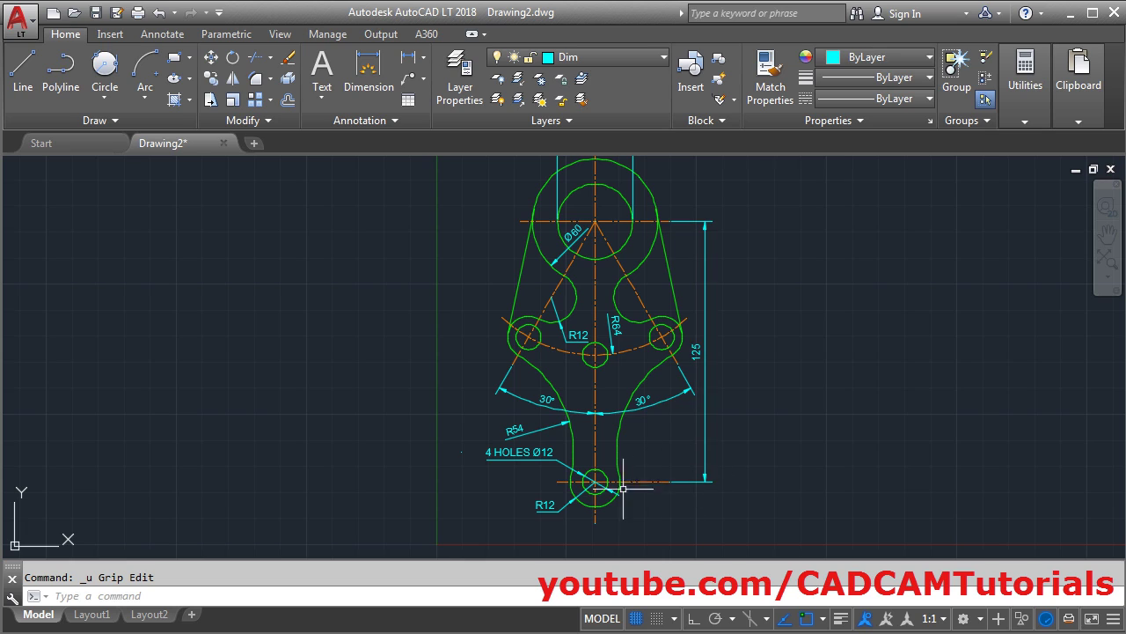
Compare the whole dimensioned part with the reference PDF and make Hatch the current layer
scroll(632, 486, up, 2)
middle_click(655, 504)
middle_click(654, 504)
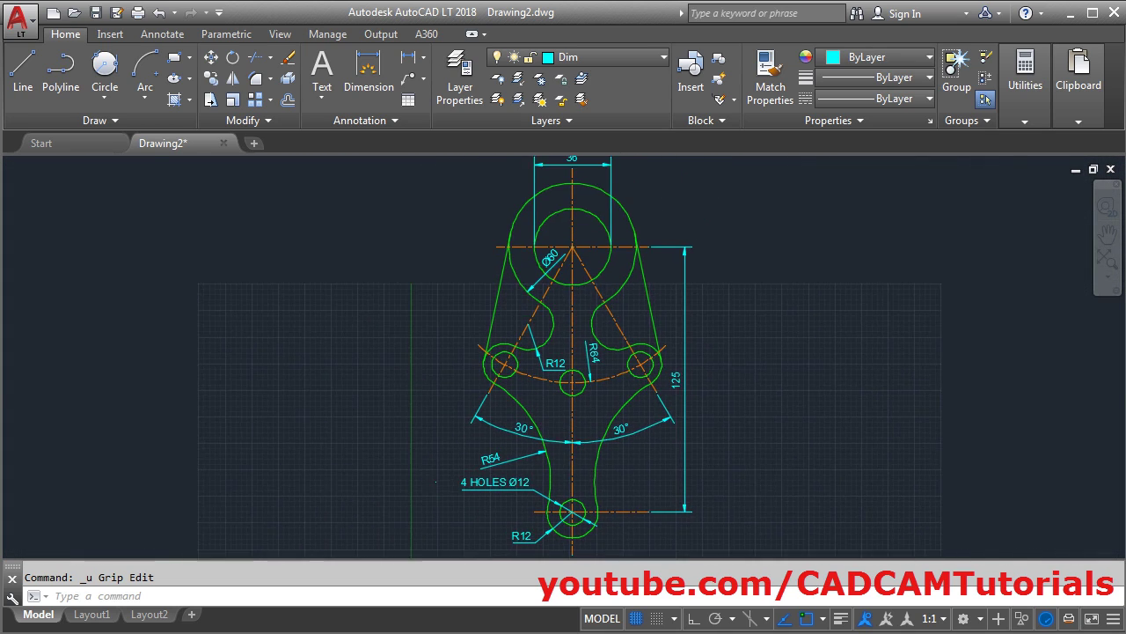
key(alt+Tab)
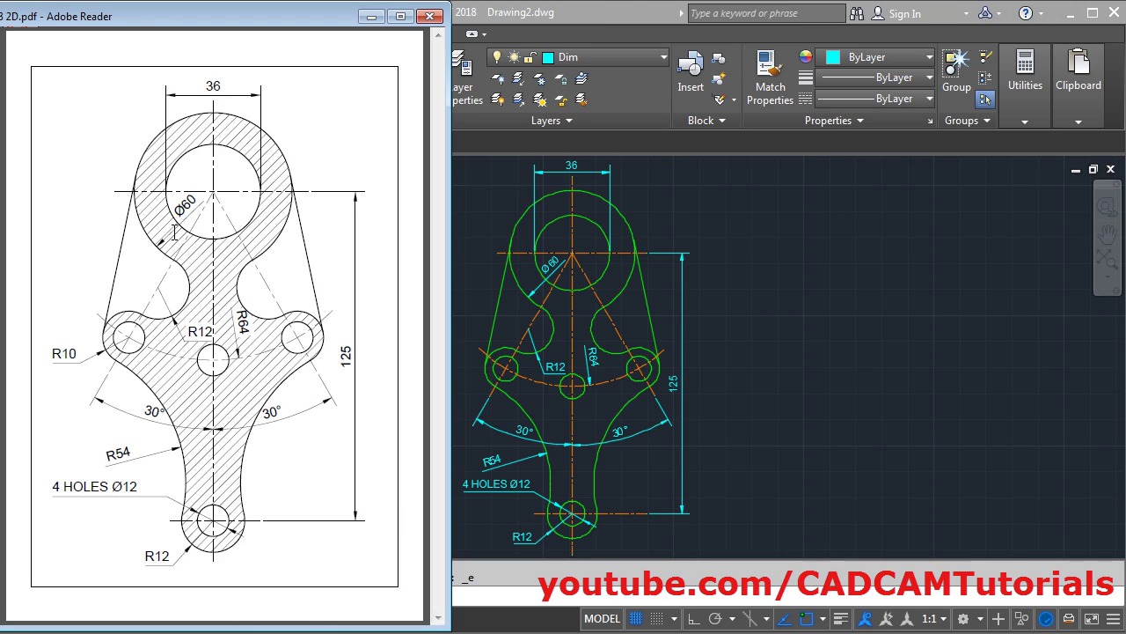
key(alt+Tab)
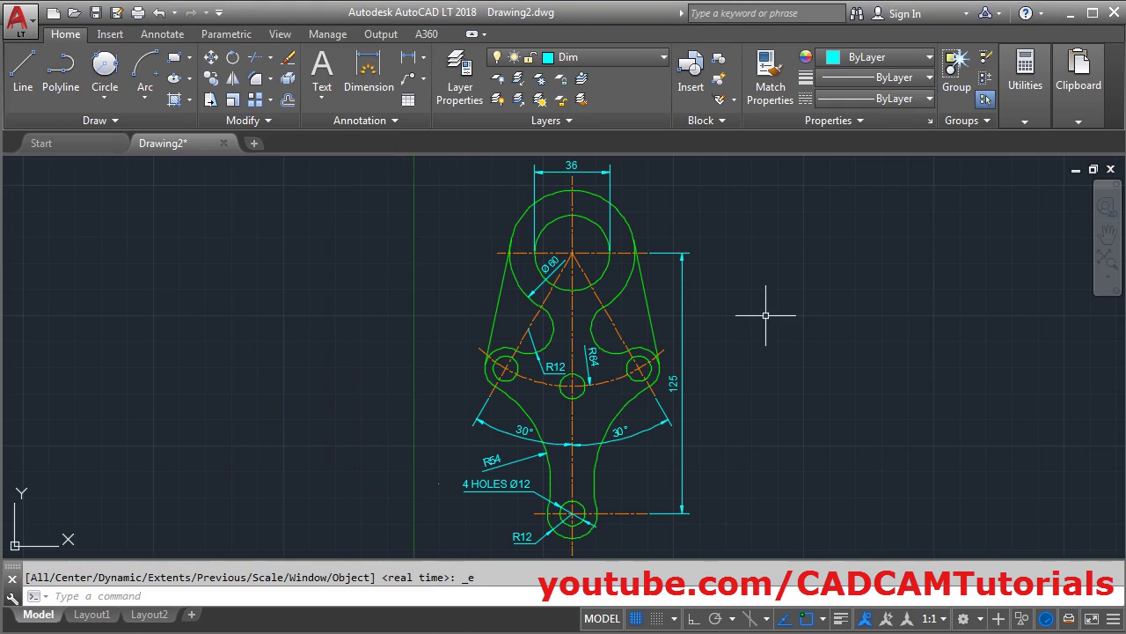
click(601, 54)
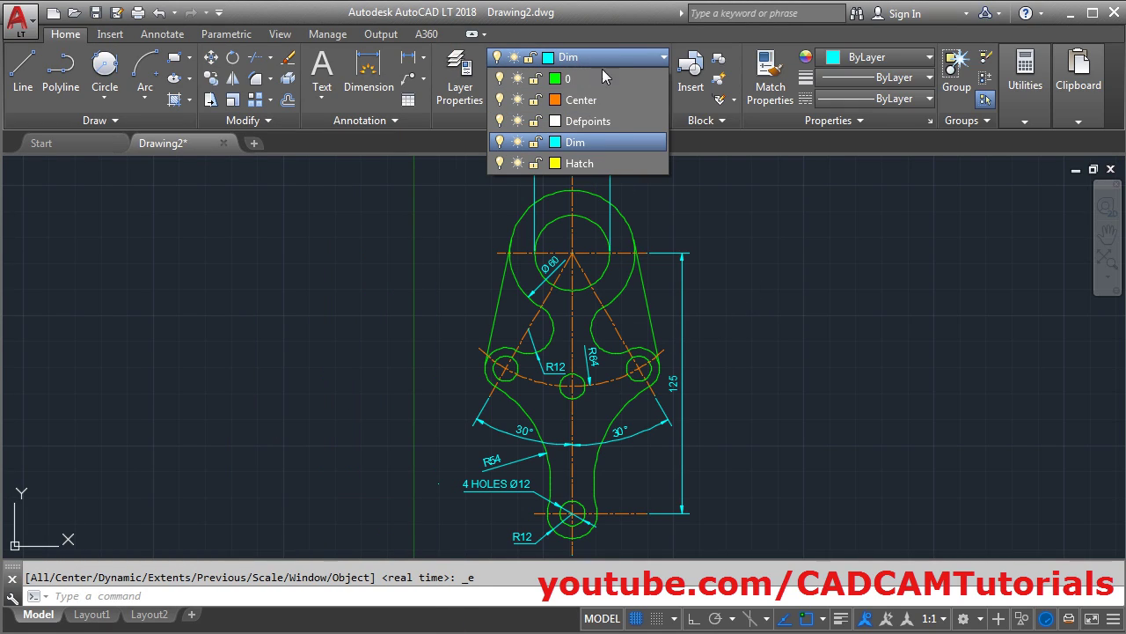
click(581, 164)
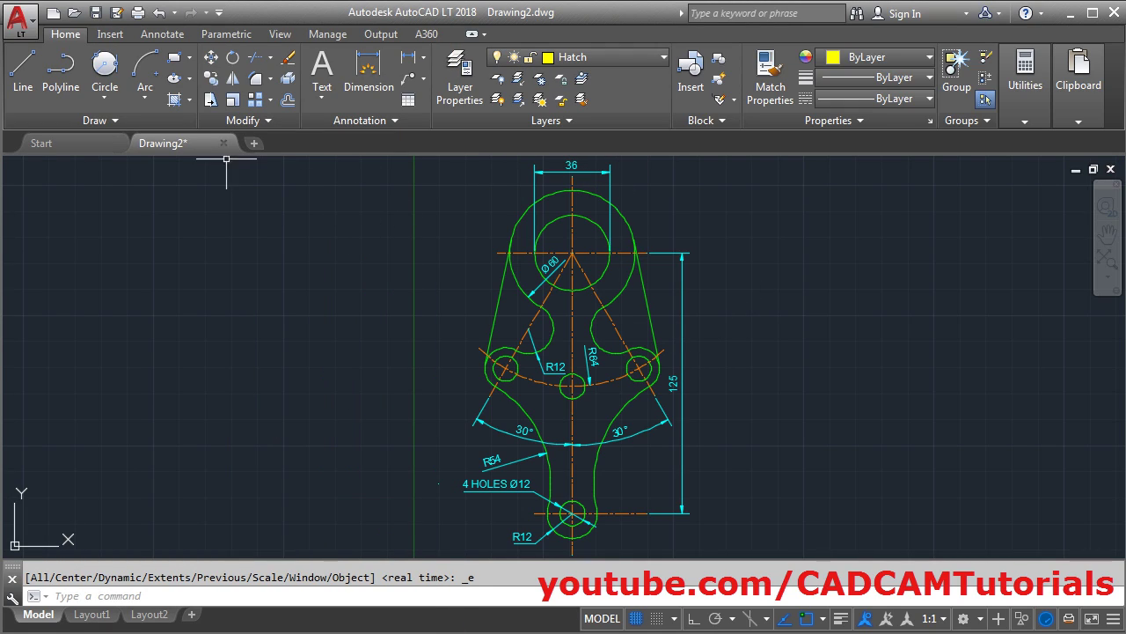
click(175, 100)
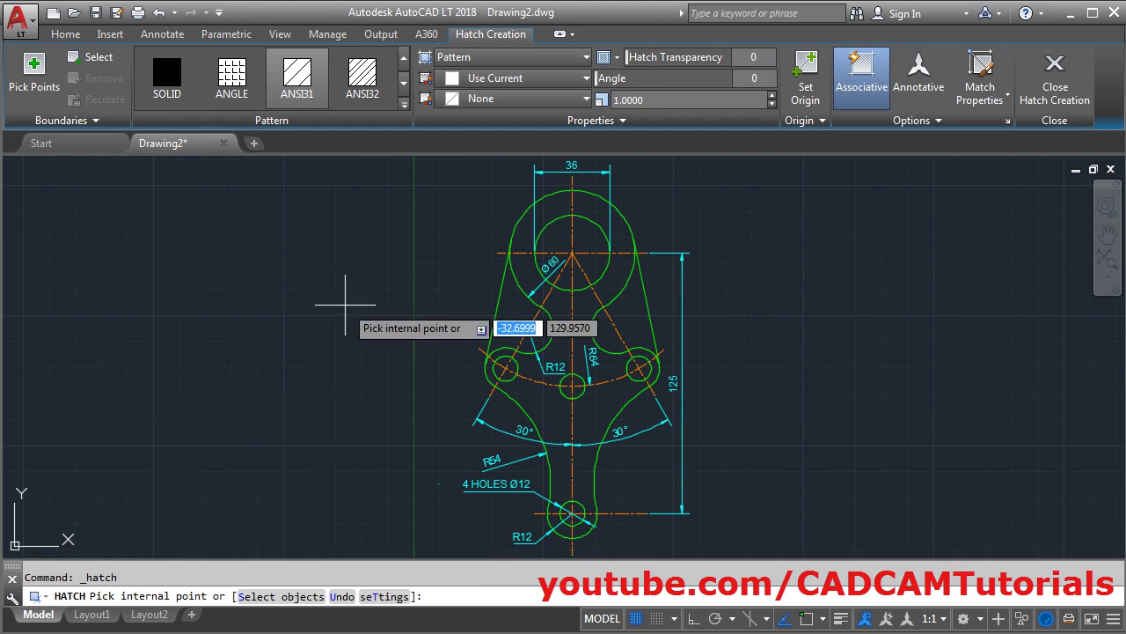
click(524, 237)
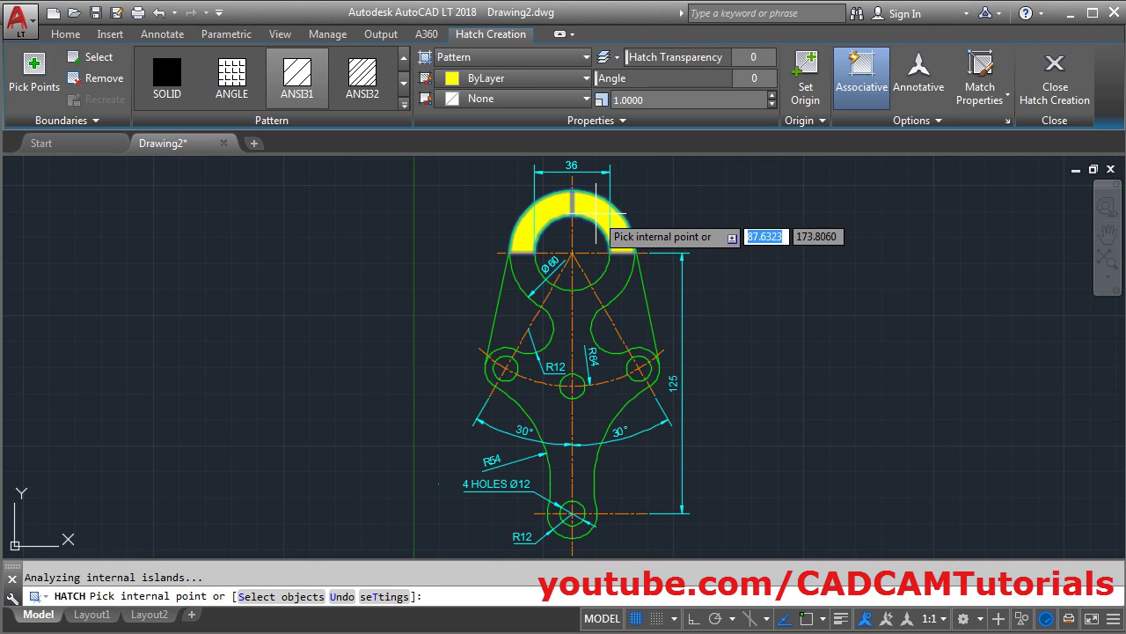
click(610, 264)
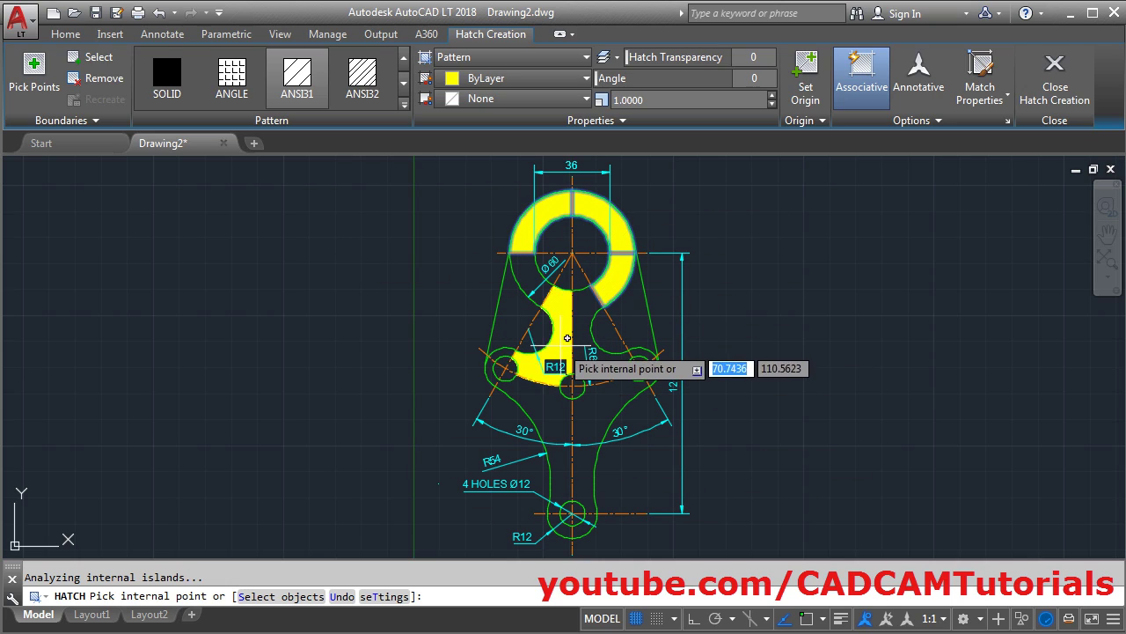
key(Escape)
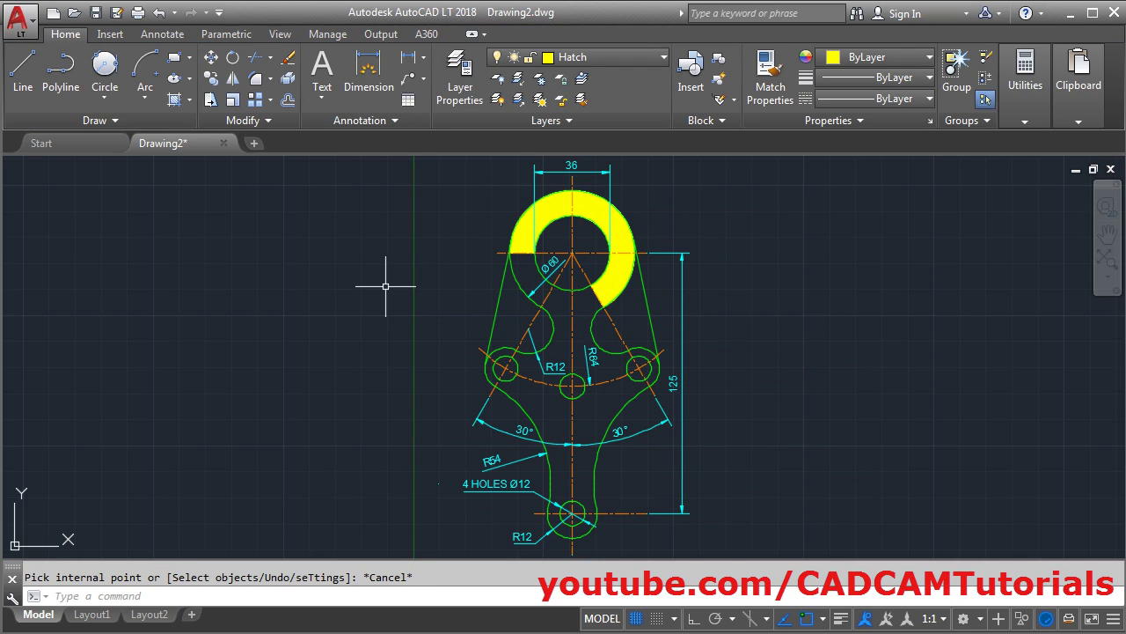
click(159, 12)
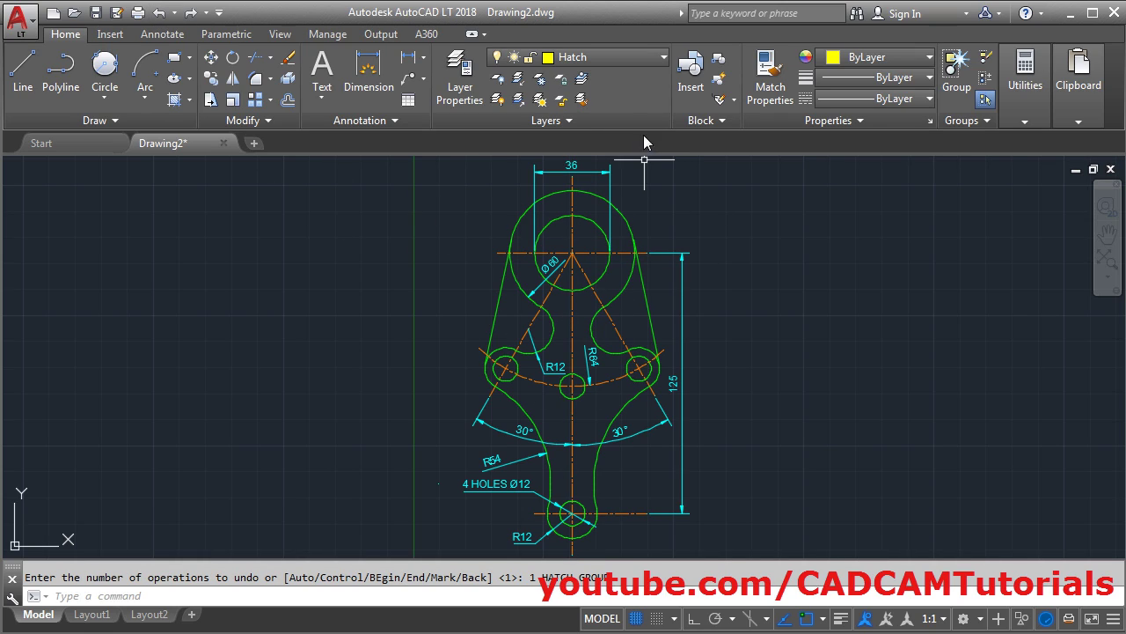
Turn off the Center layer so the centerlines do not divide the area enclosed by the part outline
click(642, 62)
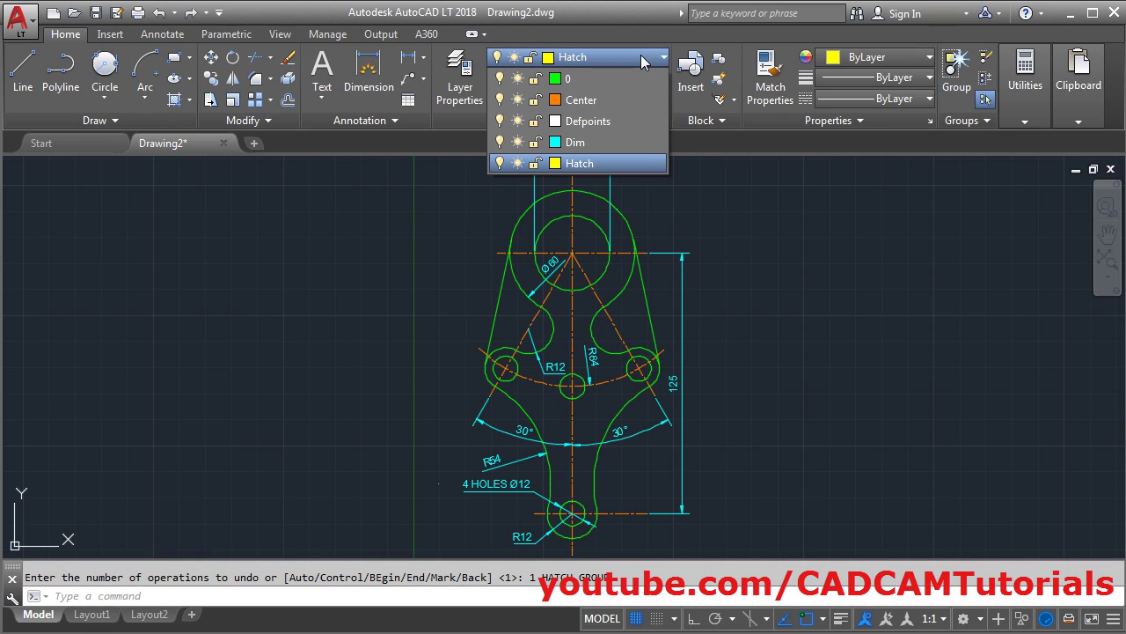
click(500, 100)
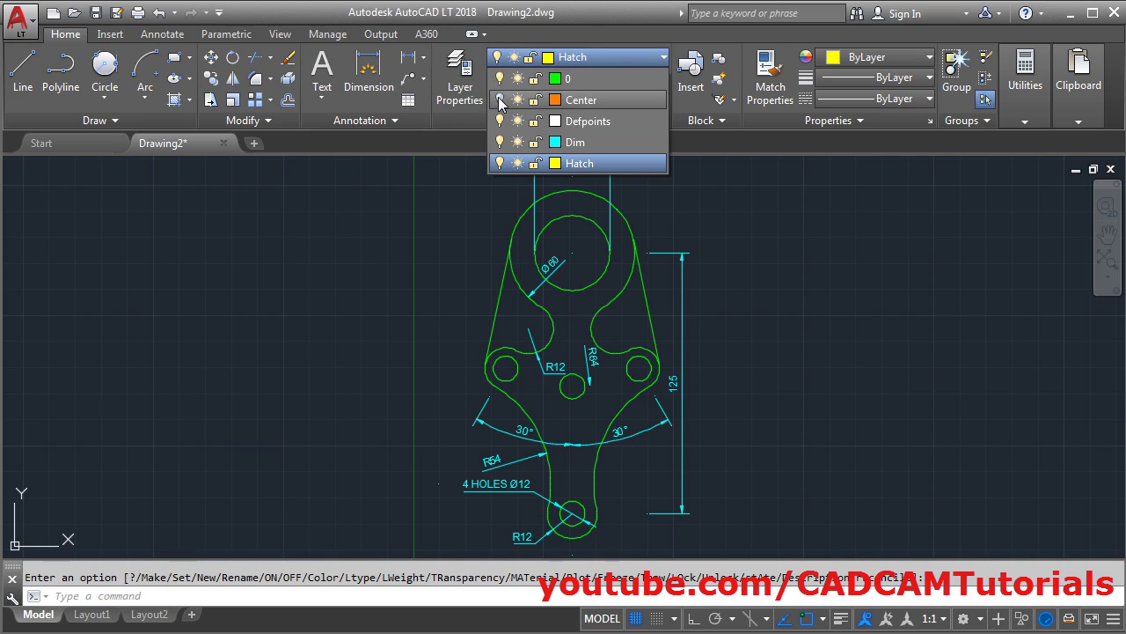
click(385, 343)
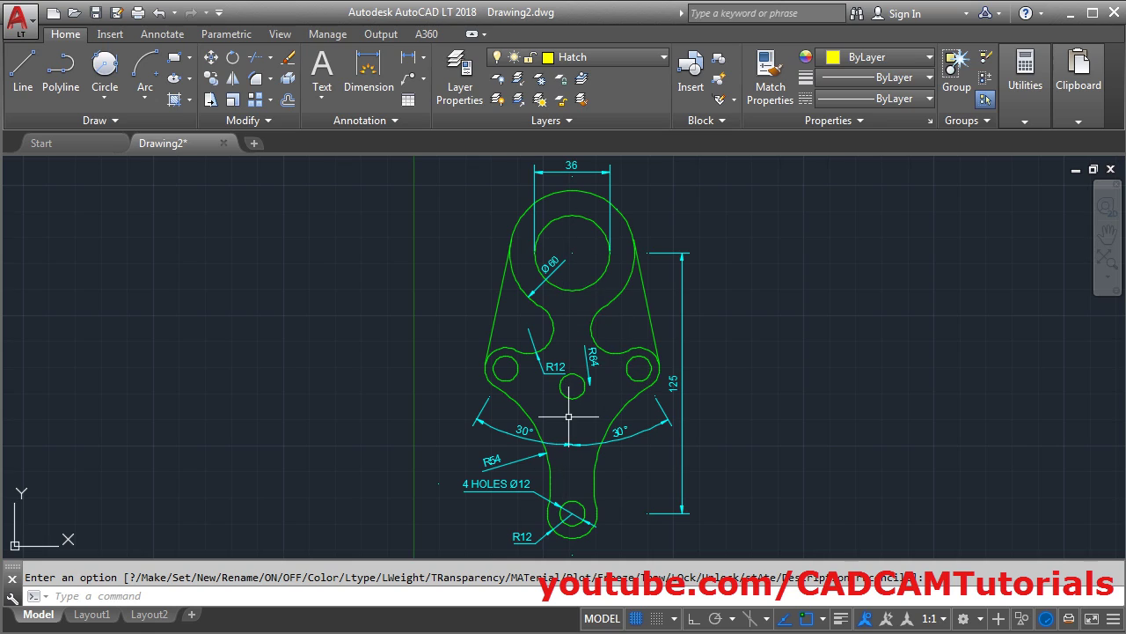
Start an ANSI31 hatch filling the whole part interior around the holes, and compare its line spacing with the reference PDF
click(175, 100)
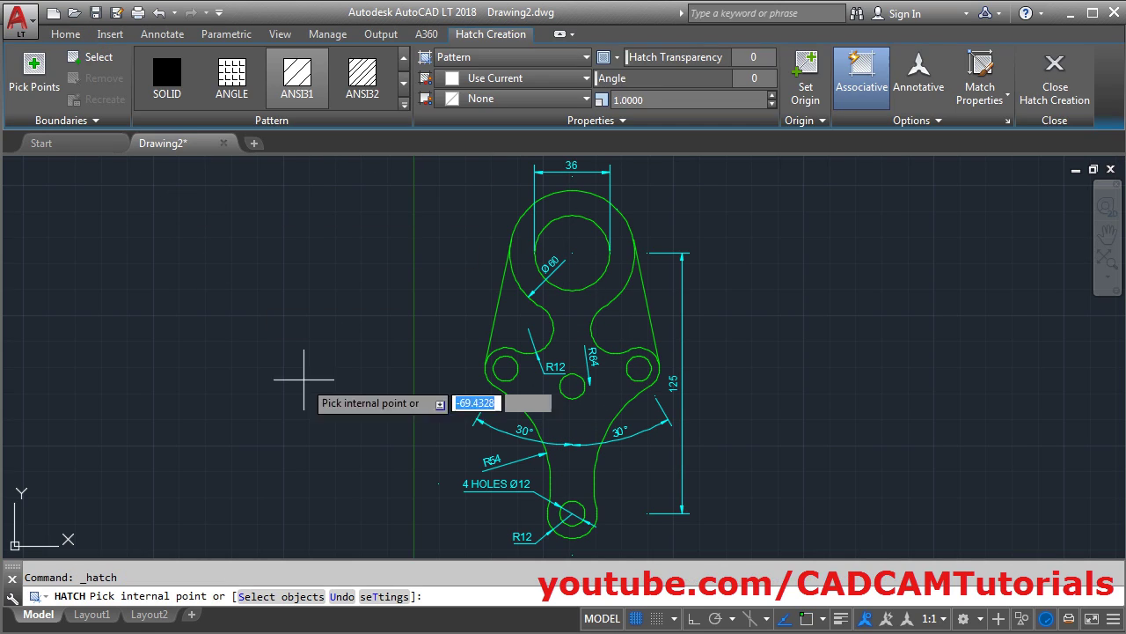
click(566, 352)
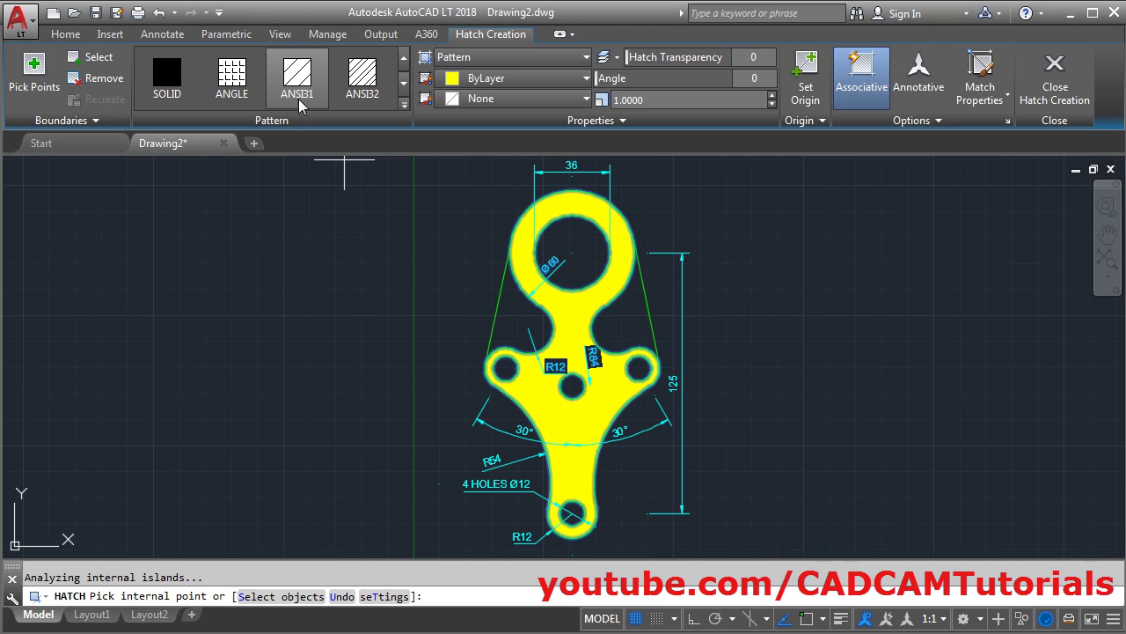
key(alt+Tab)
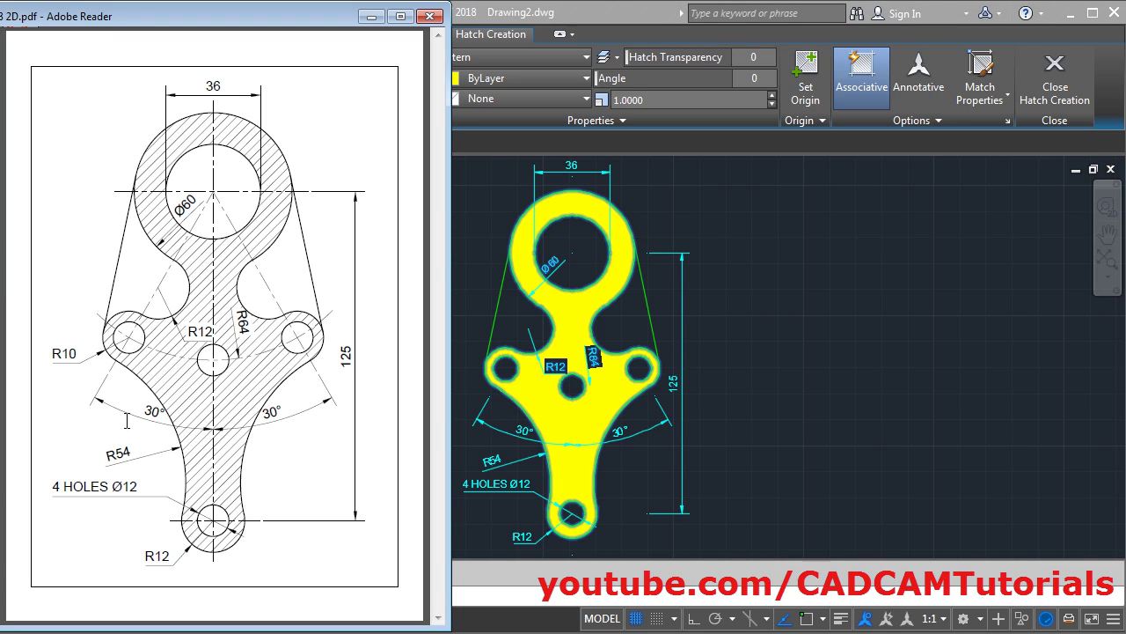
click(628, 14)
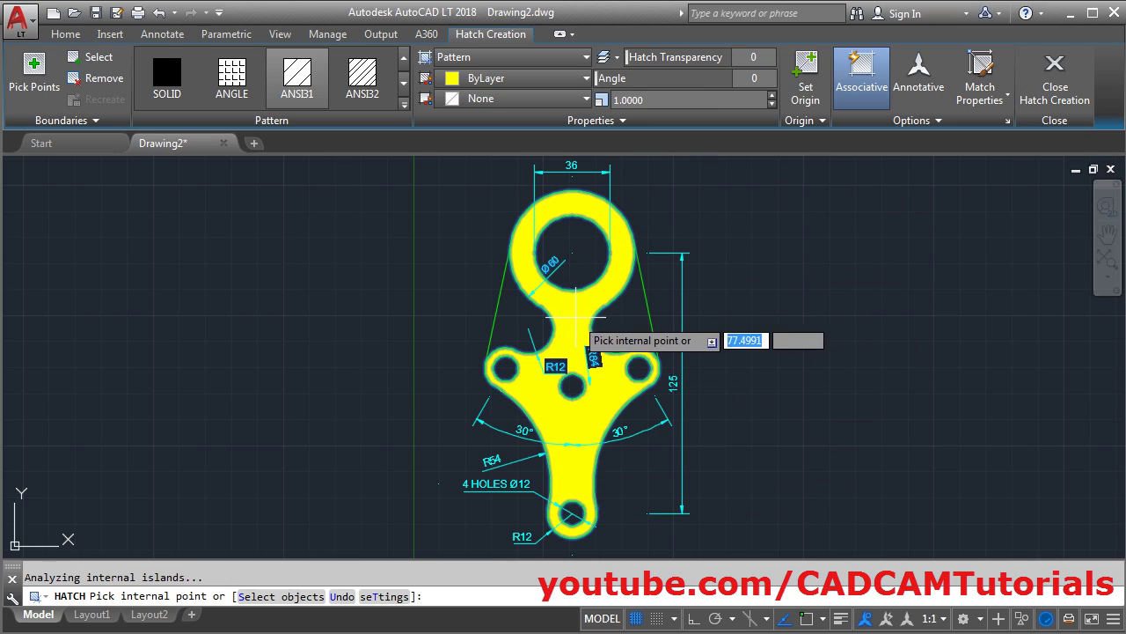
Try hatch pattern scales of 5 and 10 for the part's section hatch
click(639, 99)
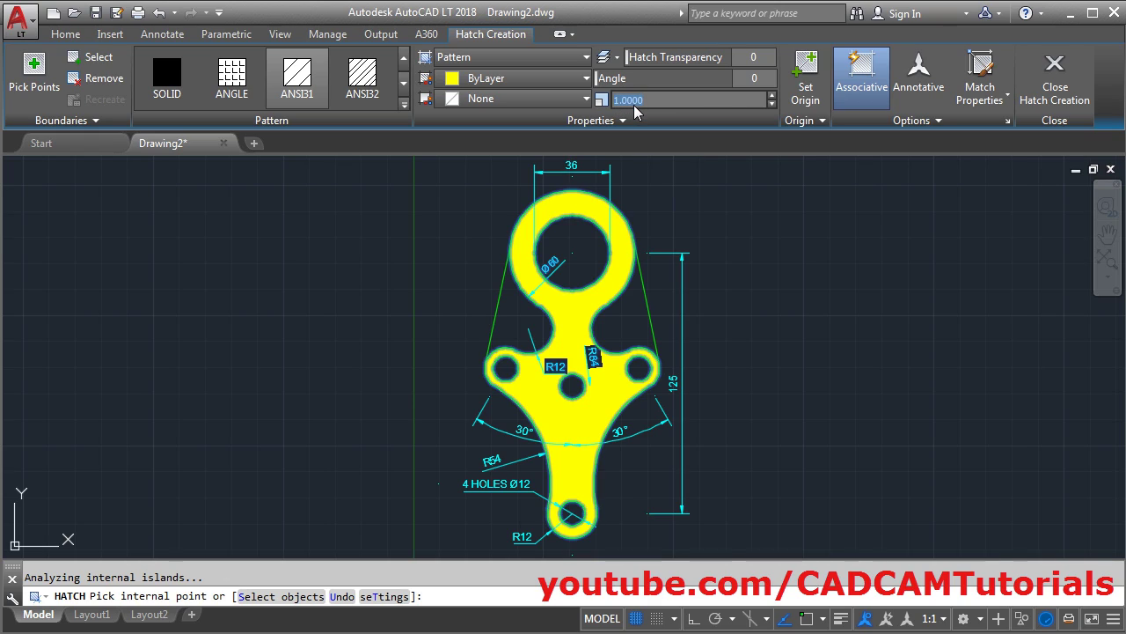
text(5)
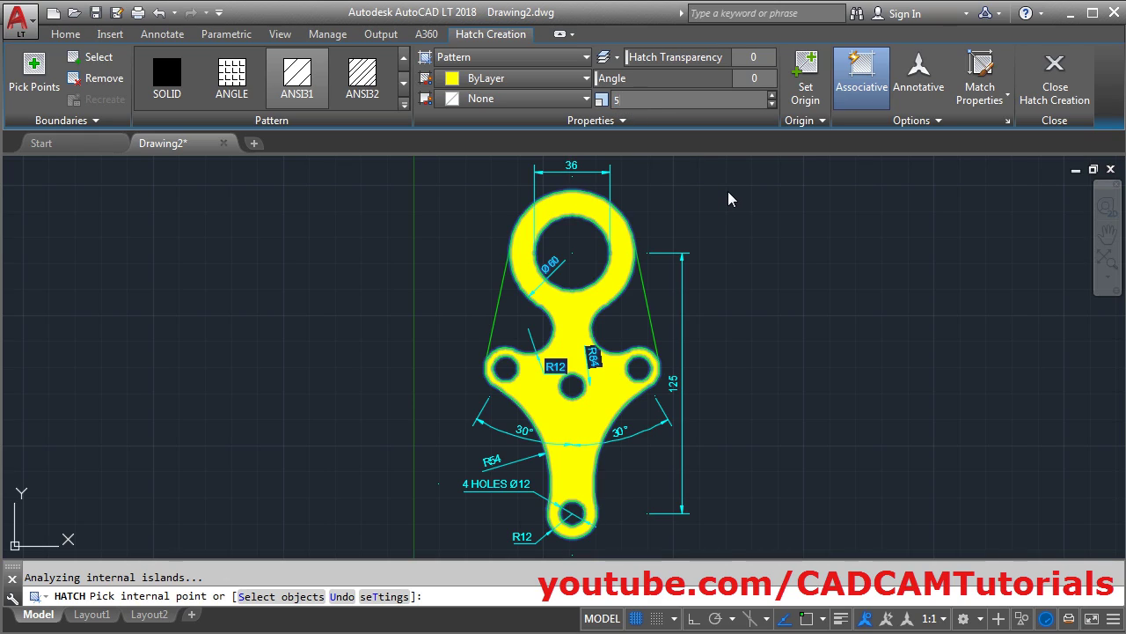
key(Return)
click(690, 101)
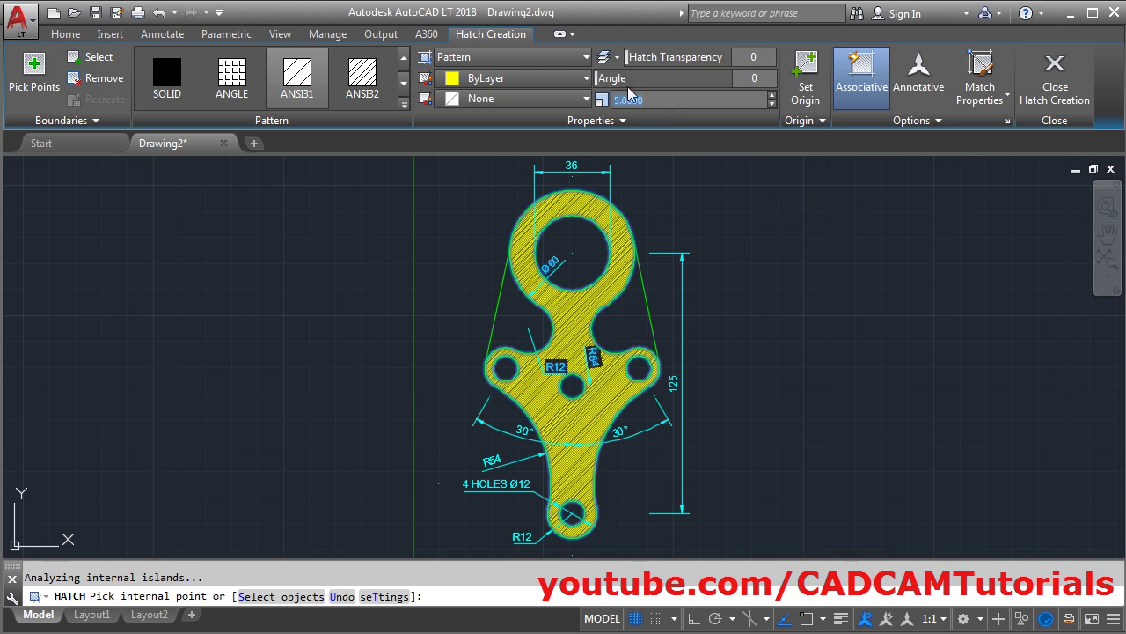
text(10)
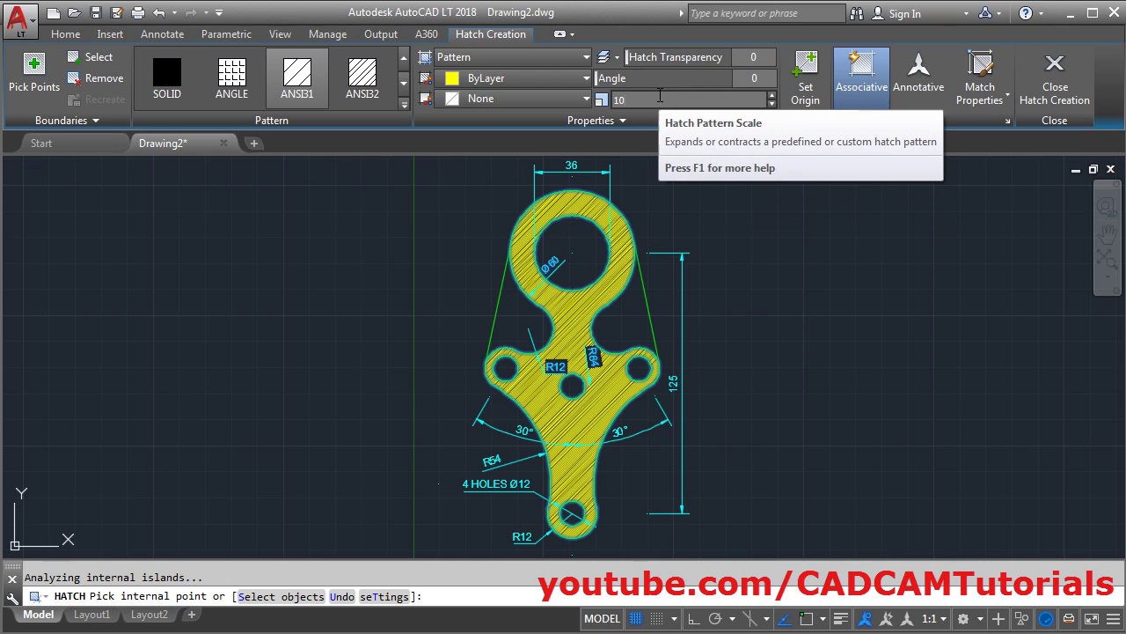
key(Return)
Set the section hatch's pattern scale to 20 and finish the hatch
click(662, 99)
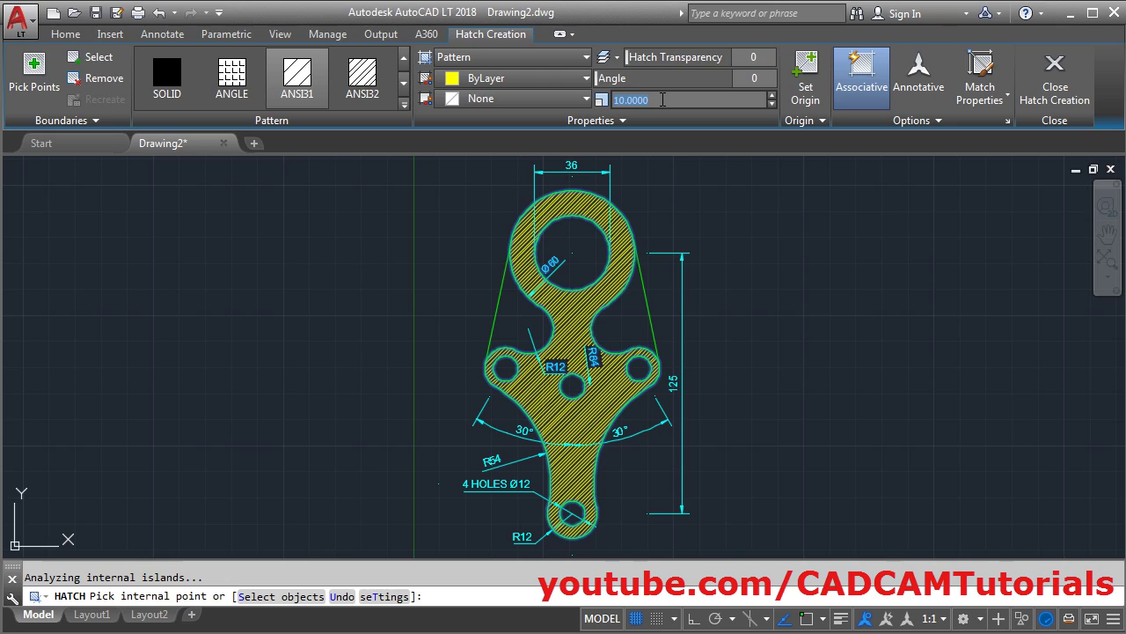
key(Return)
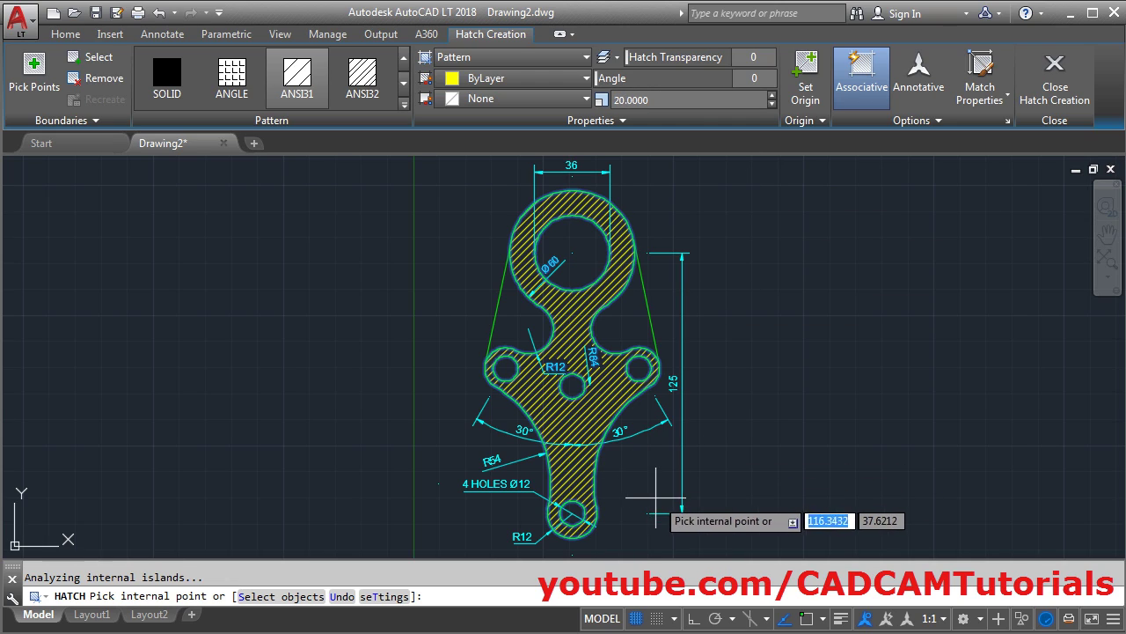
click(1047, 97)
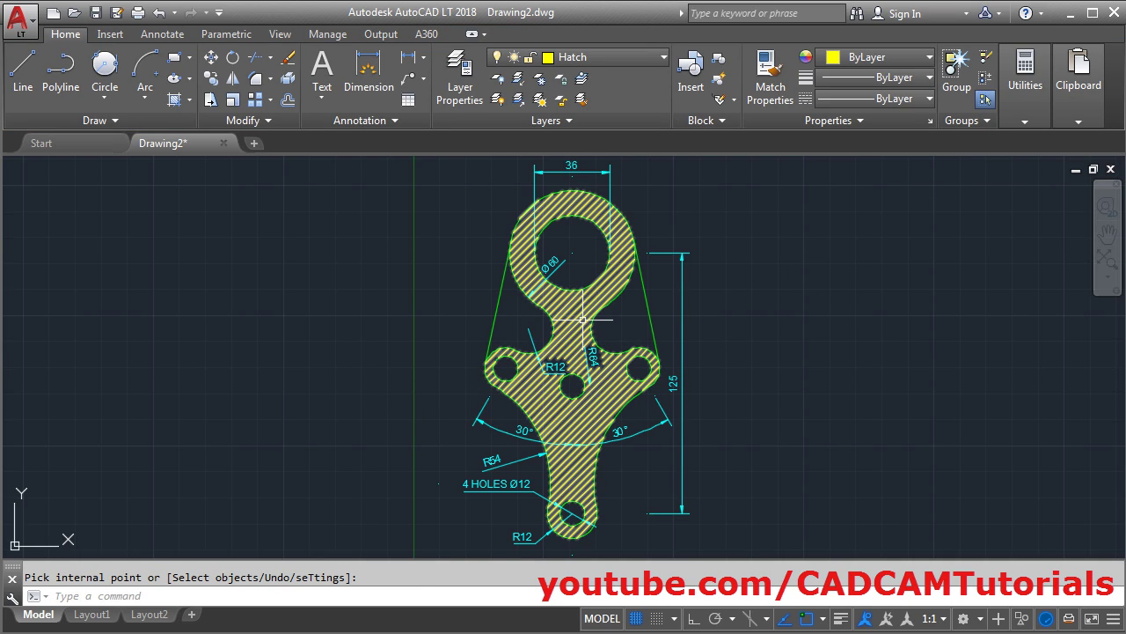
Turn the Center layer back on and fit the completed drawing in the view
click(598, 57)
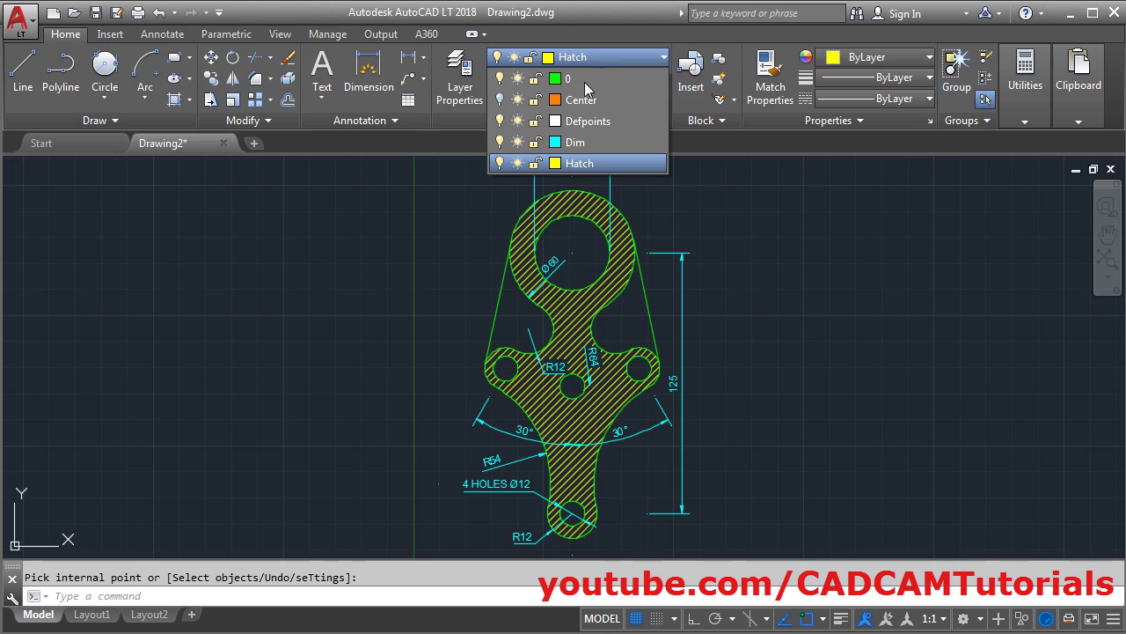
click(500, 100)
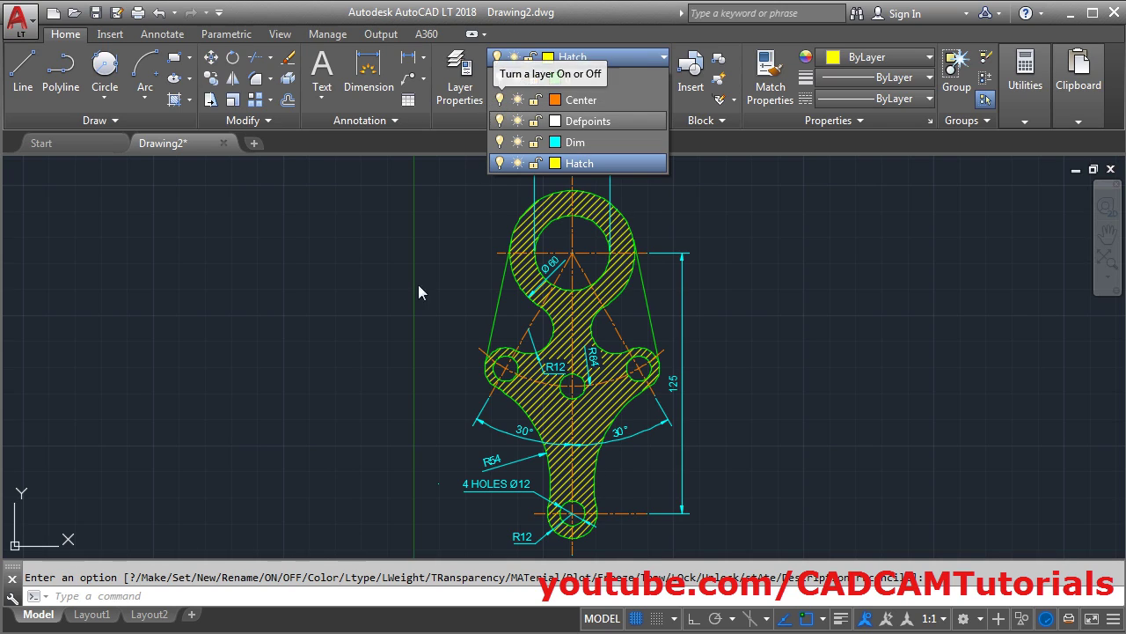
click(402, 327)
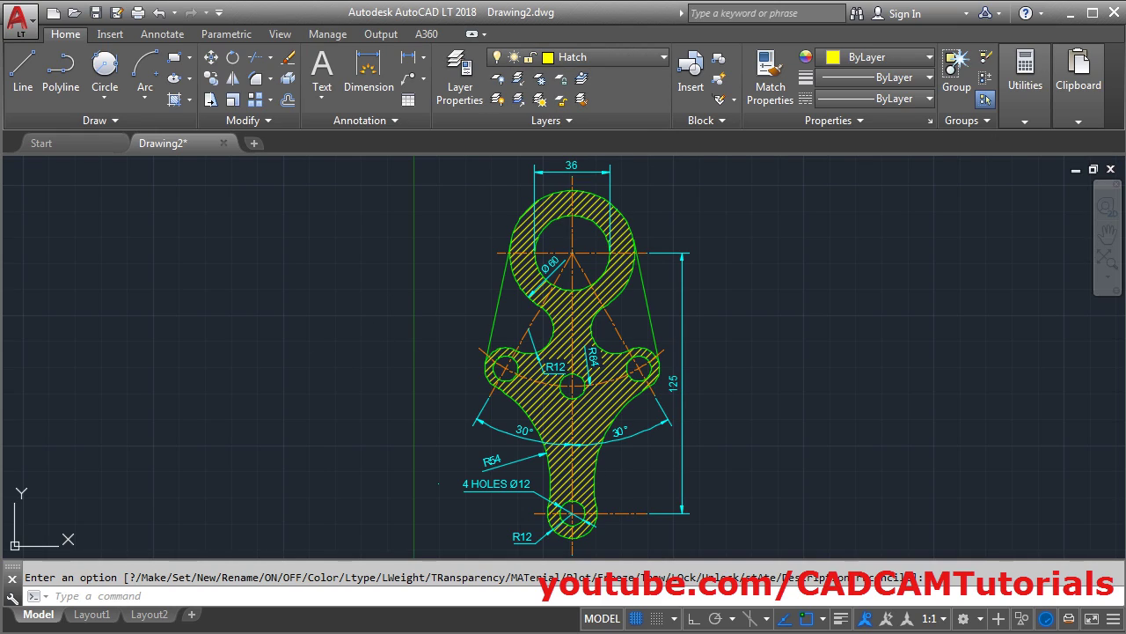
middle_click(801, 406)
middle_click(801, 407)
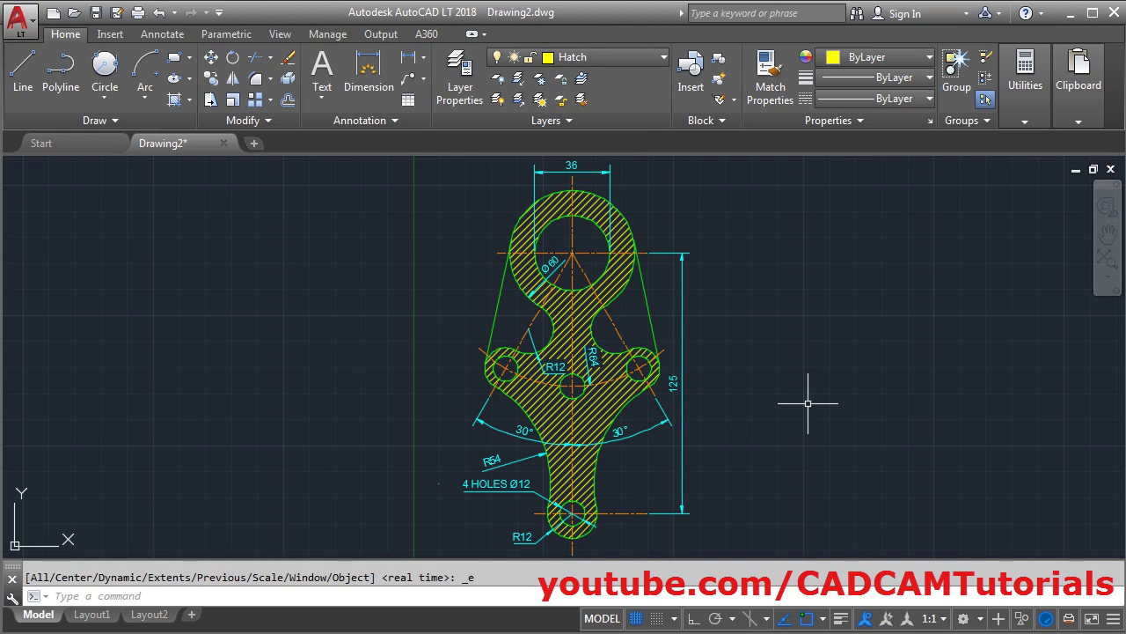